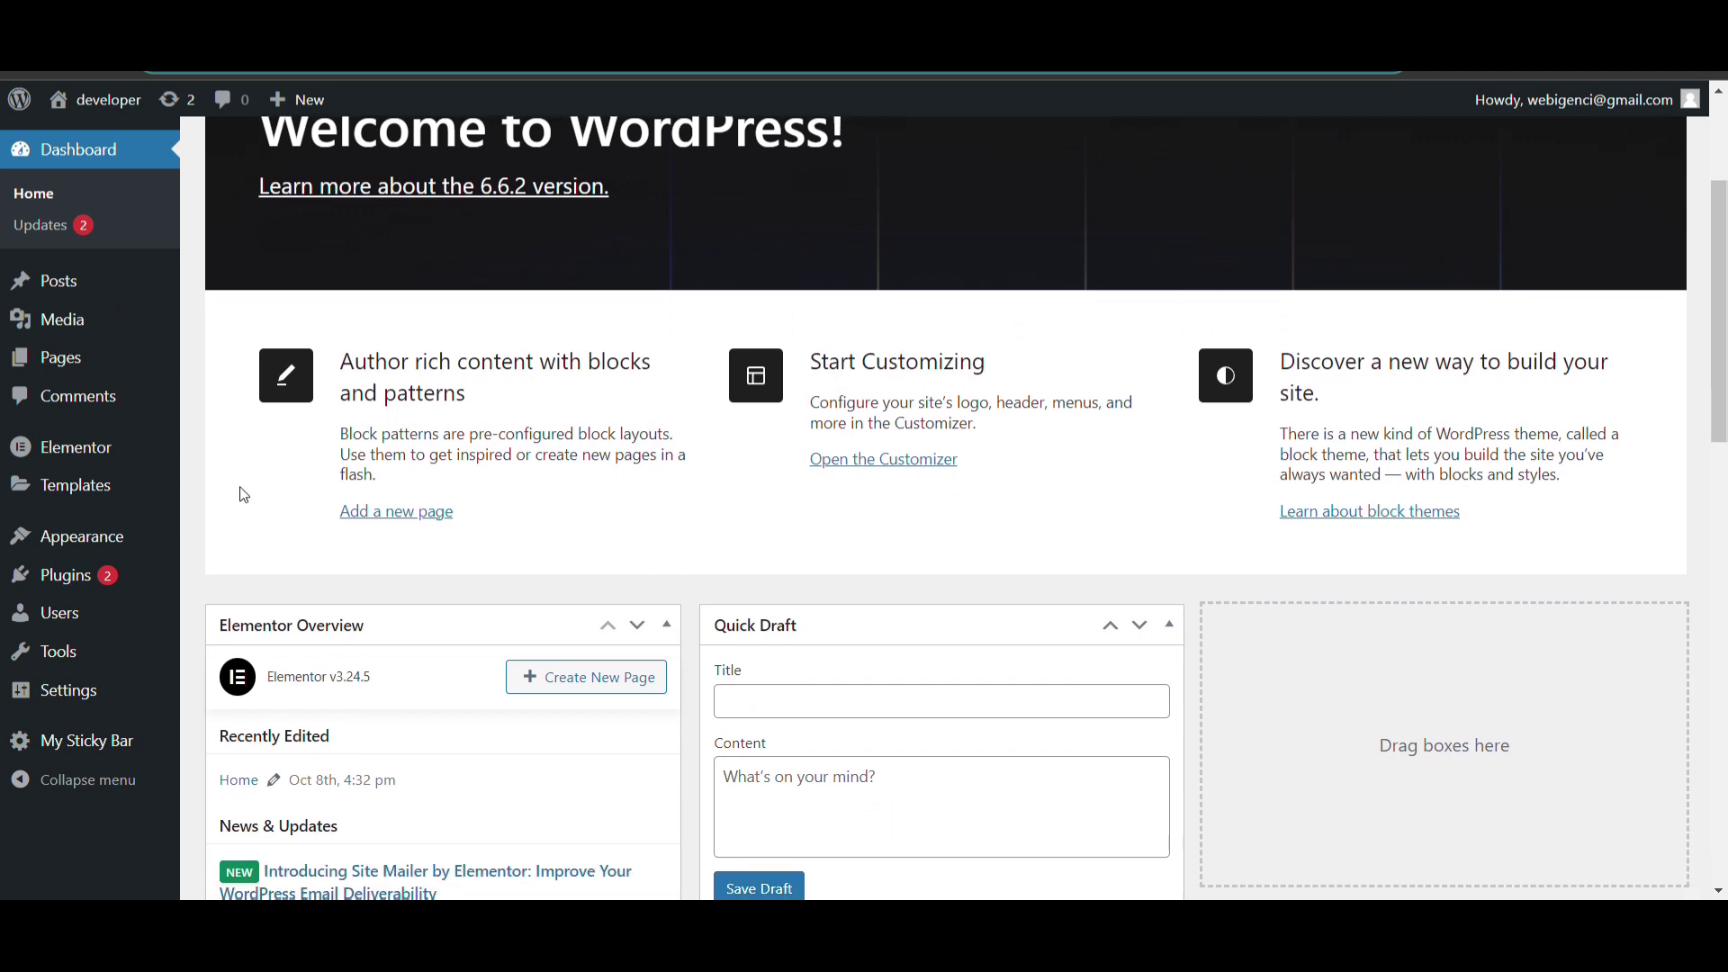
Step: Search the plugin directory for Max Mega Menu, then install and activate that plugin
{"action": "mouse_move", "coordinate": [108, 572]}
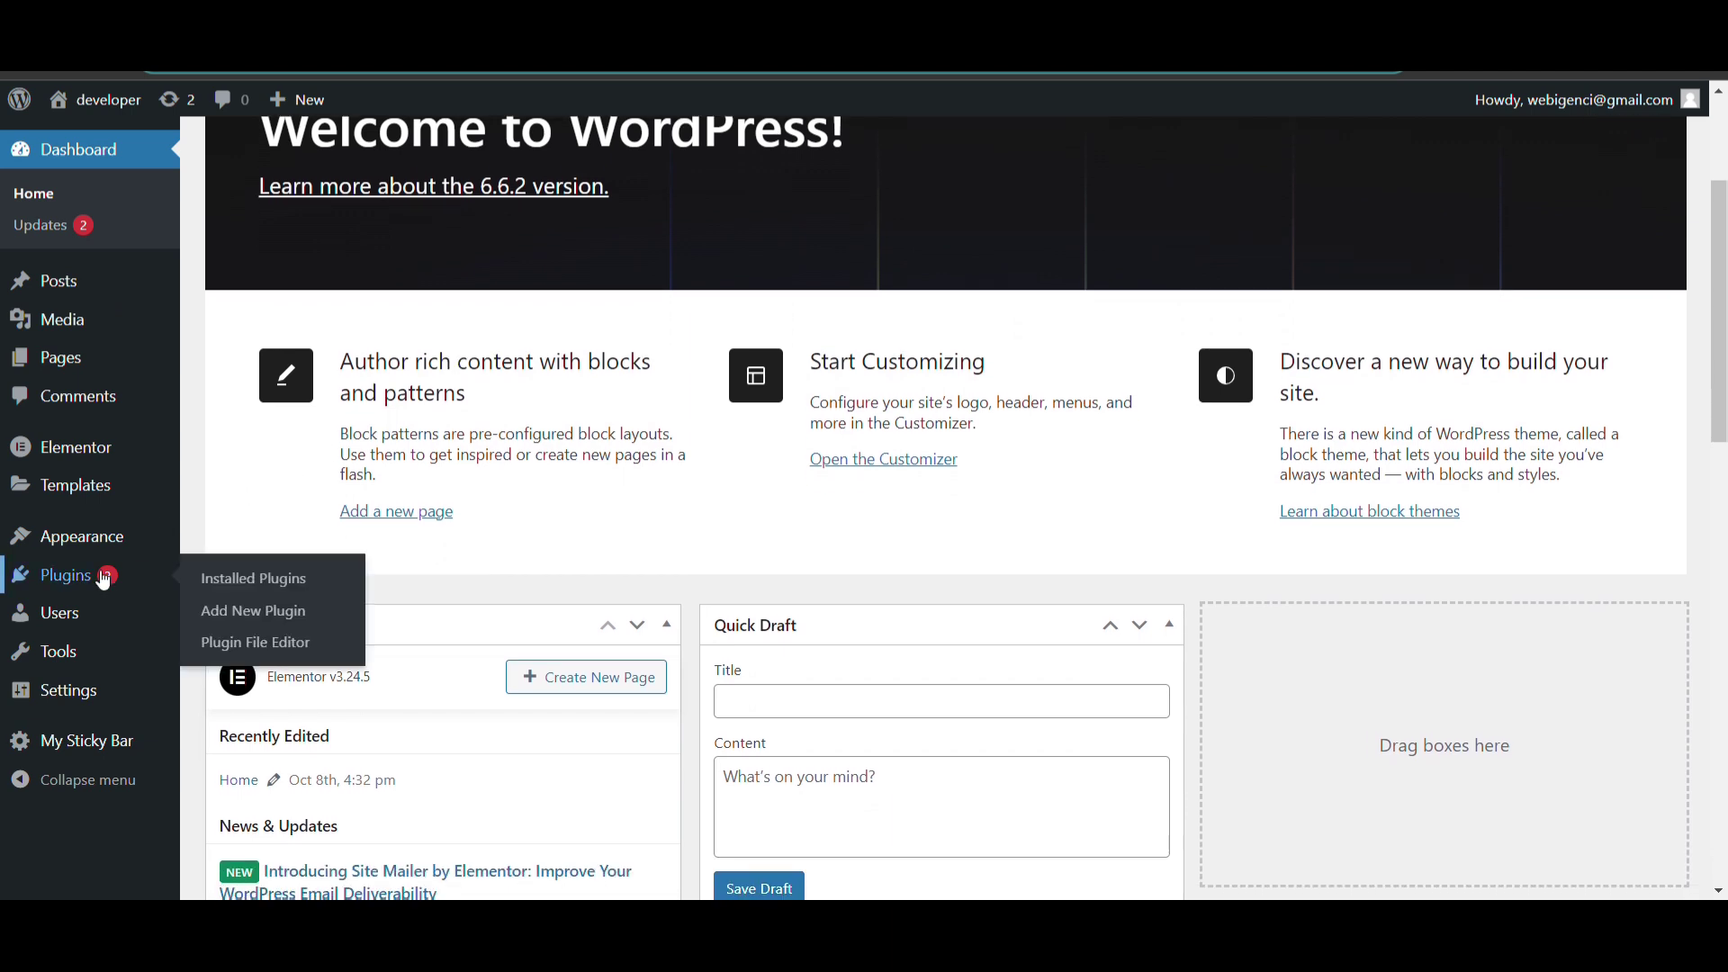
{"action": "left_click", "coordinate": [236, 621]}
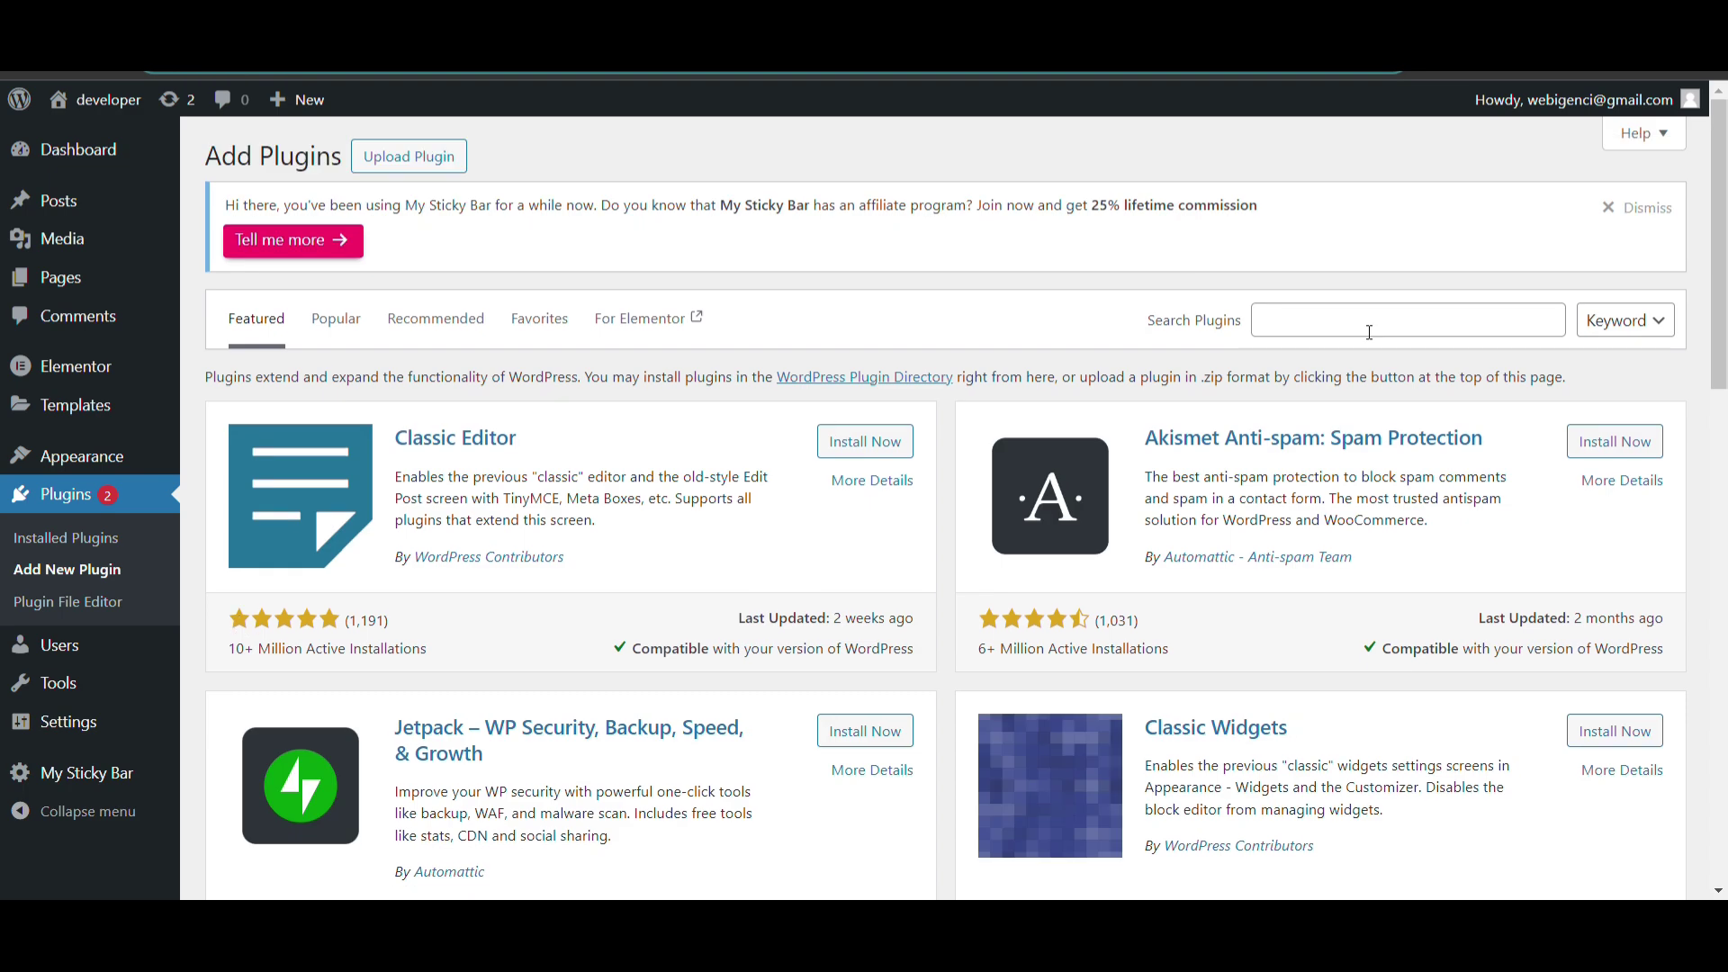
{"action": "left_click", "coordinate": [1372, 331]}
{"action": "type", "text": "Max Mega Menu"}
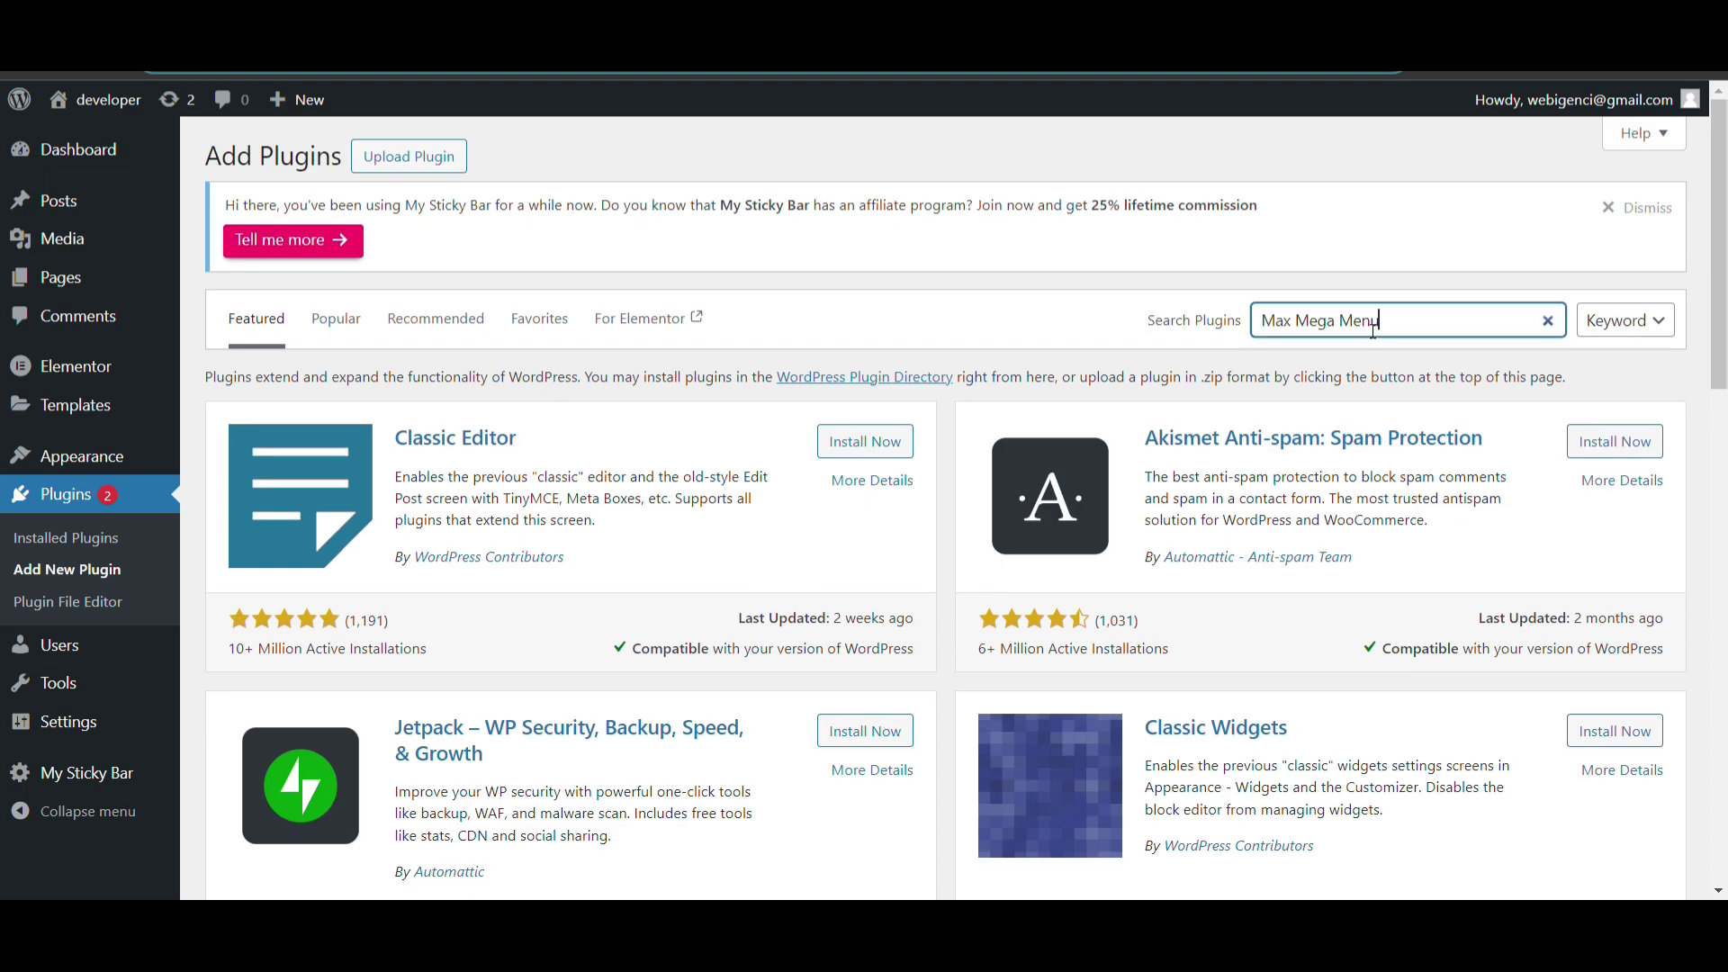
{"action": "key", "text": "Return"}
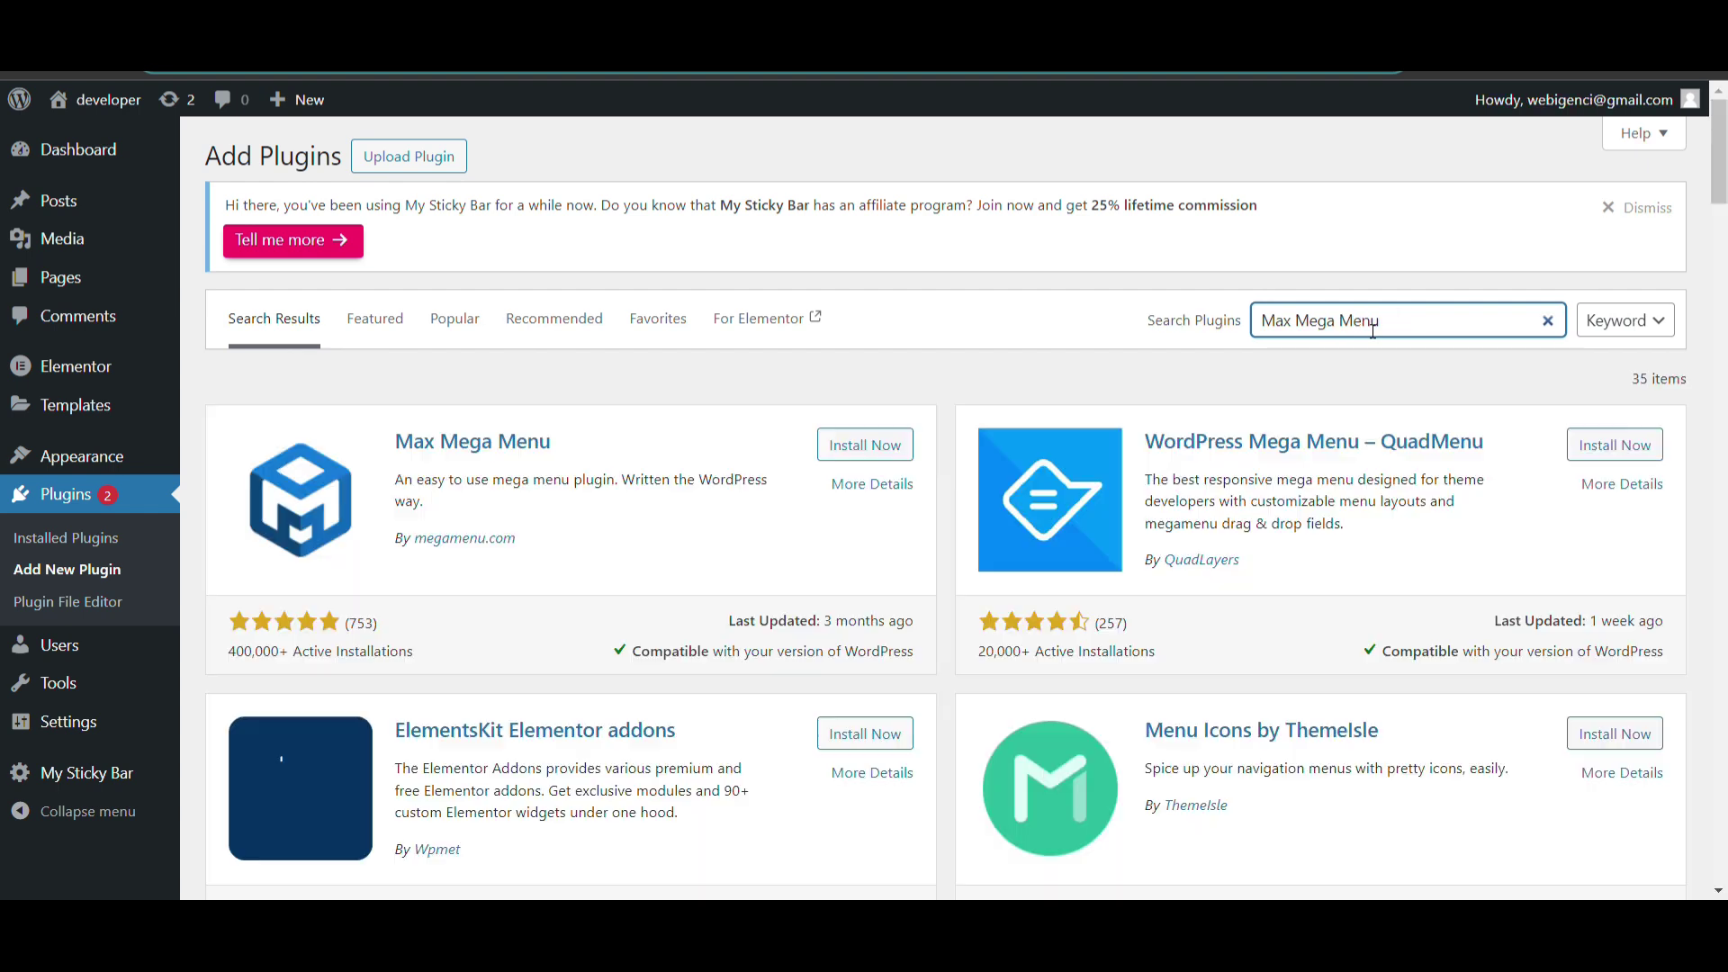
{"action": "left_click", "coordinate": [909, 443]}
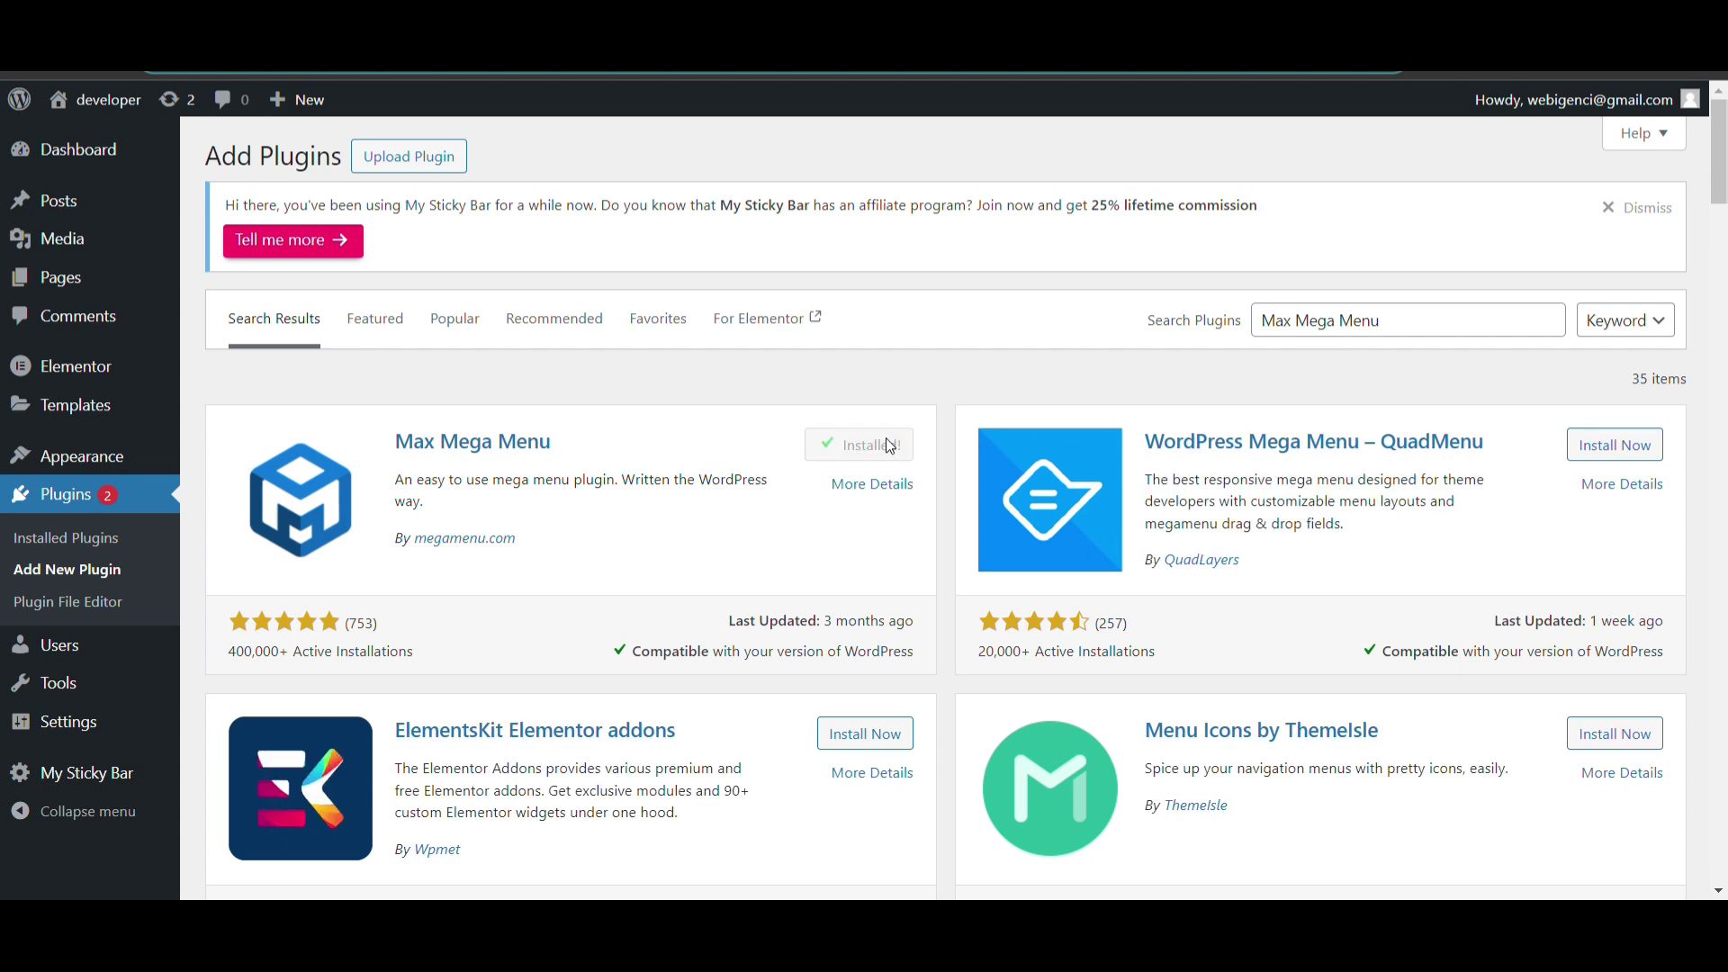
{"action": "left_click", "coordinate": [894, 447]}
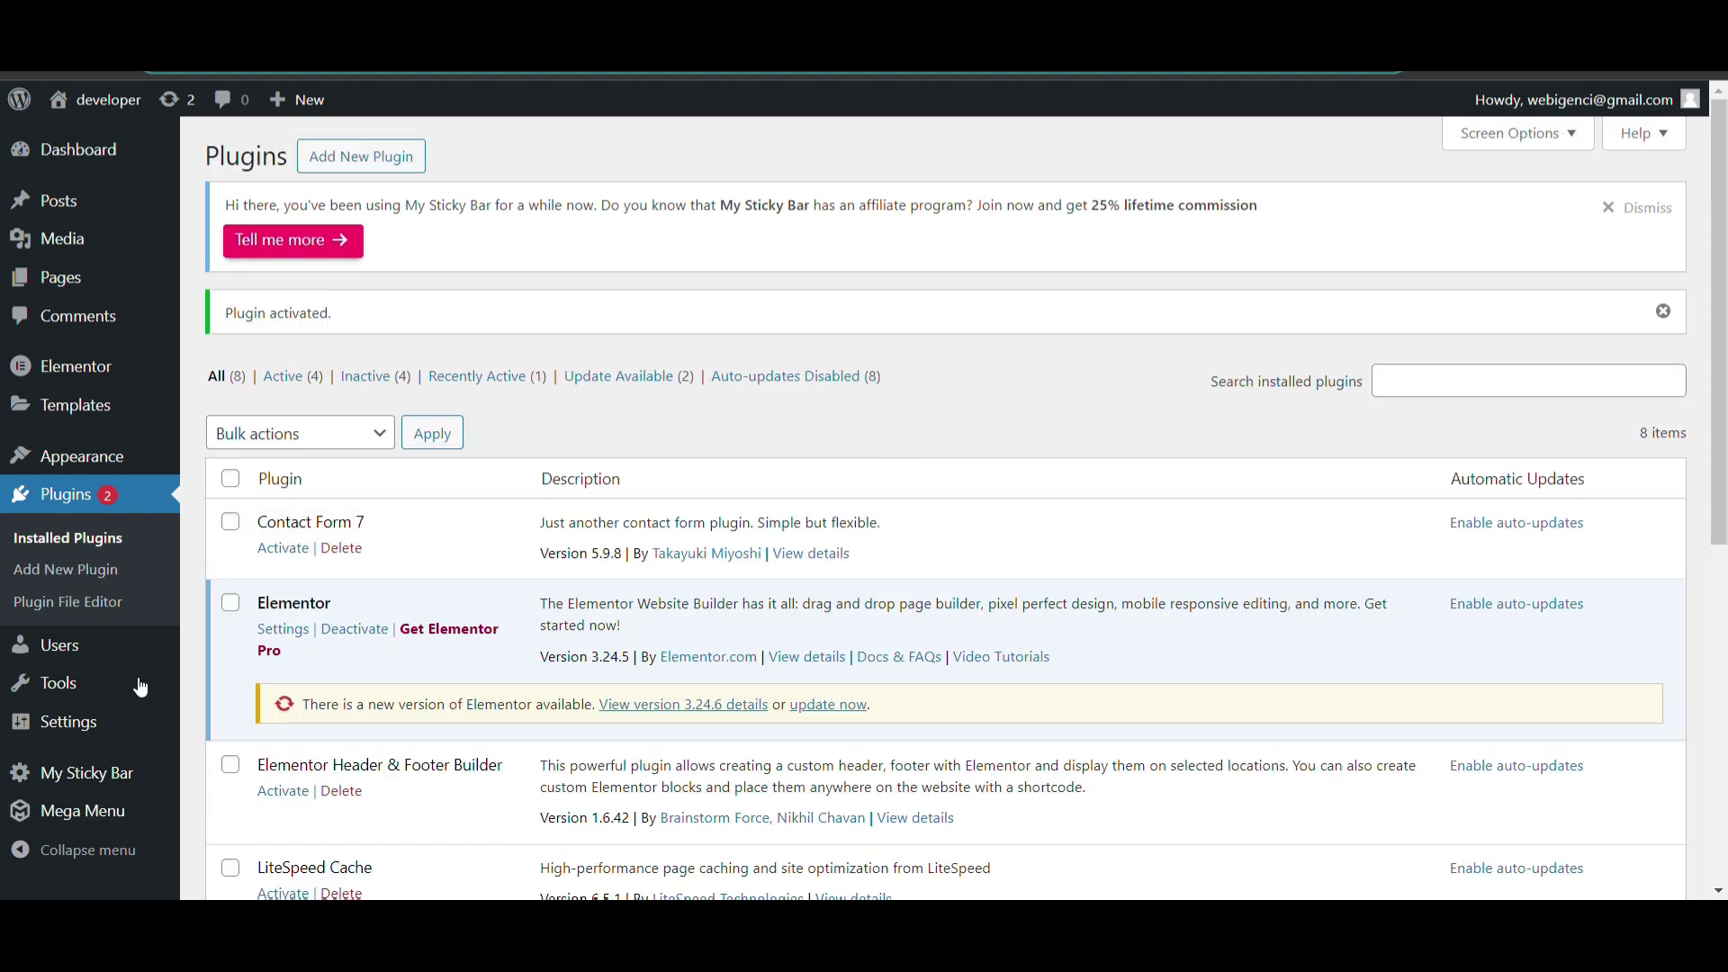
Step: Enable Max Mega Menu for the Header menu location and save the location settings
{"action": "mouse_move", "coordinate": [70, 774]}
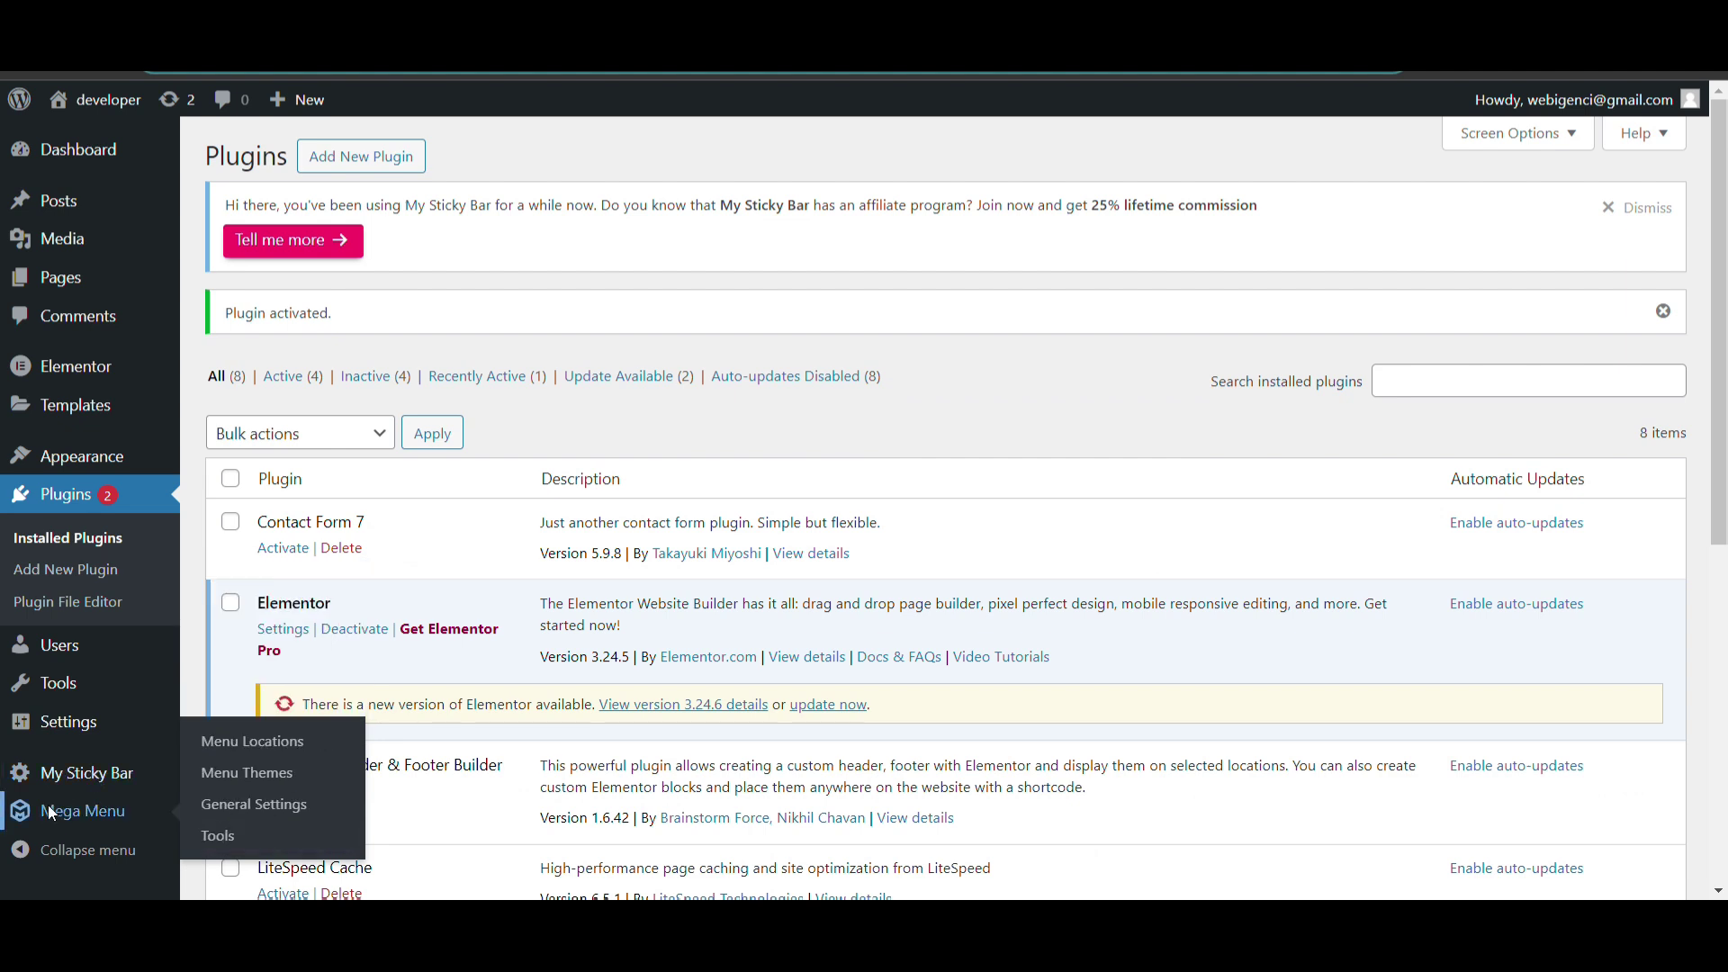
{"action": "left_click", "coordinate": [51, 812]}
{"action": "scroll", "coordinate": [627, 438], "scroll_direction": "down", "scroll_amount": 1}
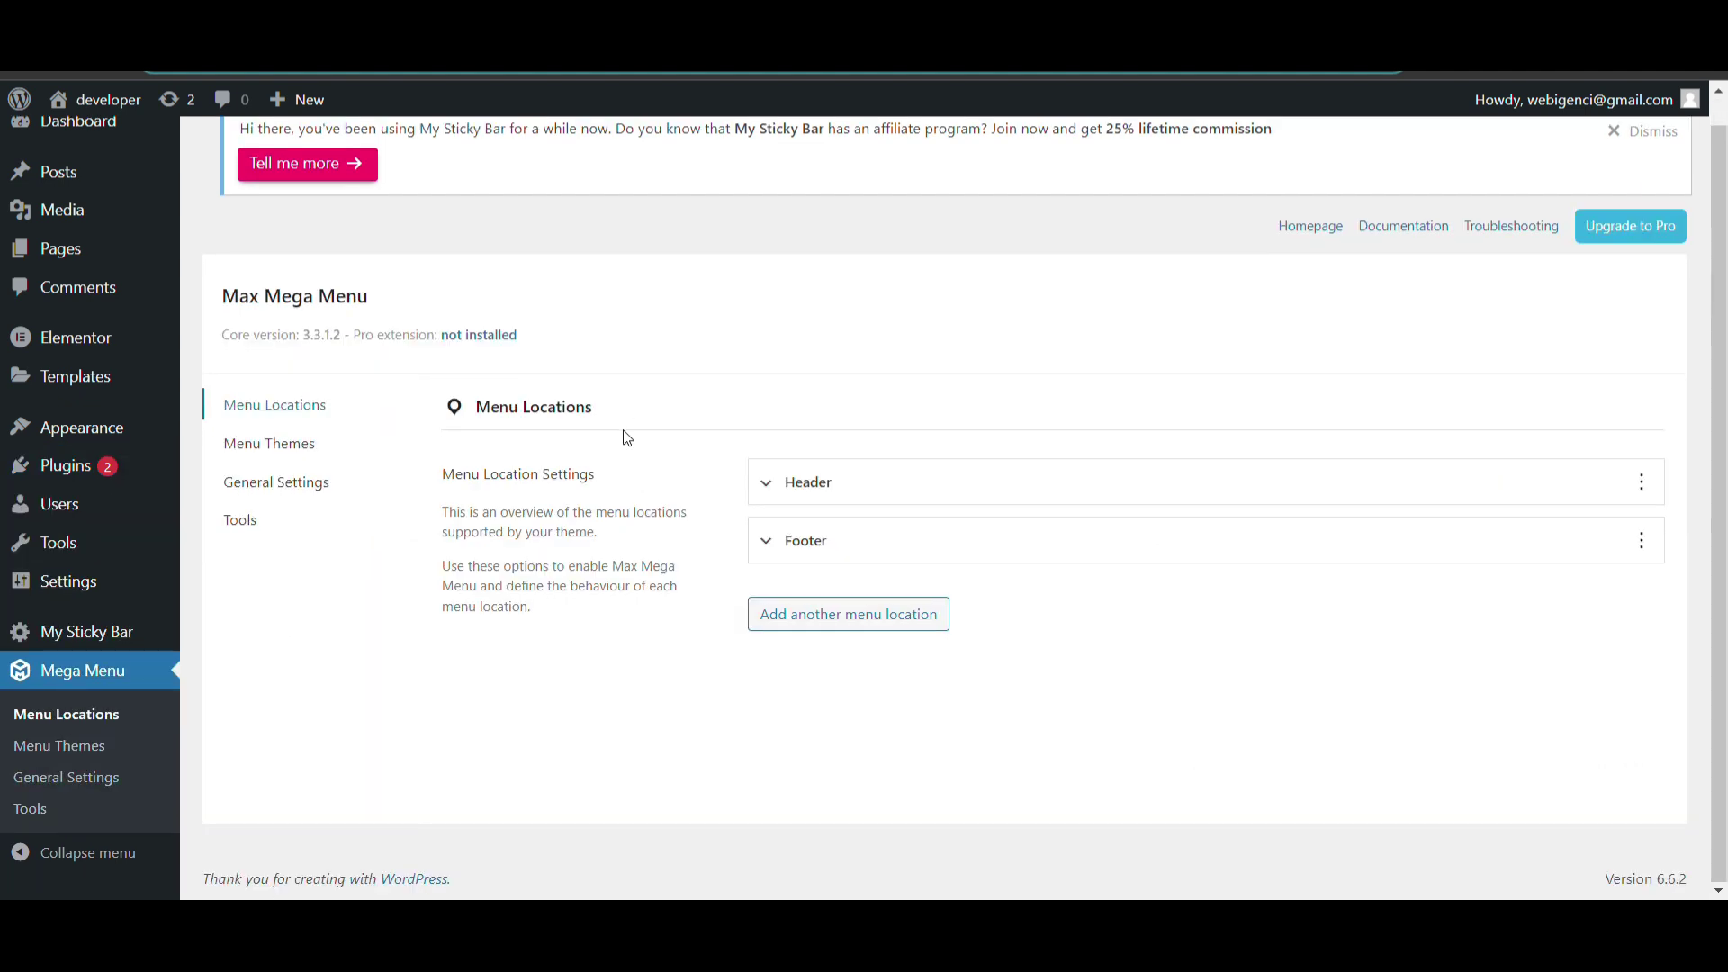
{"action": "left_click", "coordinate": [849, 484]}
{"action": "left_click", "coordinate": [1129, 599]}
{"action": "scroll", "coordinate": [1138, 610], "scroll_direction": "down", "scroll_amount": 2}
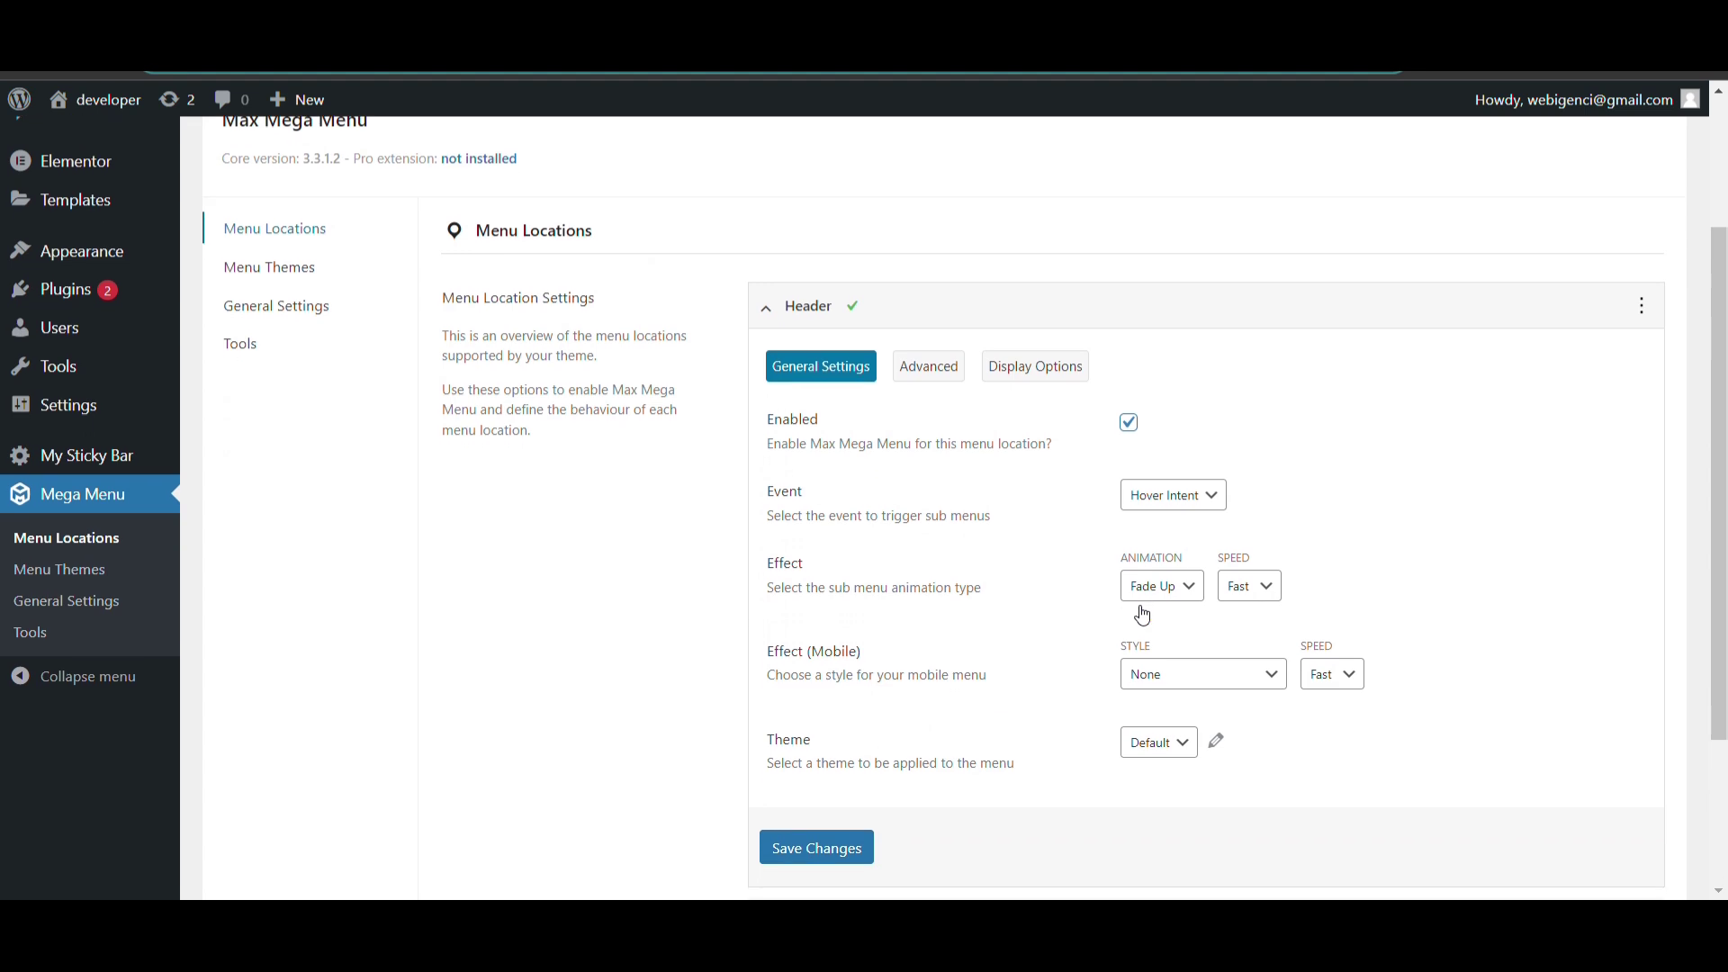
{"action": "left_click", "coordinate": [816, 848]}
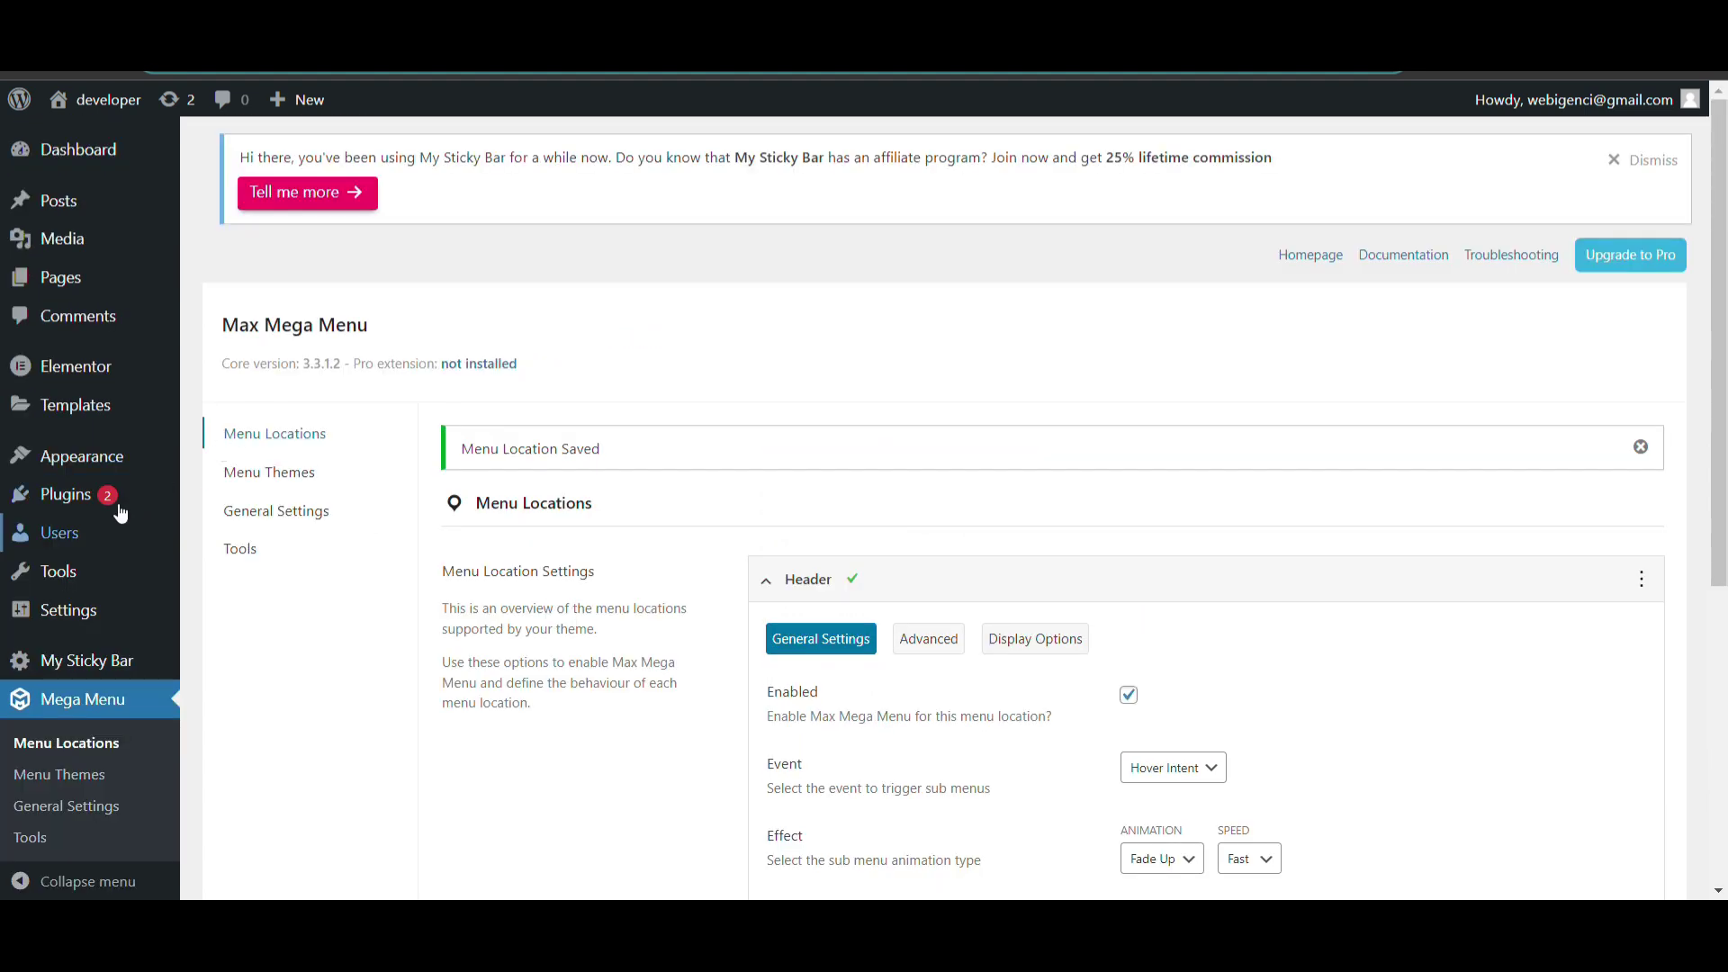
Step: Open the WordPress menu editor for the Primary Menu
{"action": "mouse_move", "coordinate": [186, 461]}
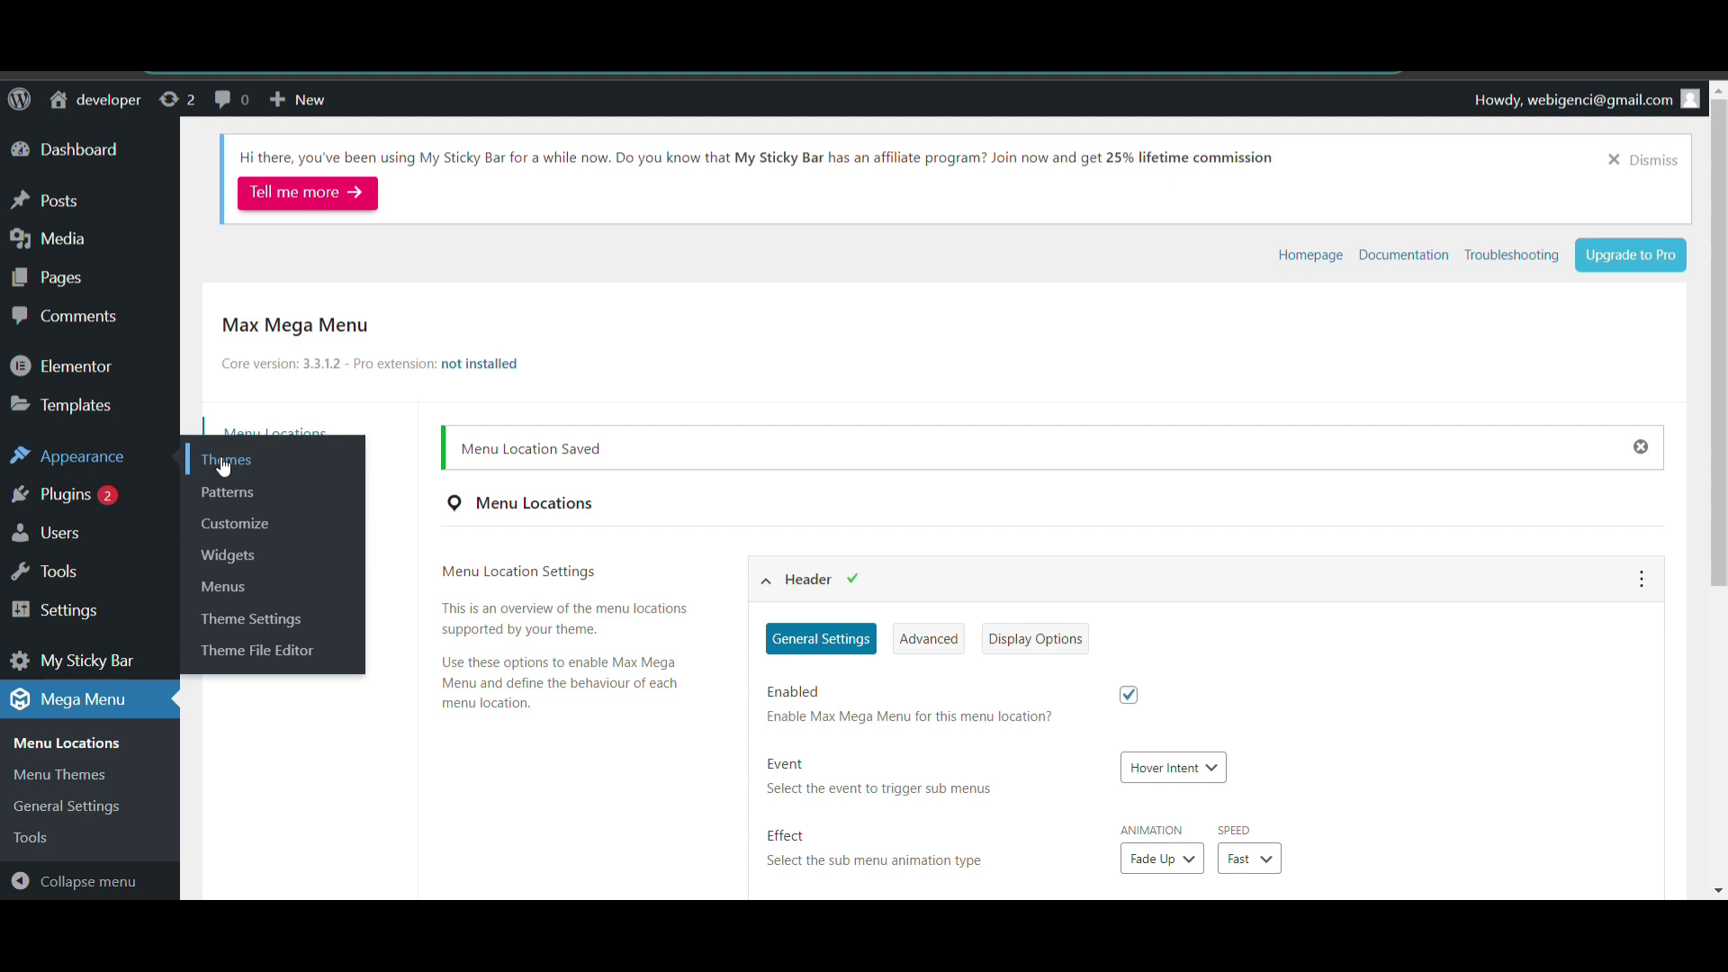
{"action": "left_click", "coordinate": [245, 583]}
Step: View the site's front page to check how the header navigation looks, and return to the menu editor
{"action": "mouse_move", "coordinate": [110, 102]}
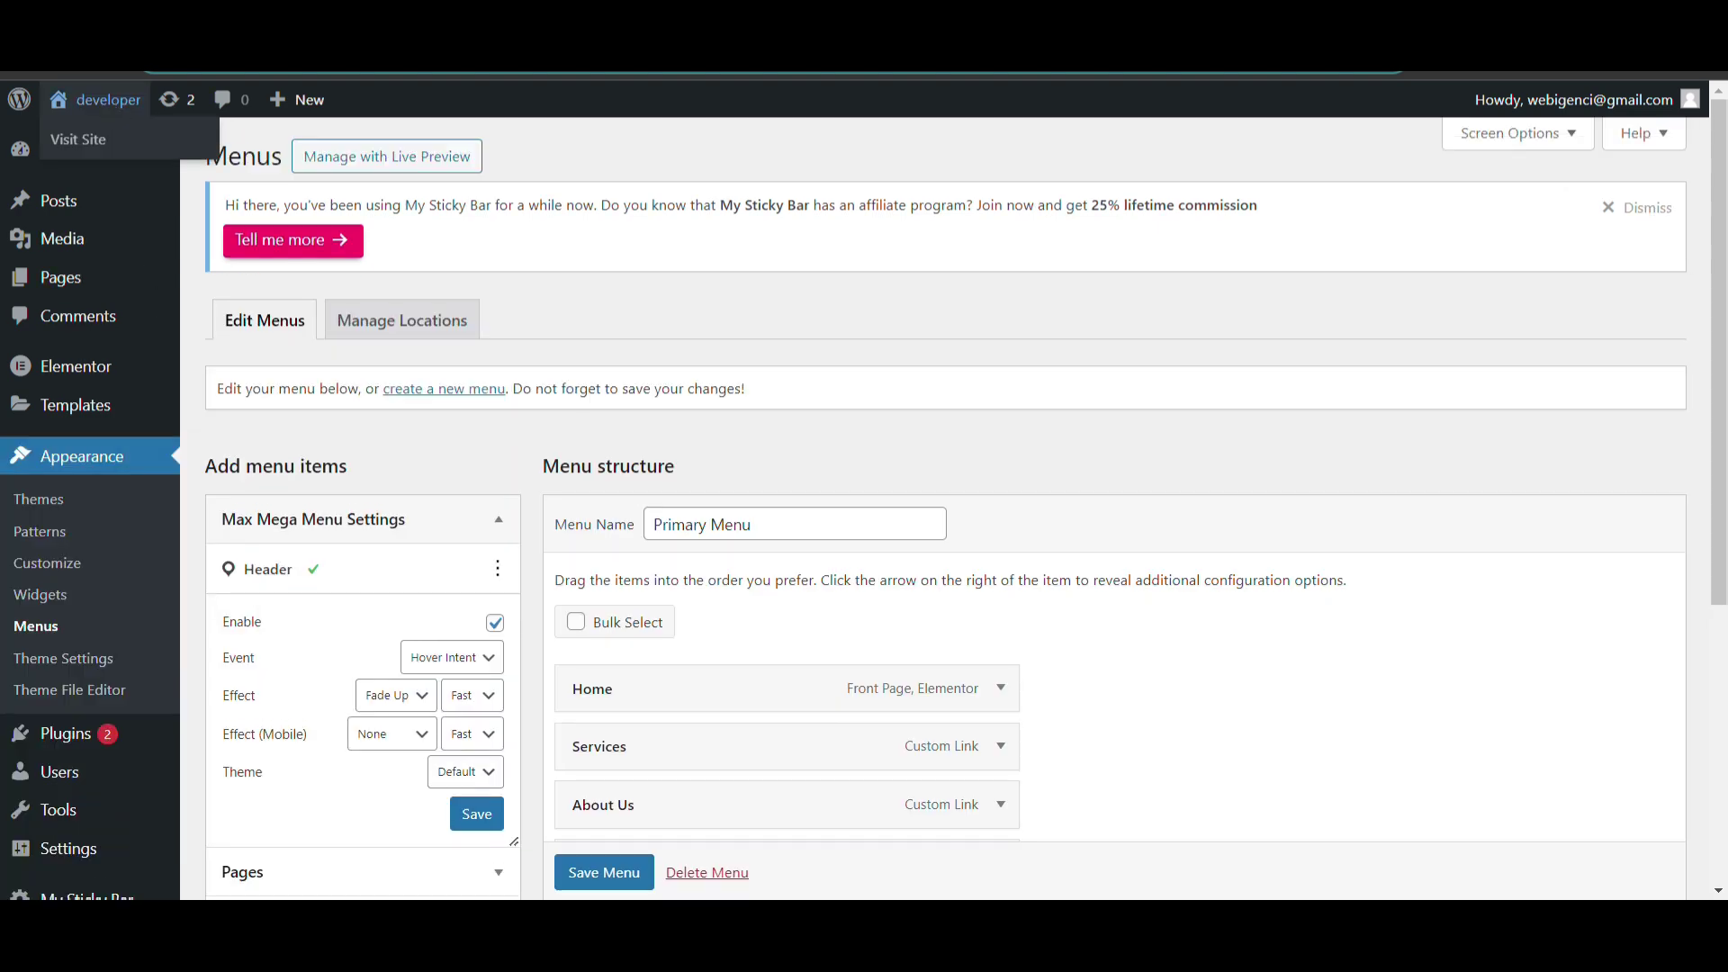
{"action": "left_click", "coordinate": [79, 139]}
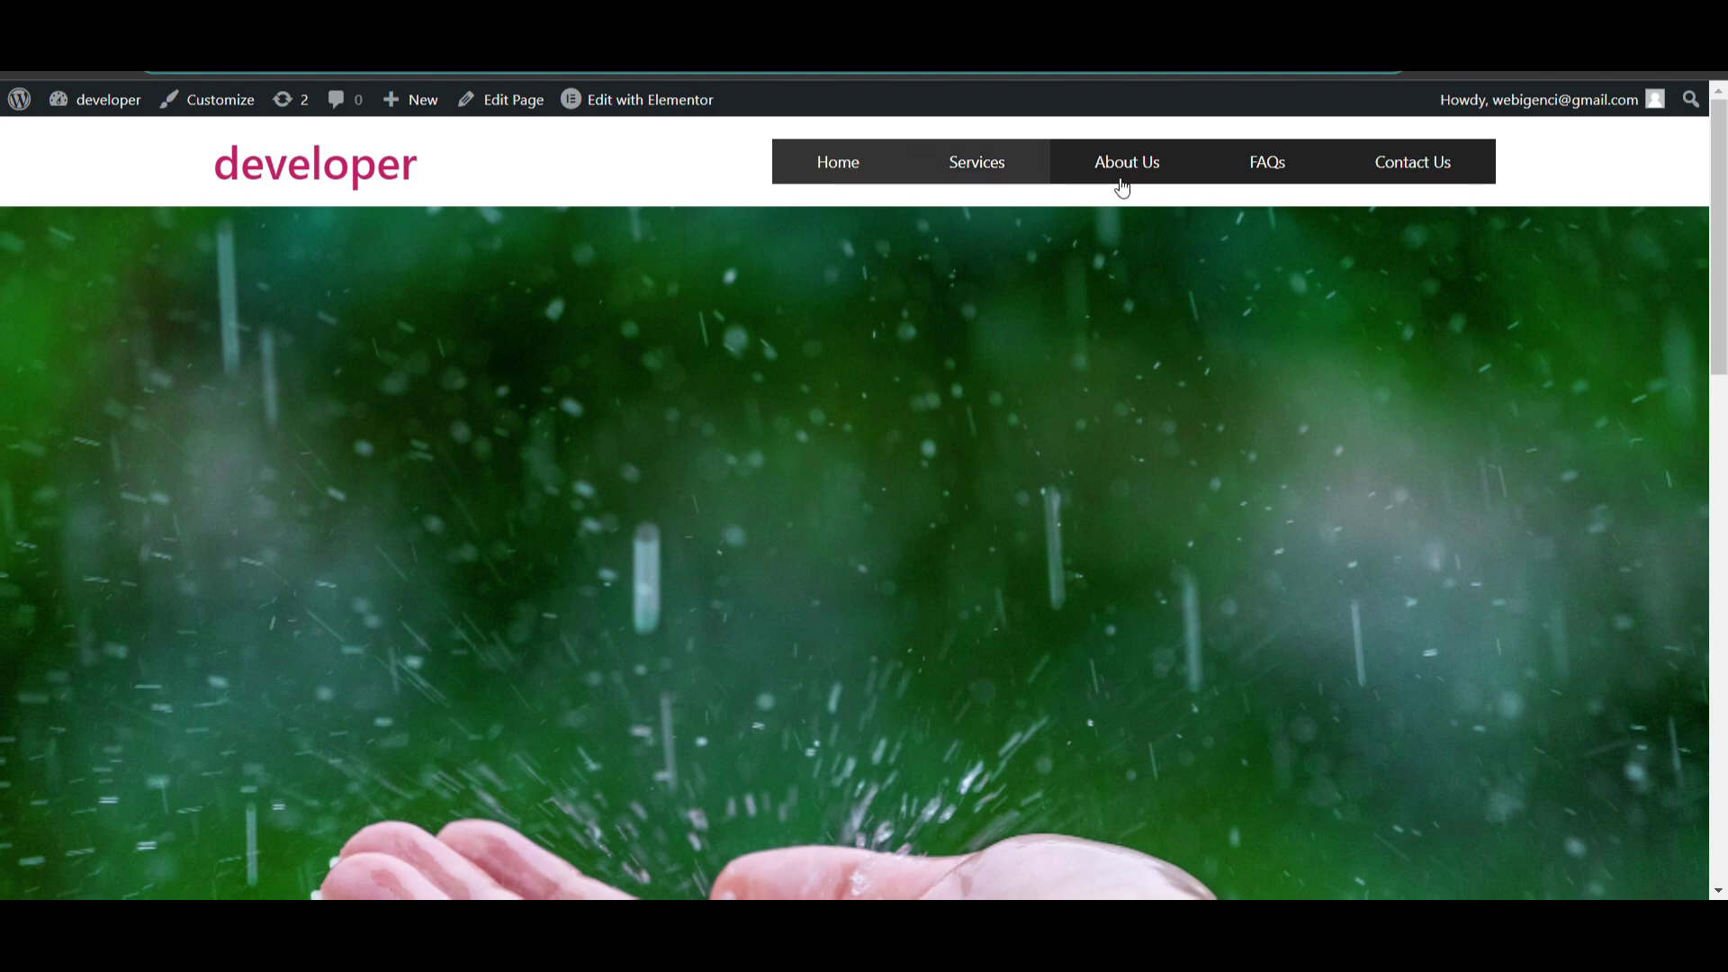
{"action": "scroll", "coordinate": [1163, 370], "scroll_direction": "down", "scroll_amount": 2}
{"action": "scroll", "coordinate": [1163, 370], "scroll_direction": "up", "scroll_amount": 2}
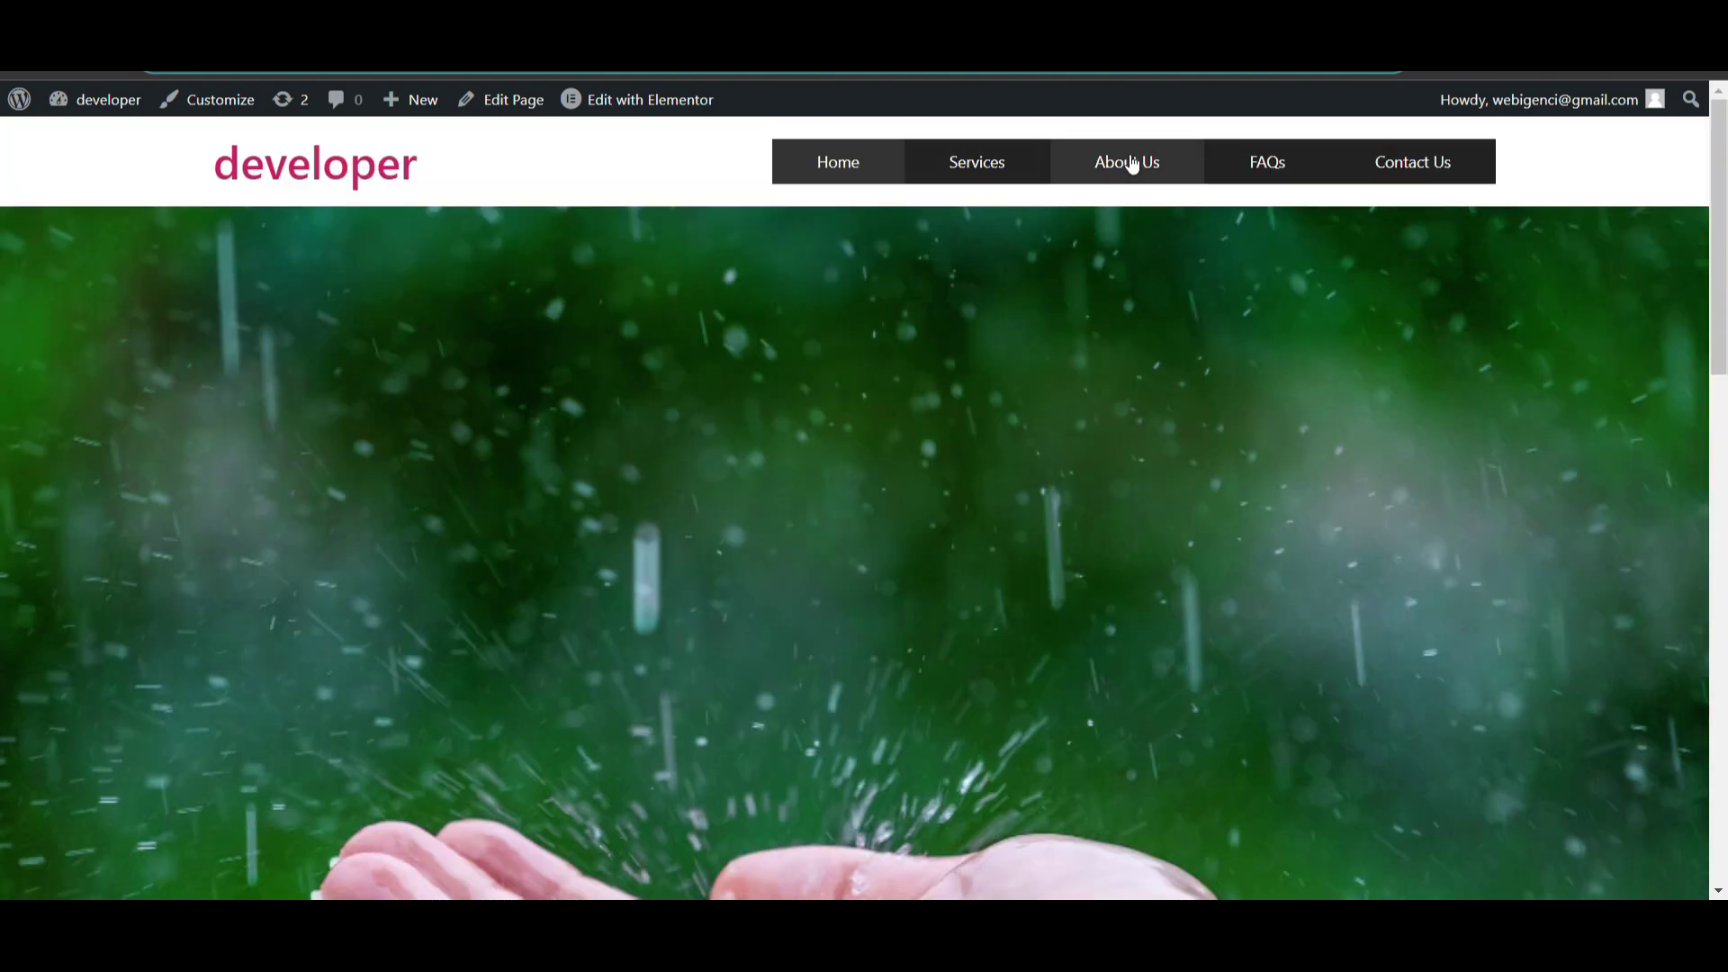
{"action": "key", "text": "alt+Left"}
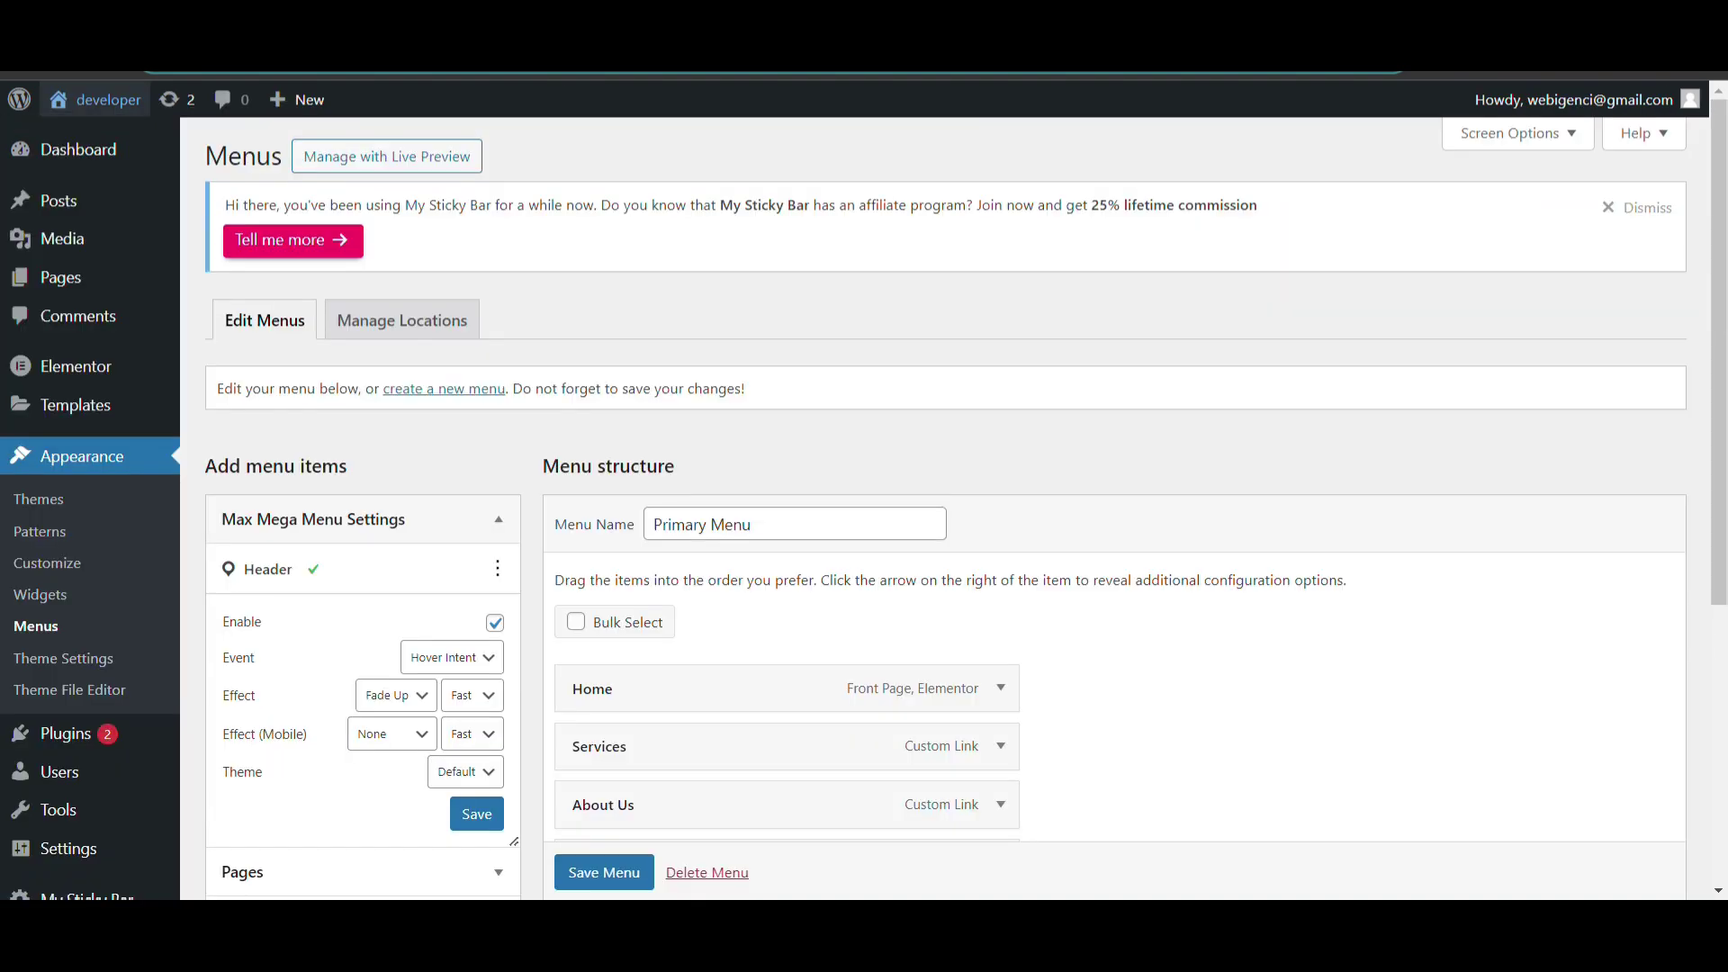
Step: Open the Home item's mega menu settings and set its sub menu display mode to Mega Menu - Grid Layout
{"action": "scroll", "coordinate": [657, 531], "scroll_direction": "down", "scroll_amount": 3}
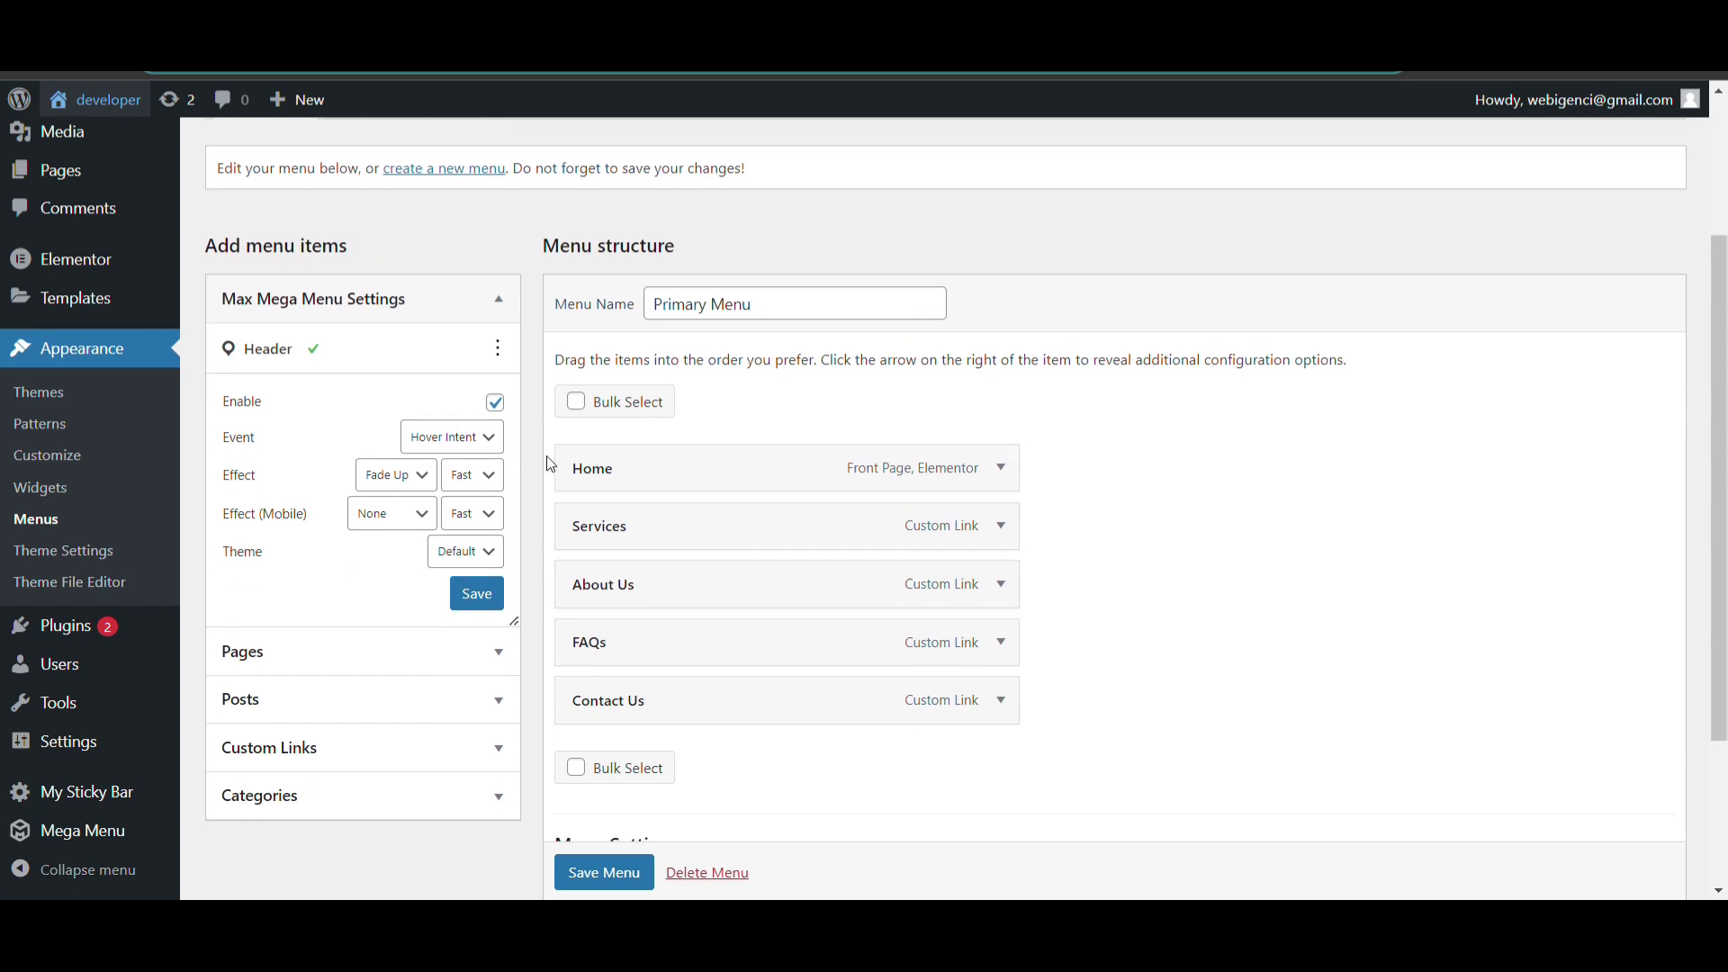
{"action": "left_click", "coordinate": [492, 404]}
{"action": "left_click", "coordinate": [500, 406]}
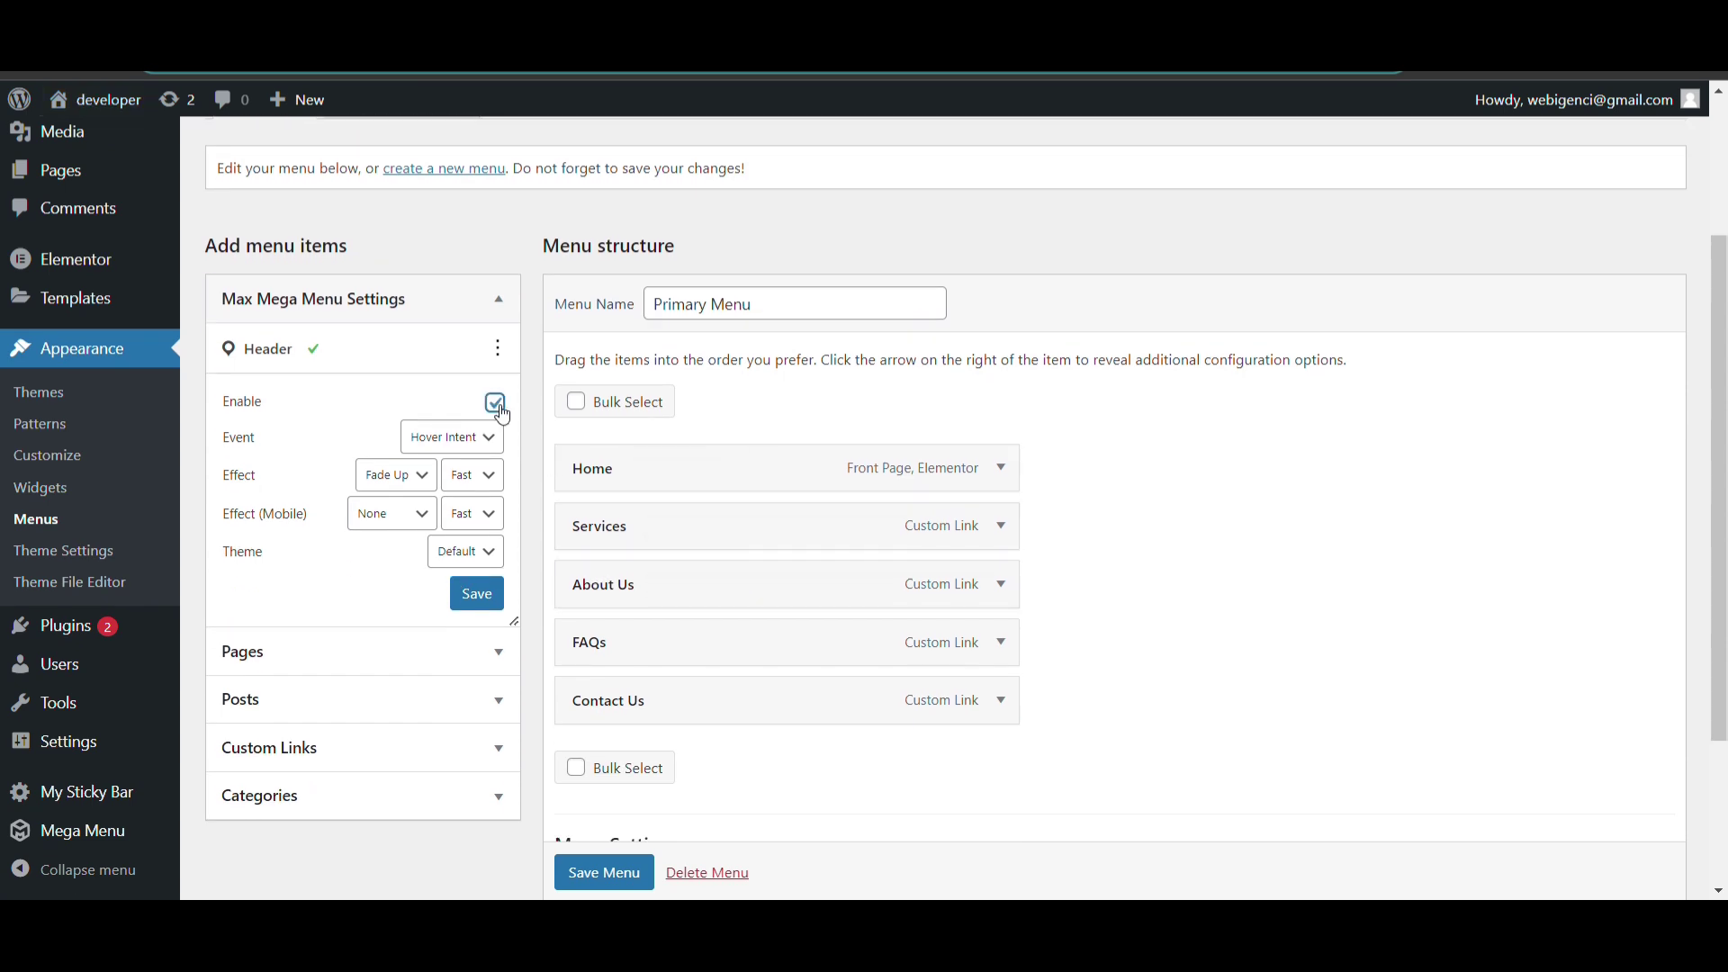
{"action": "mouse_move", "coordinate": [653, 468]}
{"action": "left_click", "coordinate": [677, 467]}
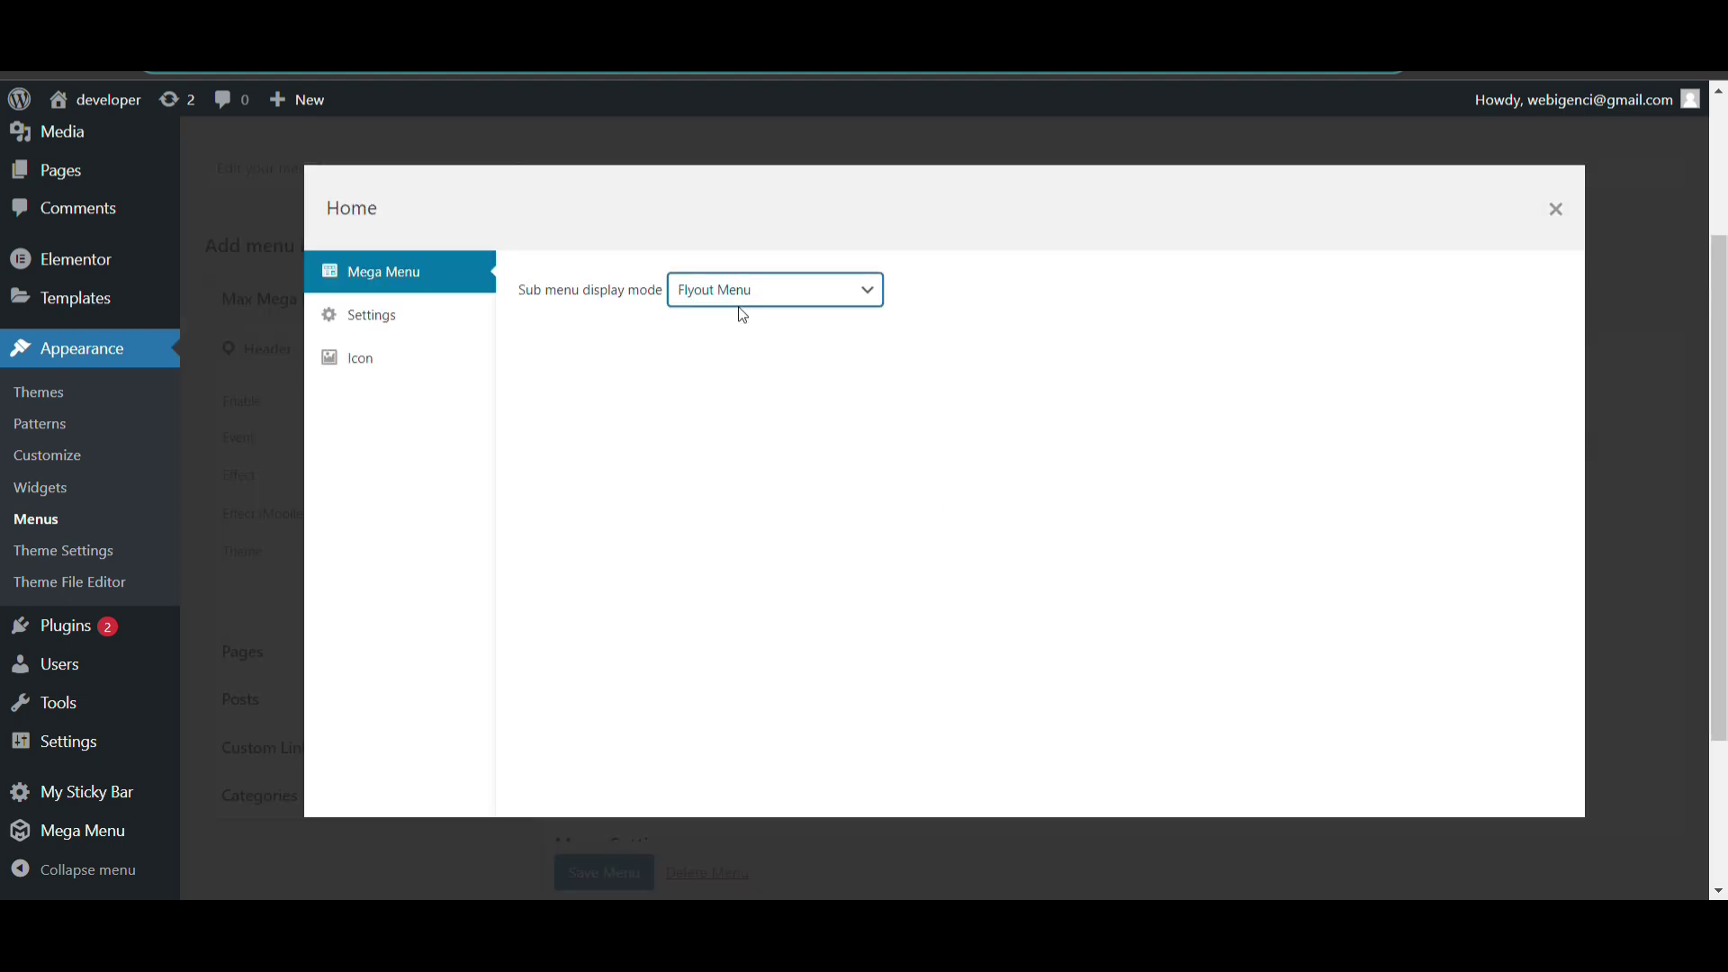
{"action": "left_click", "coordinate": [744, 351]}
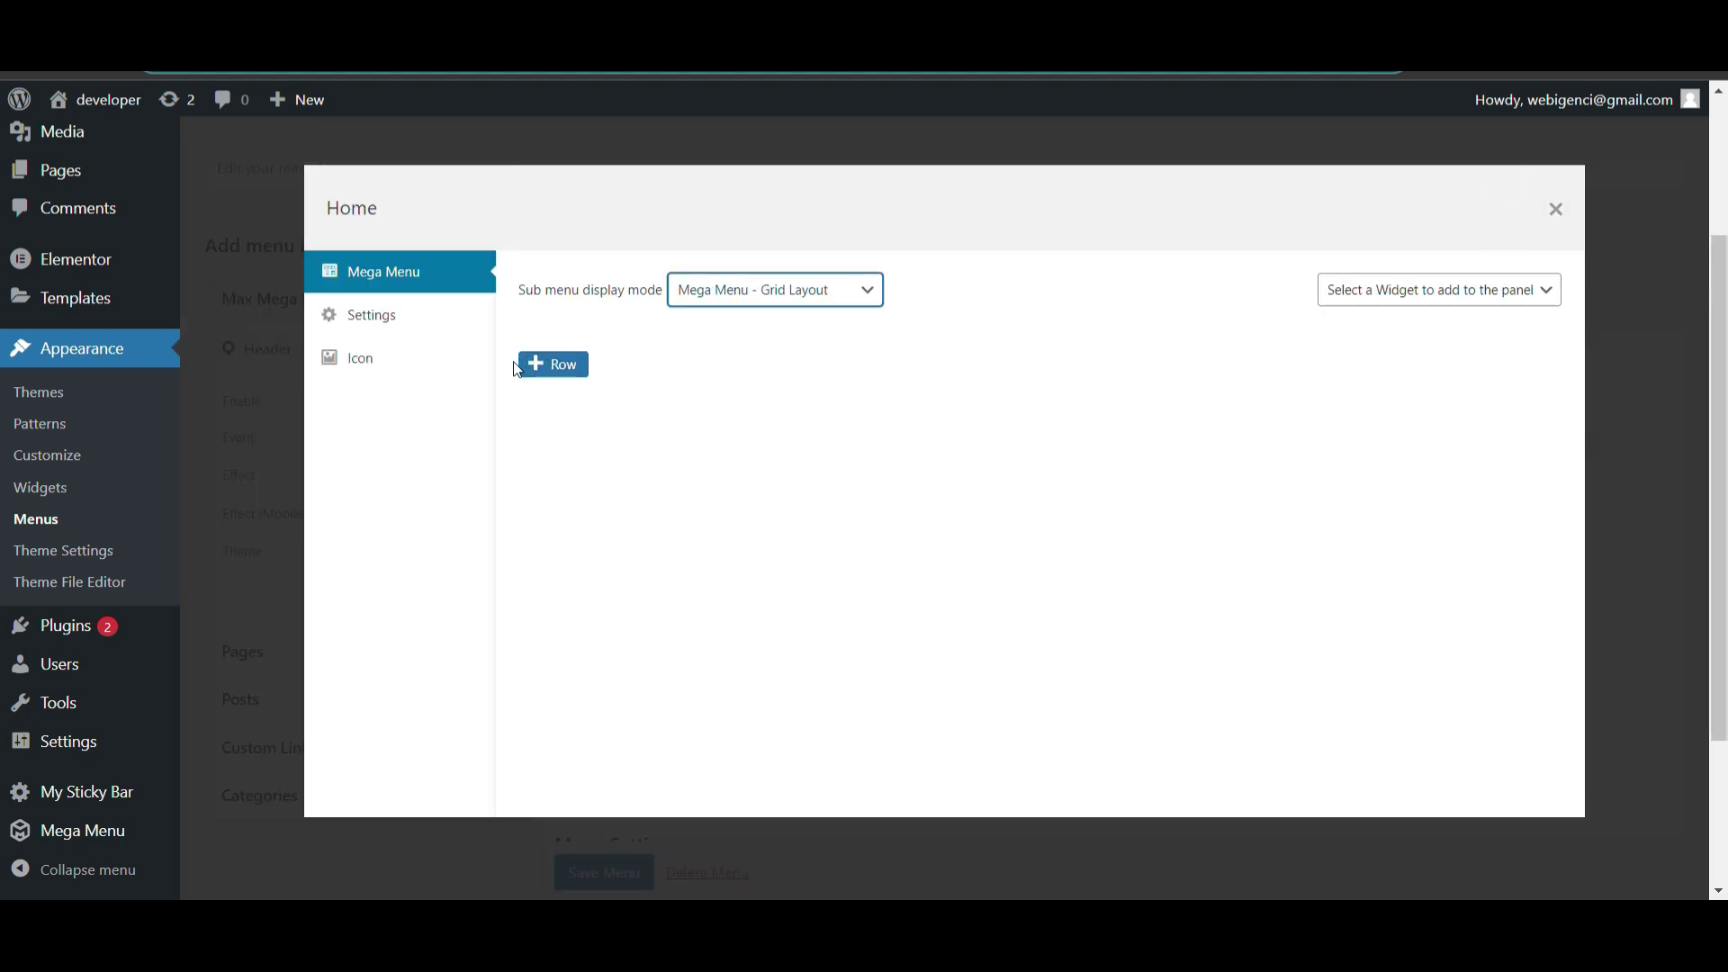
Step: Add a row to Home's grid, widen its column to 4/12, and save the row settings with 12 columns
{"action": "left_click", "coordinate": [564, 369]}
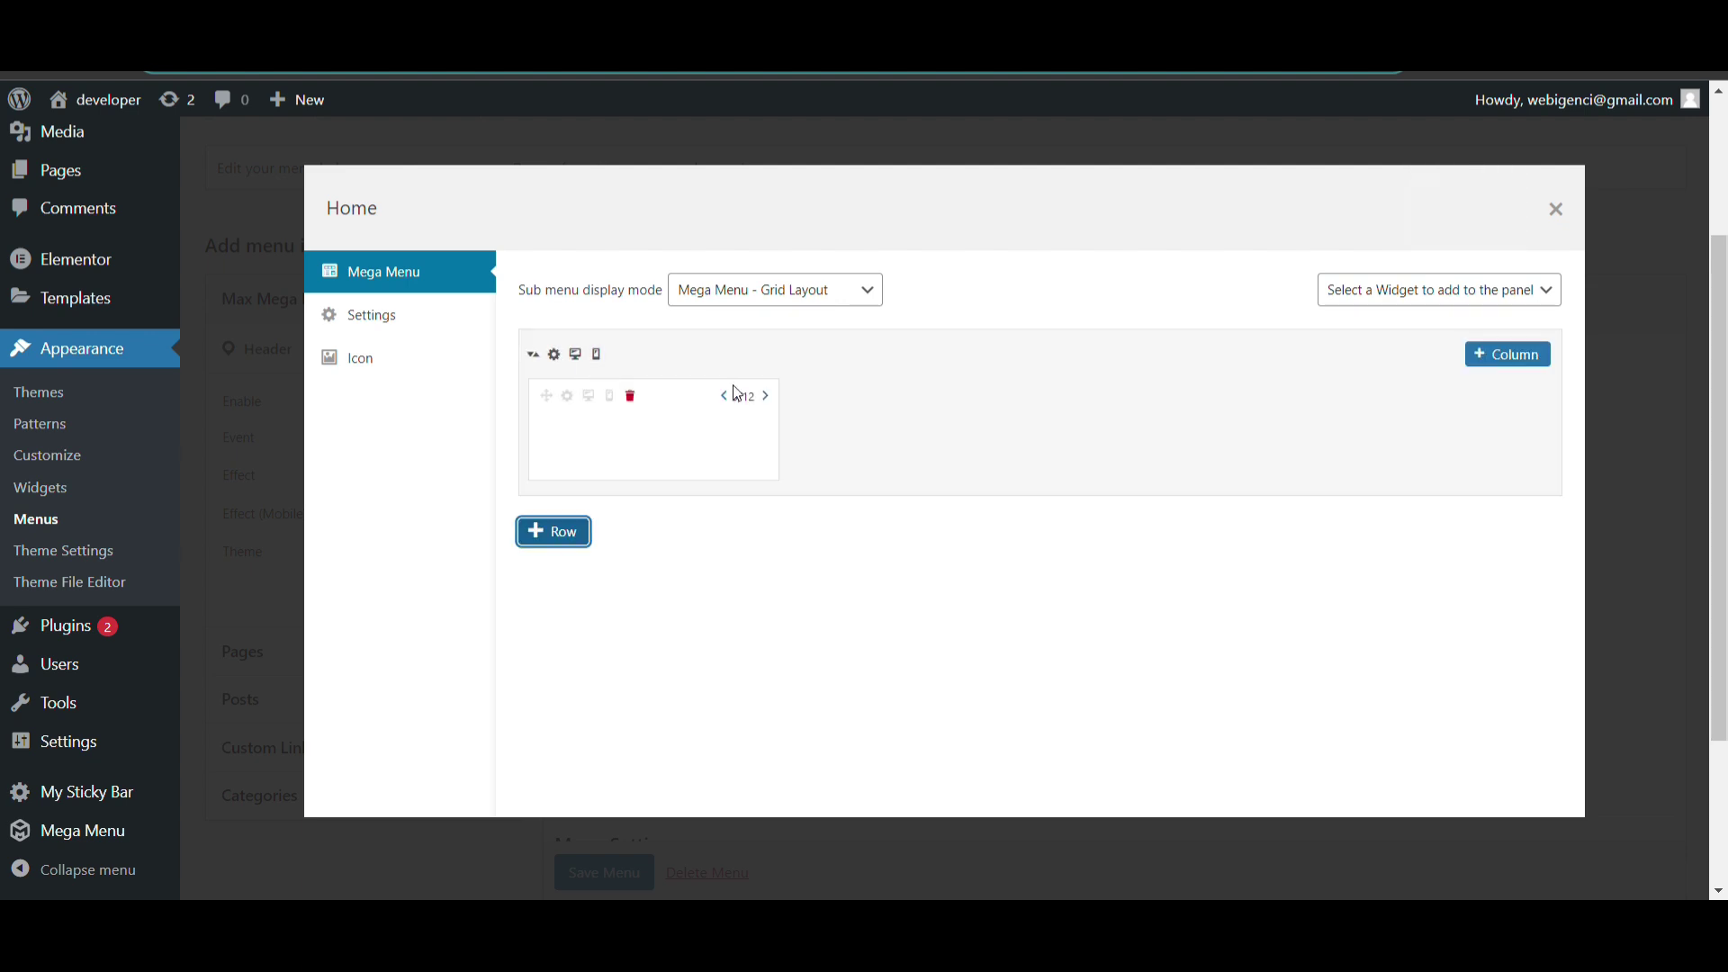
{"action": "left_click", "coordinate": [768, 398]}
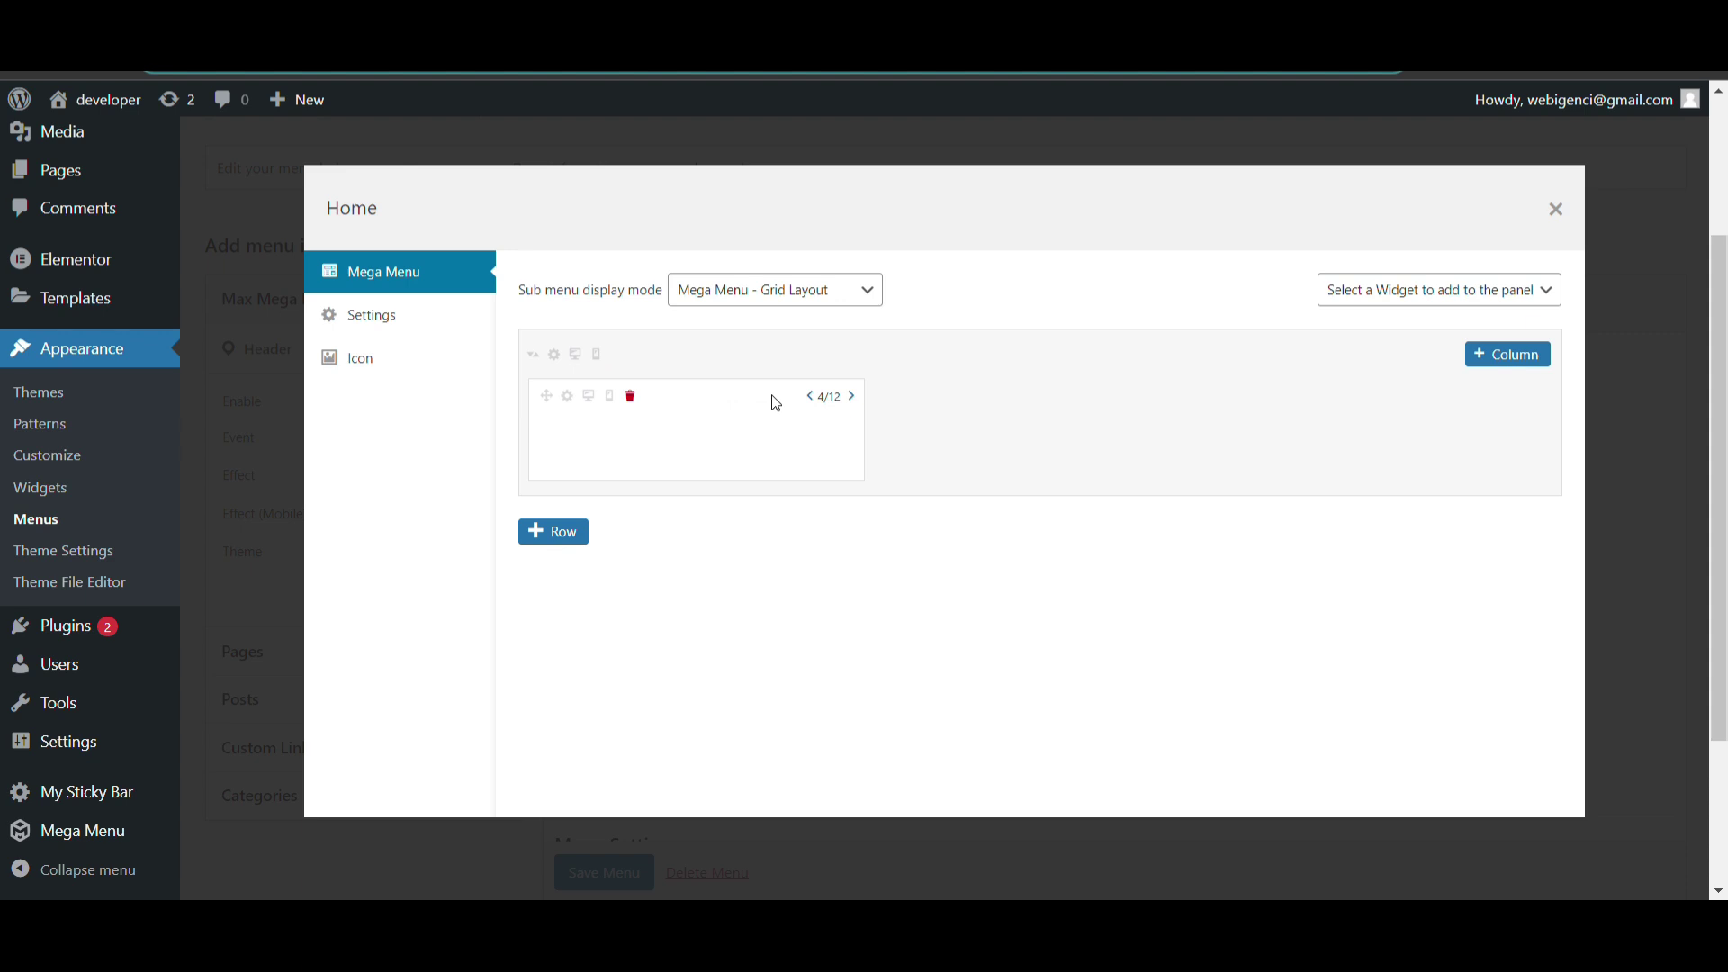
{"action": "left_click", "coordinate": [555, 355]}
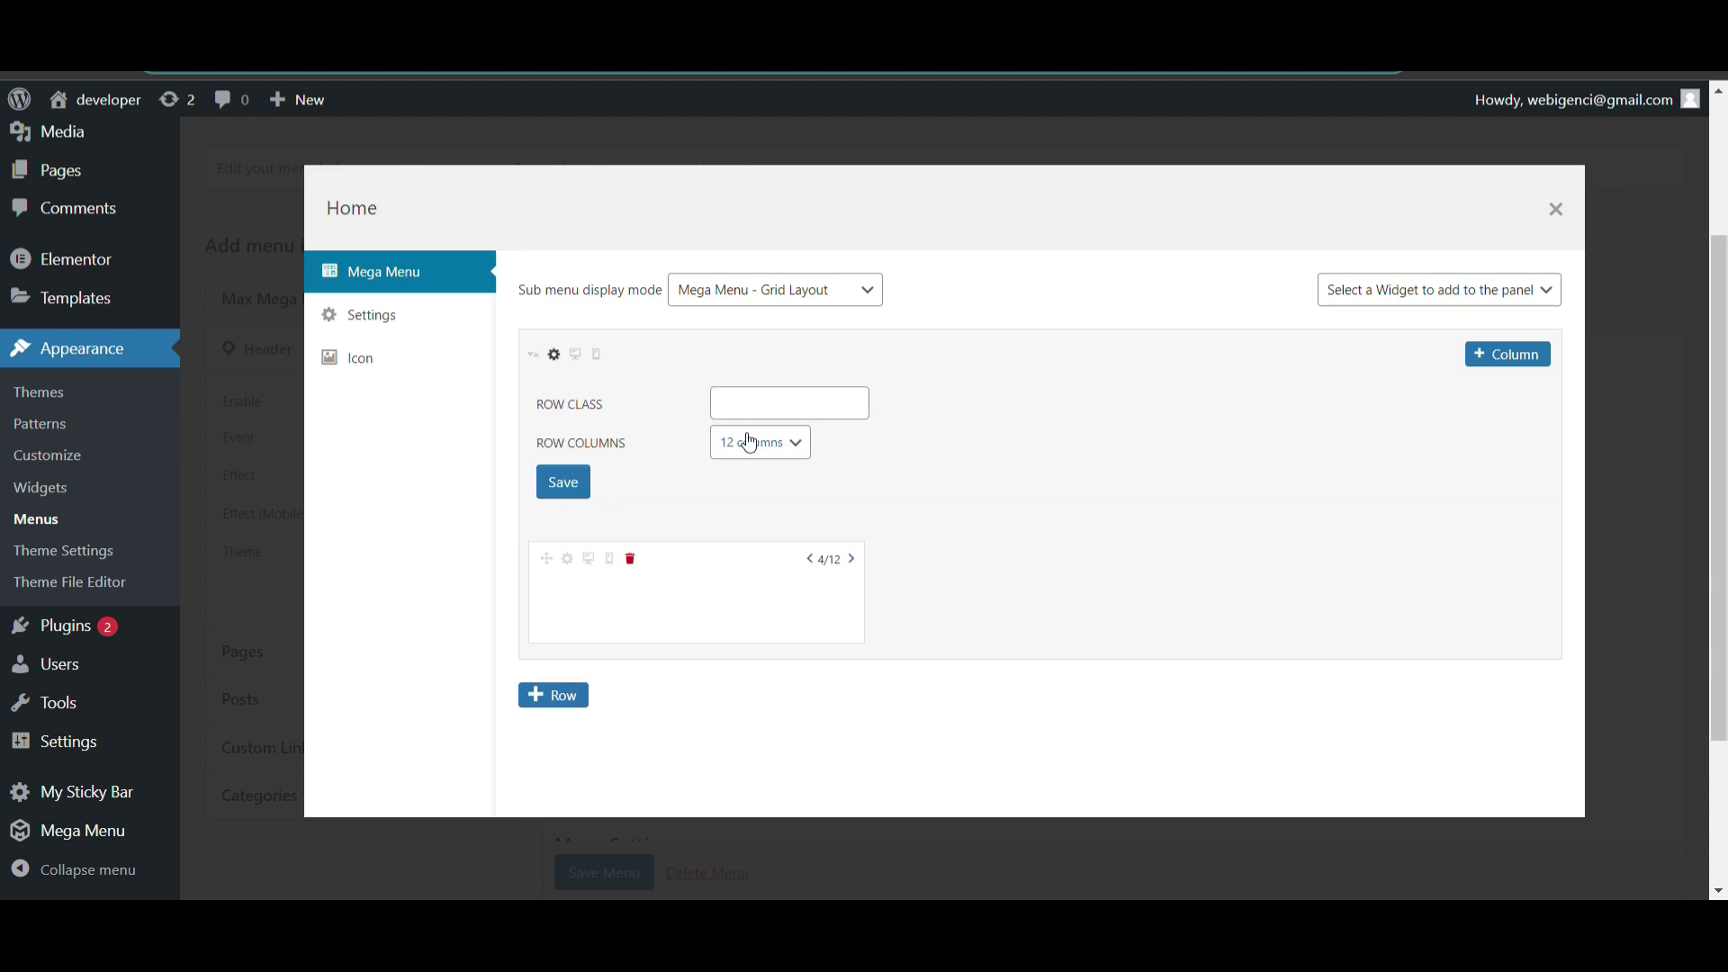
{"action": "left_click", "coordinate": [750, 444]}
{"action": "left_click", "coordinate": [578, 483]}
{"action": "scroll", "coordinate": [785, 522], "scroll_direction": "down", "scroll_amount": 1}
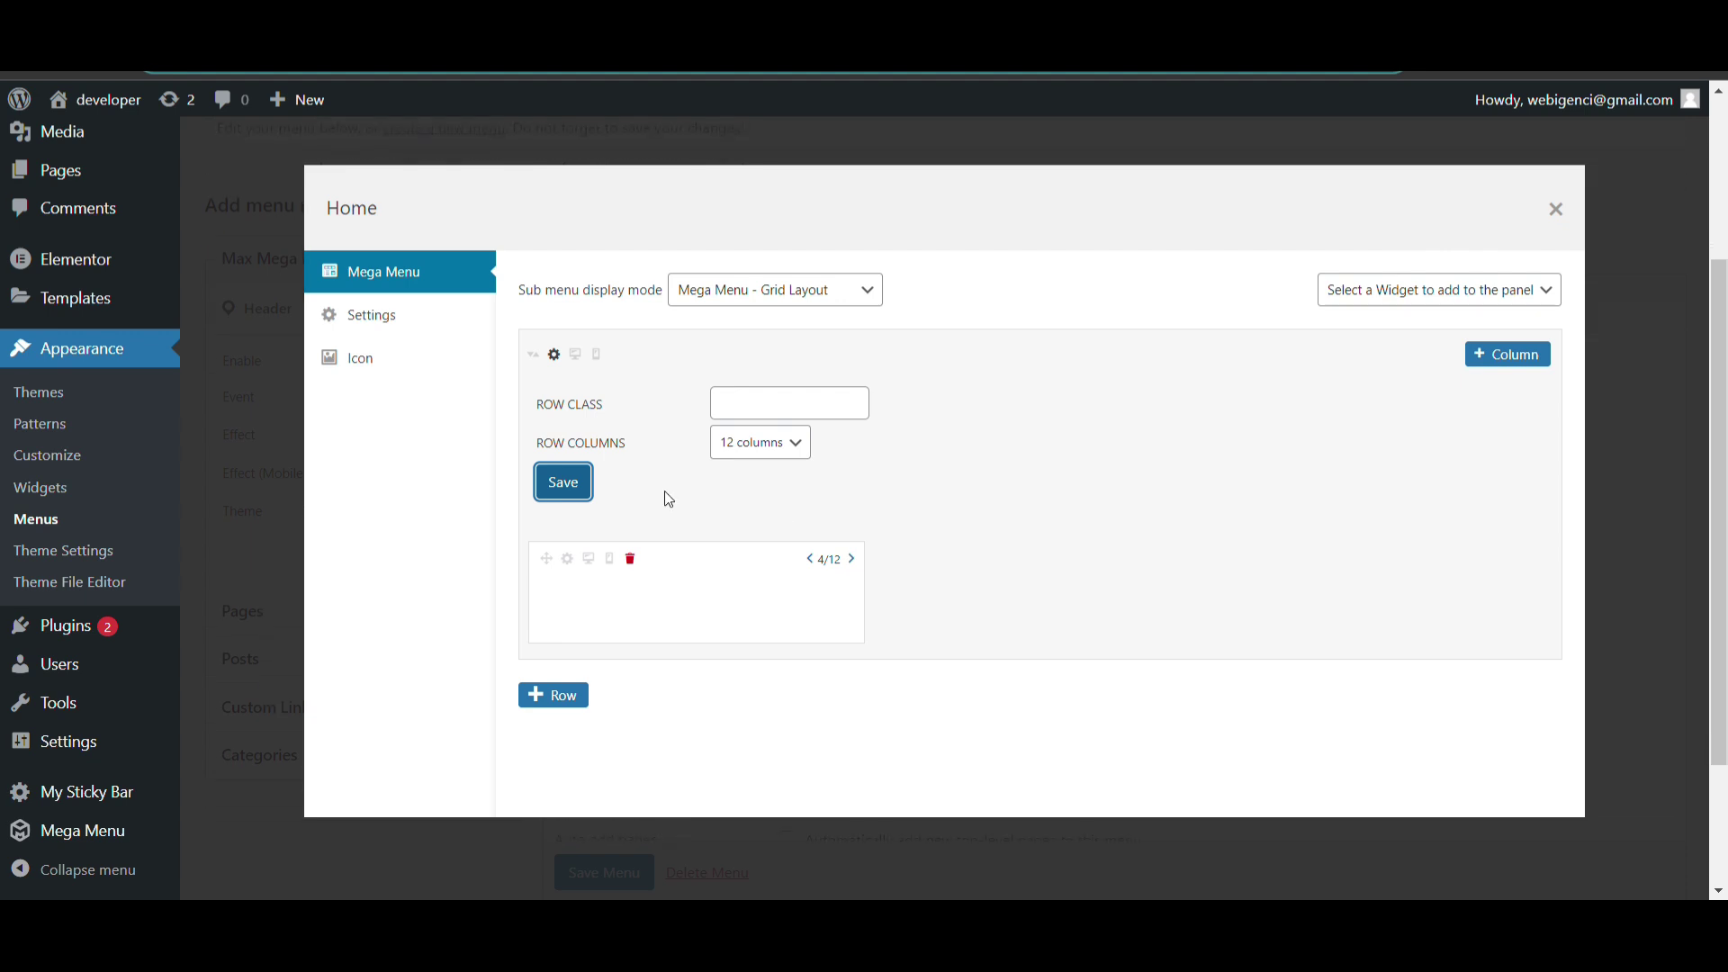
{"action": "left_click", "coordinate": [556, 355]}
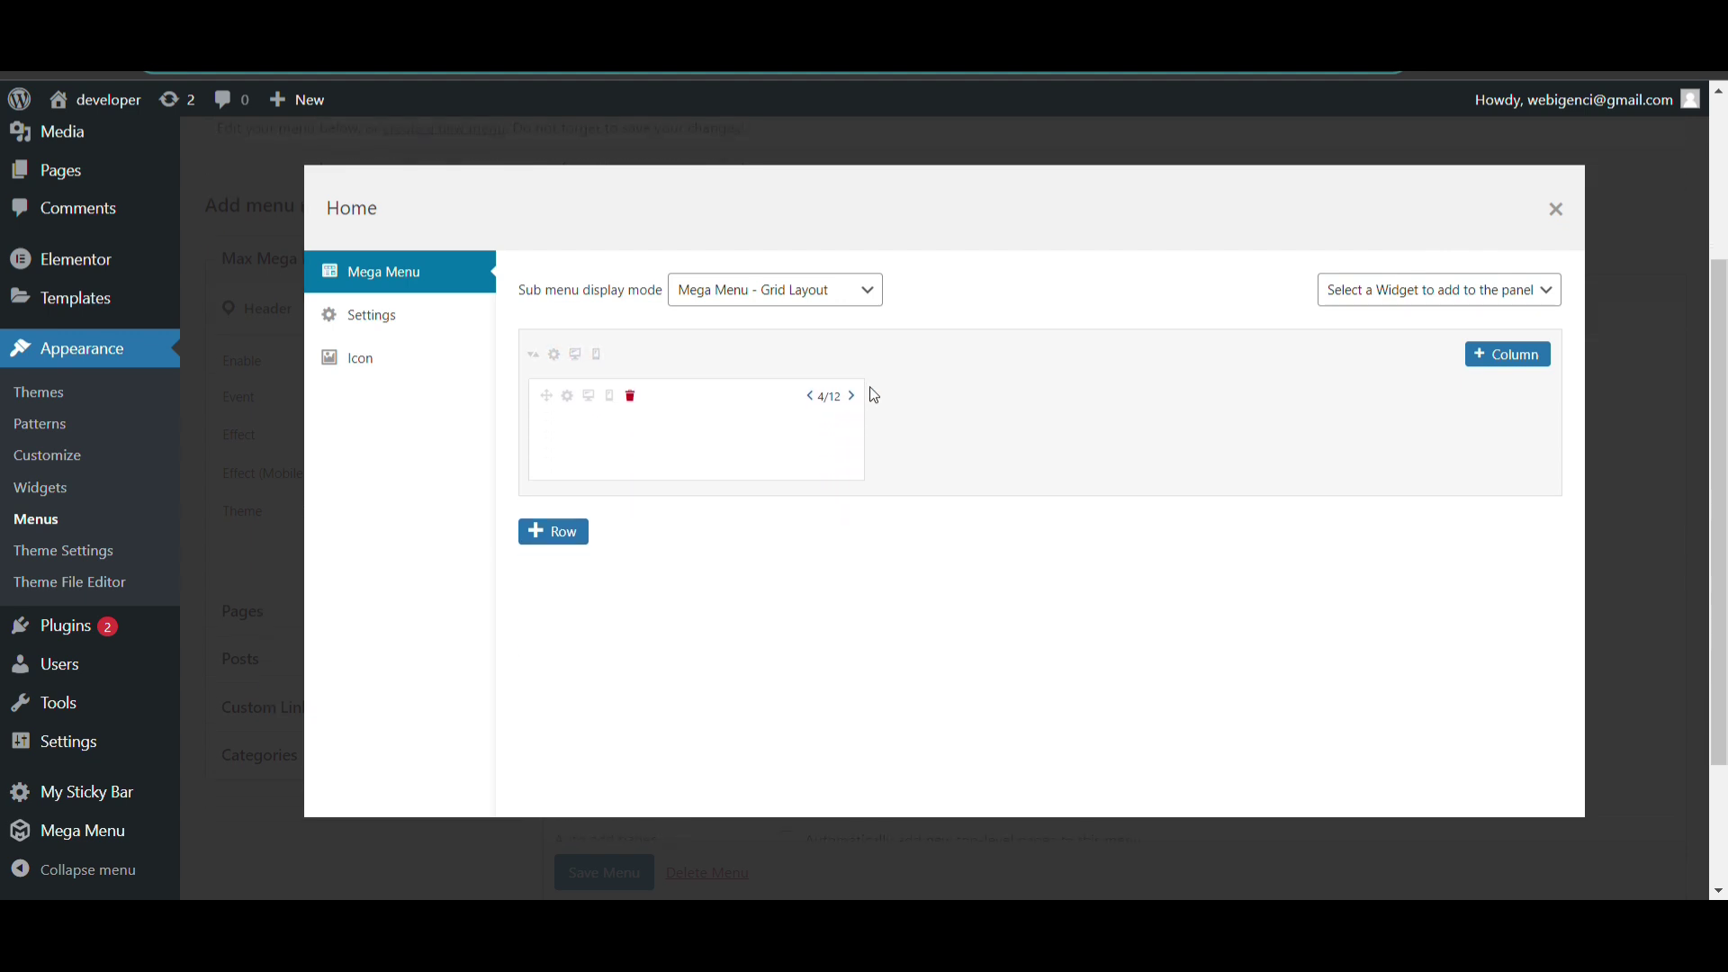
Step: Add two more columns to the row, each 4/12 wide
{"action": "left_click", "coordinate": [1520, 360]}
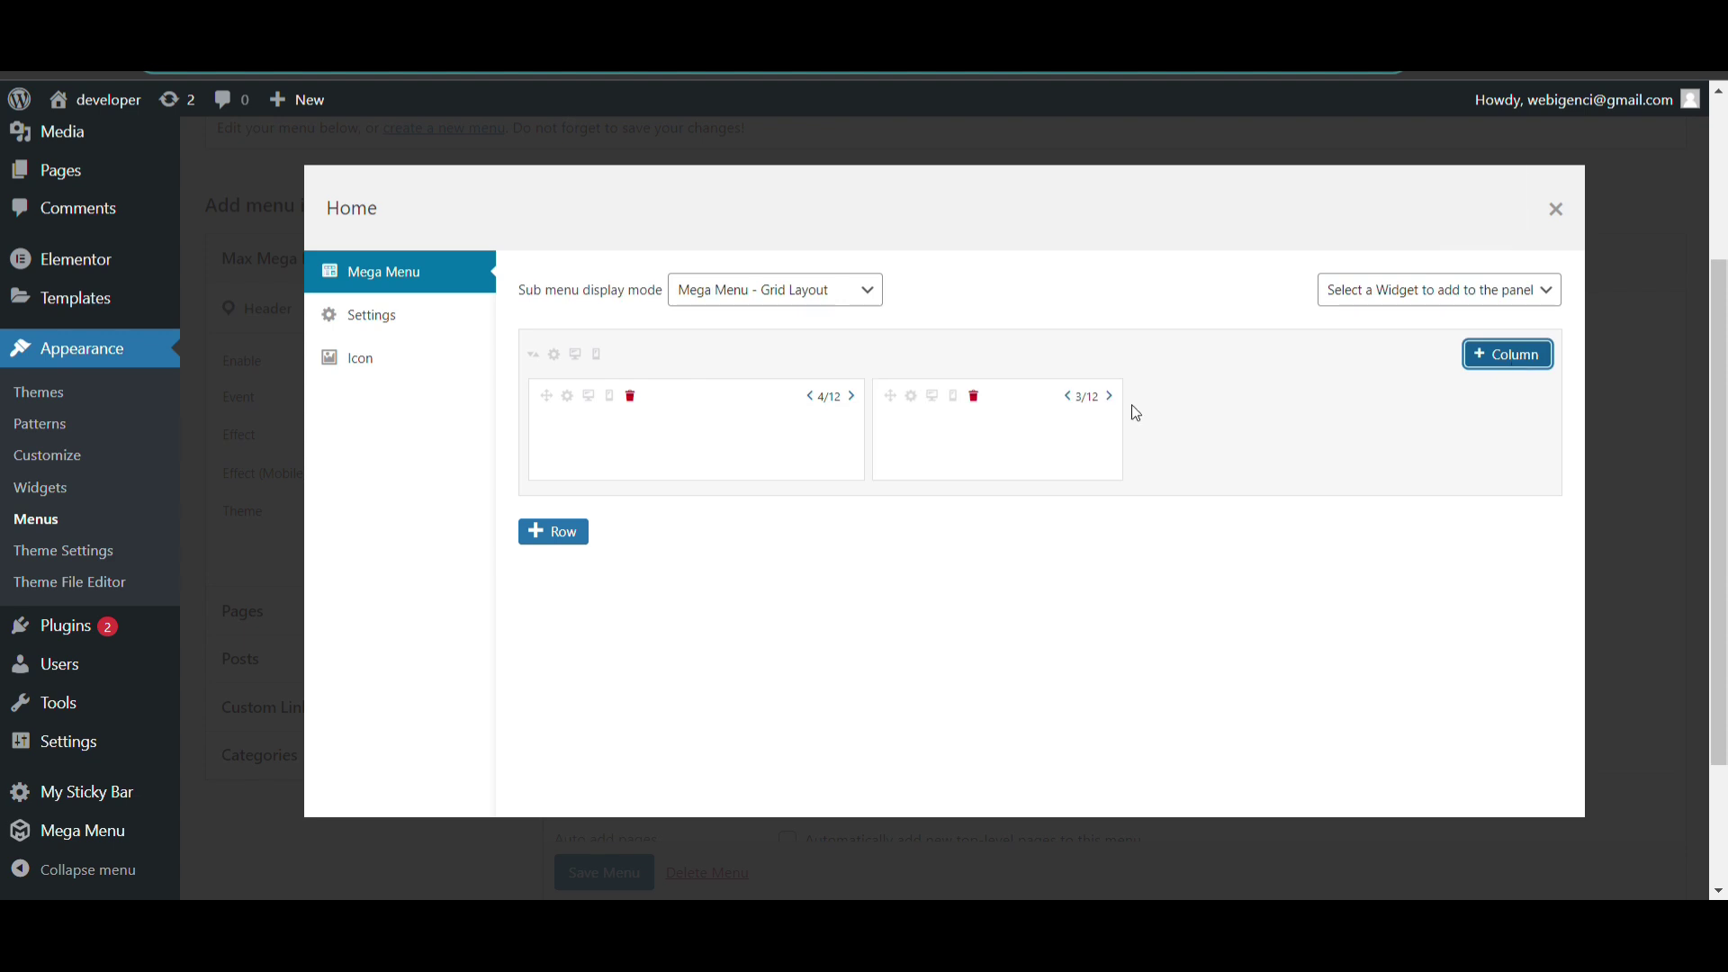
{"action": "left_click", "coordinate": [1116, 398]}
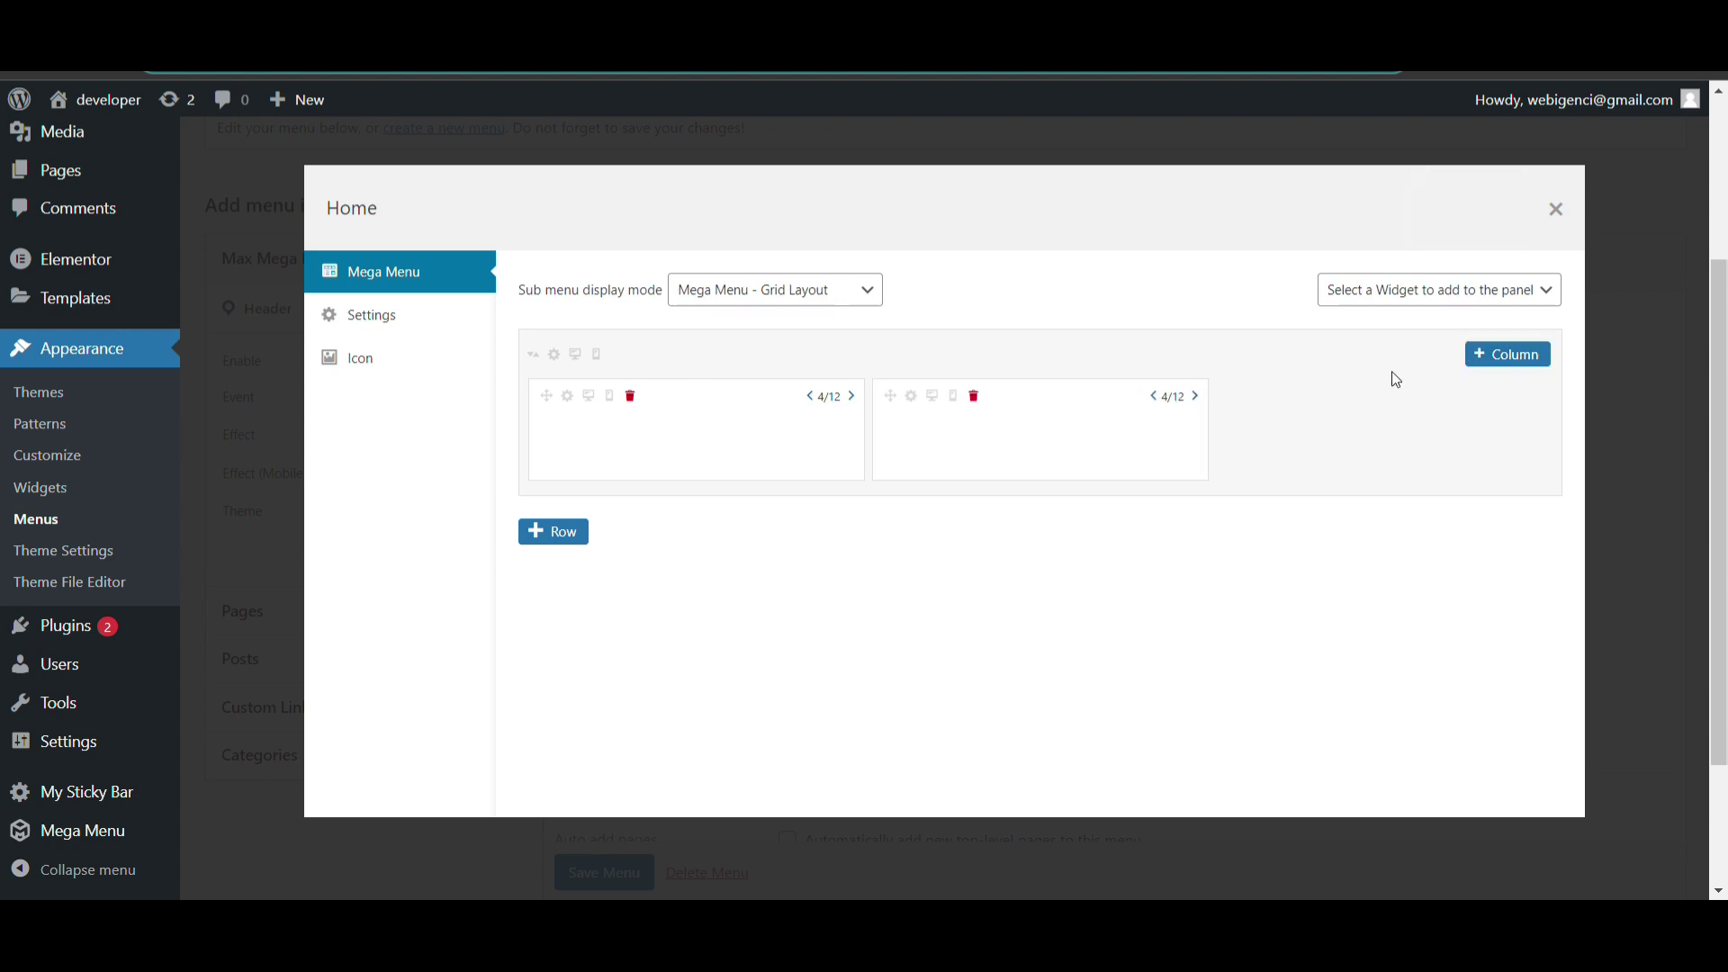
{"action": "left_click", "coordinate": [1515, 362]}
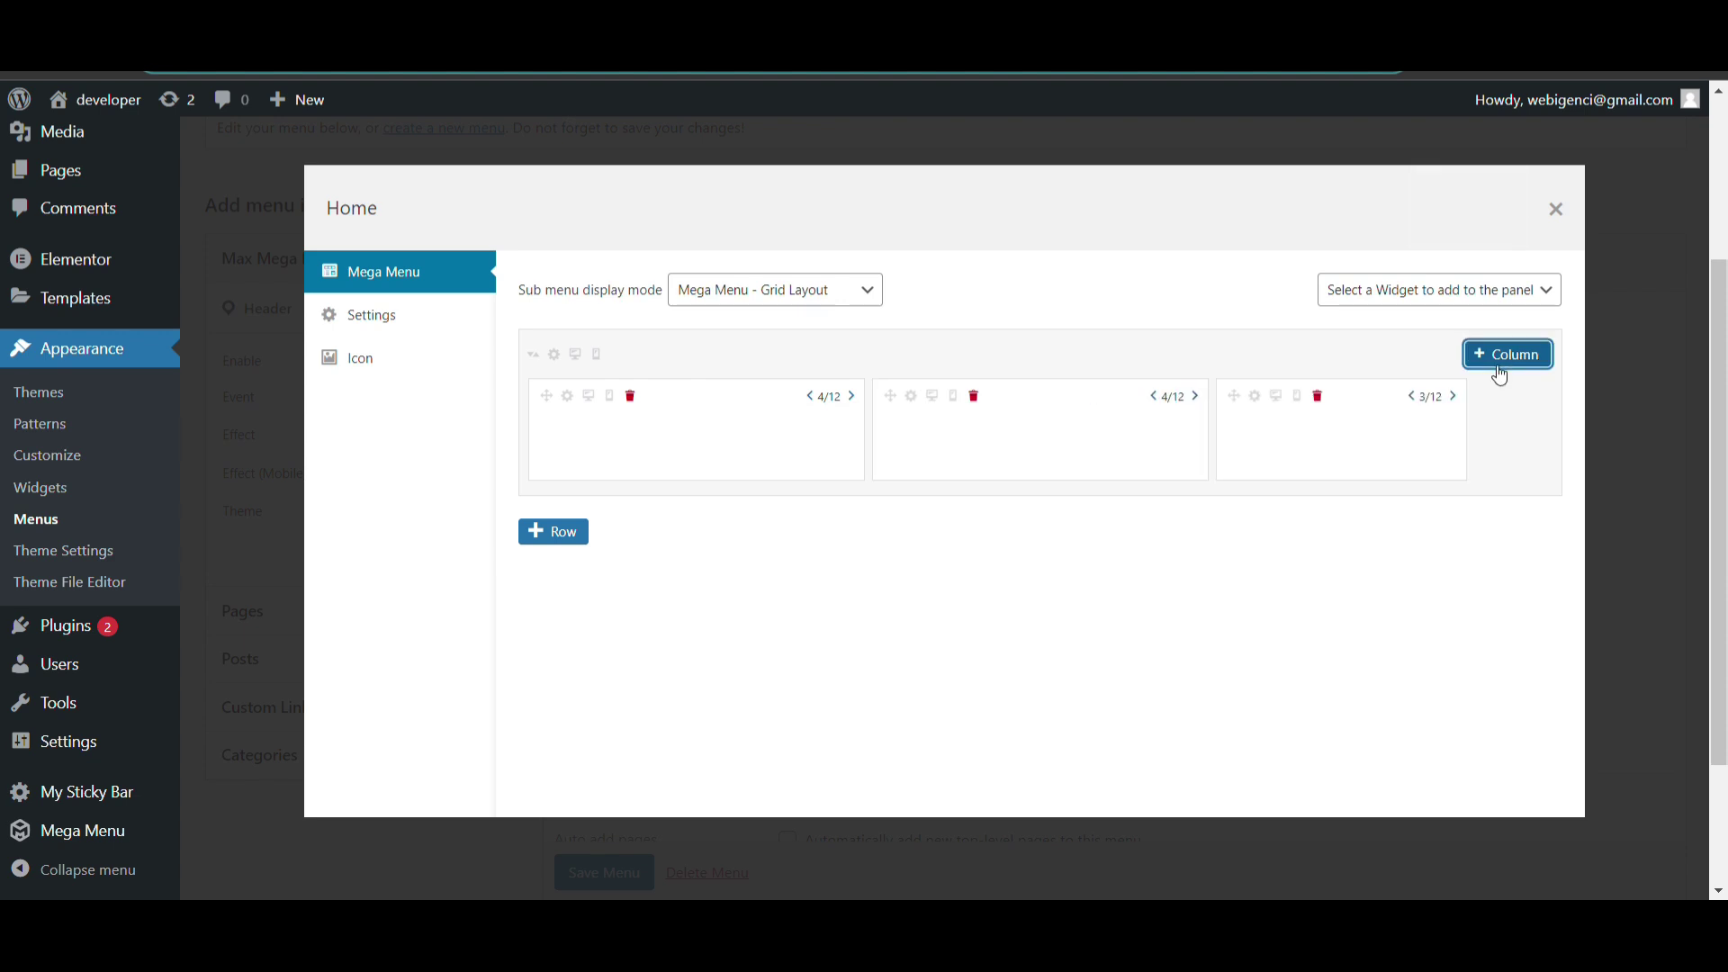
{"action": "left_click", "coordinate": [1461, 397]}
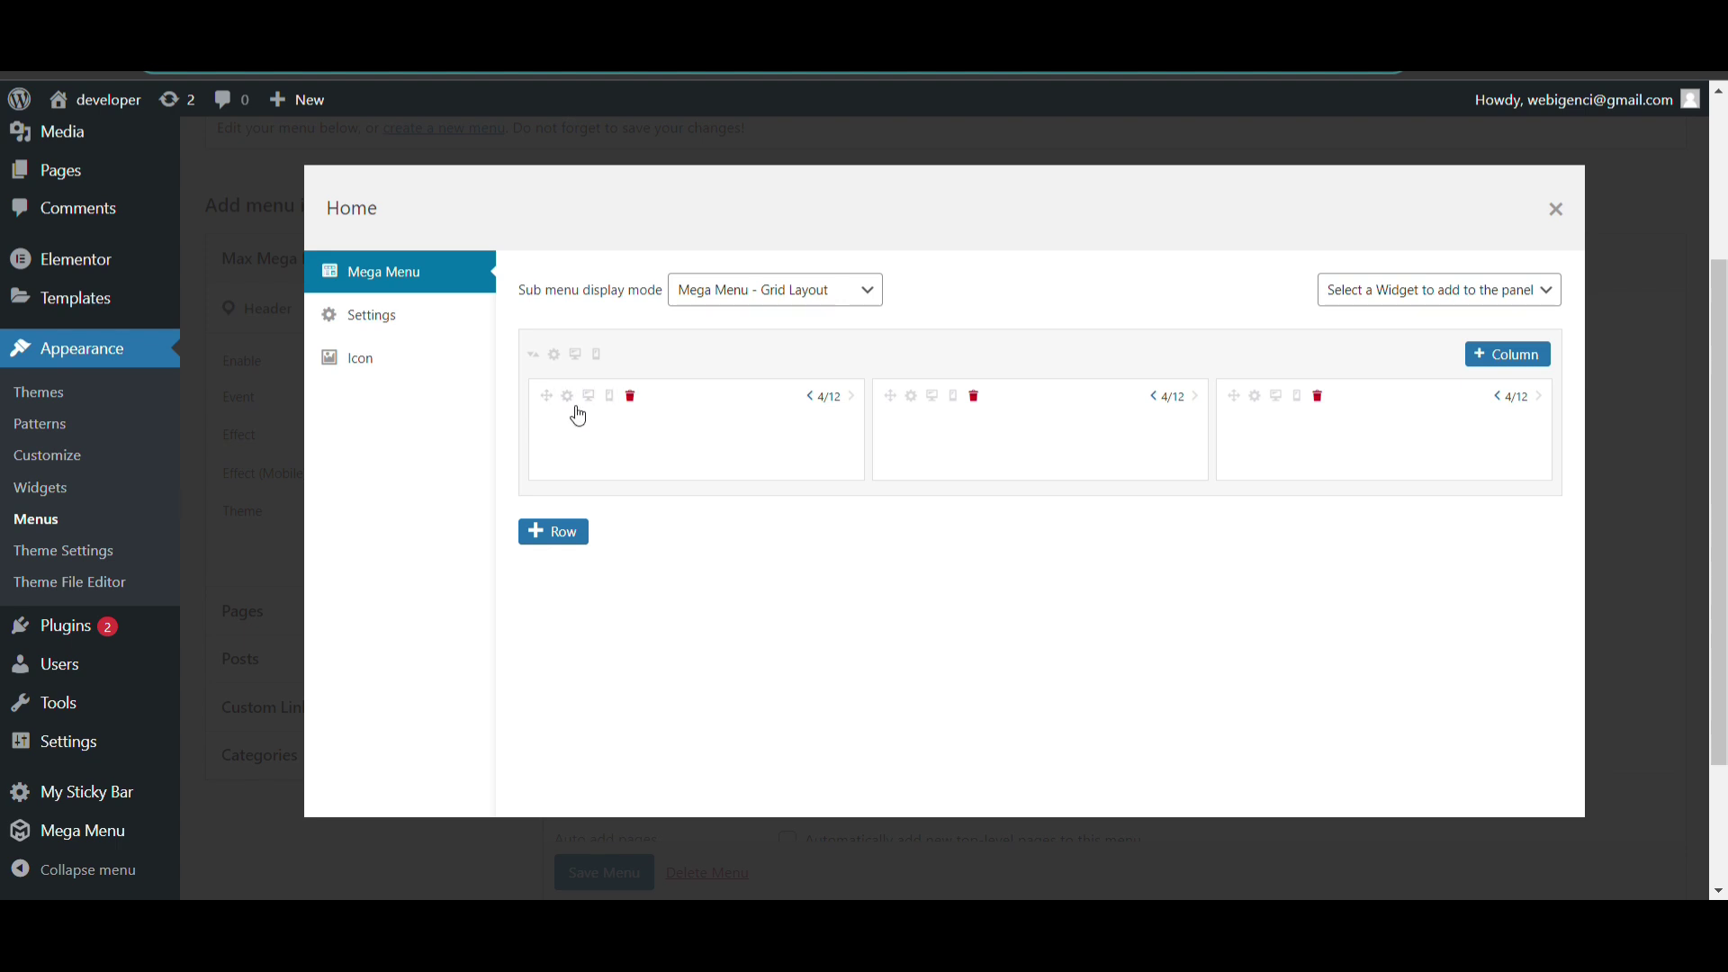
Step: Add Custom HTML, Navigation Menu and Text widgets to the first column, and move the Text widget above the others
{"action": "left_click", "coordinate": [1409, 288]}
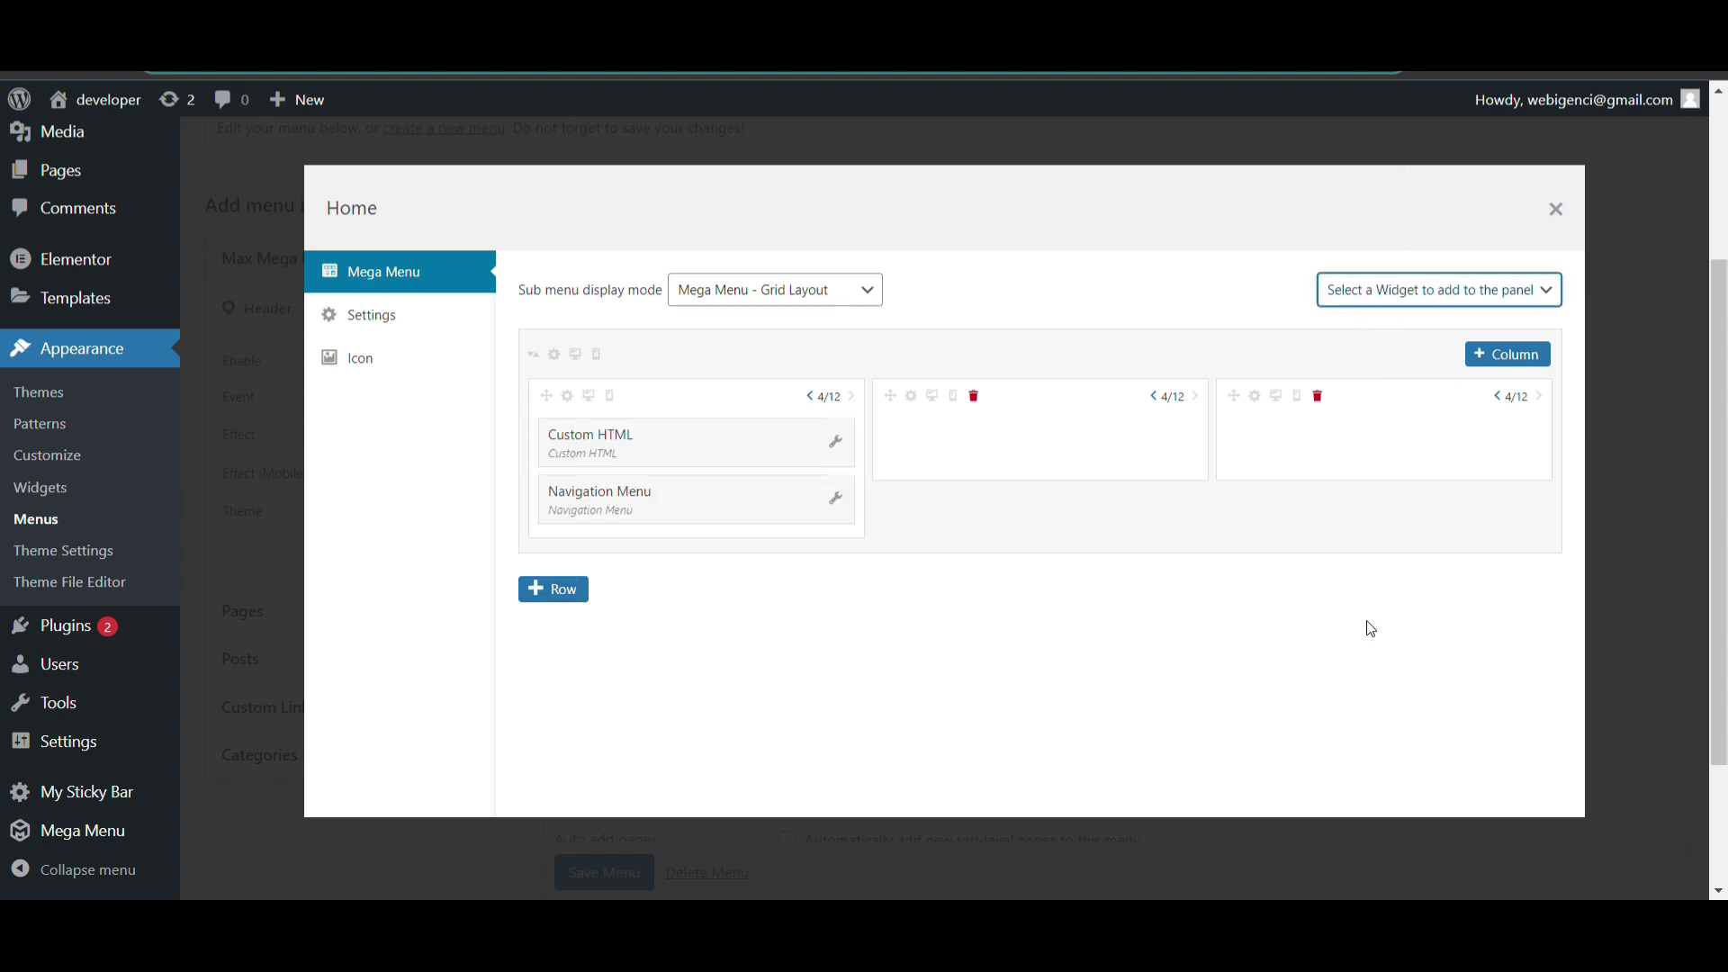
{"action": "left_click", "coordinate": [1367, 812]}
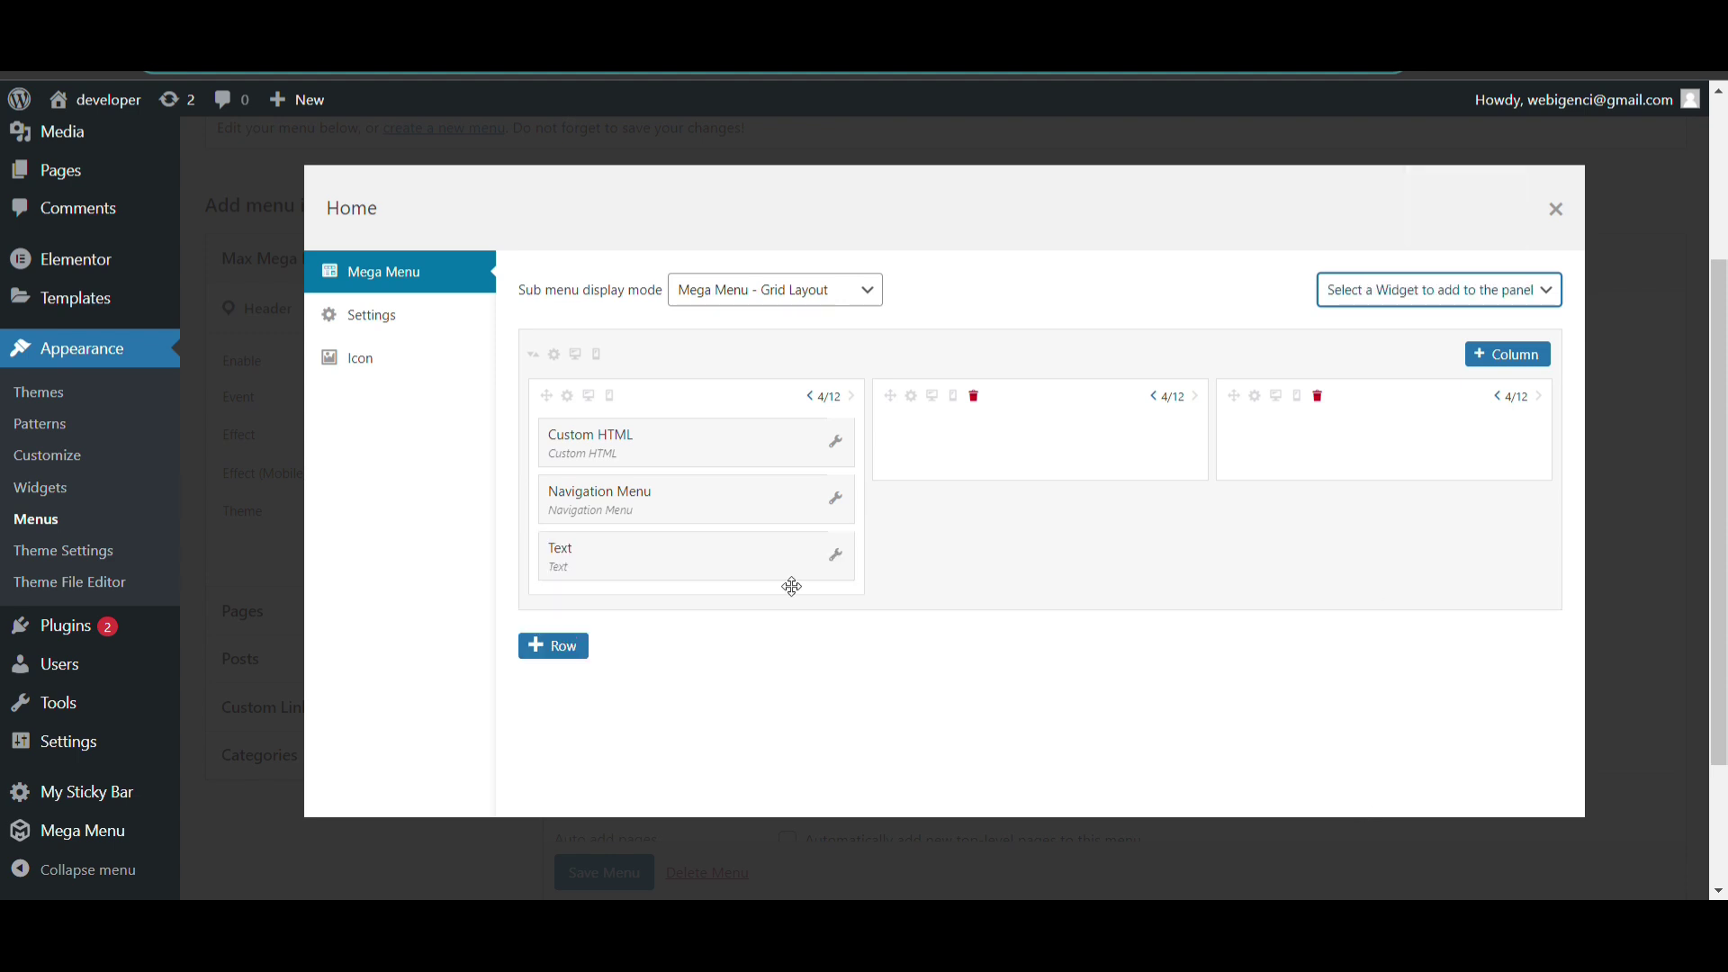
{"action": "left_click_drag", "start_coordinate": [625, 558], "coordinate": [624, 448]}
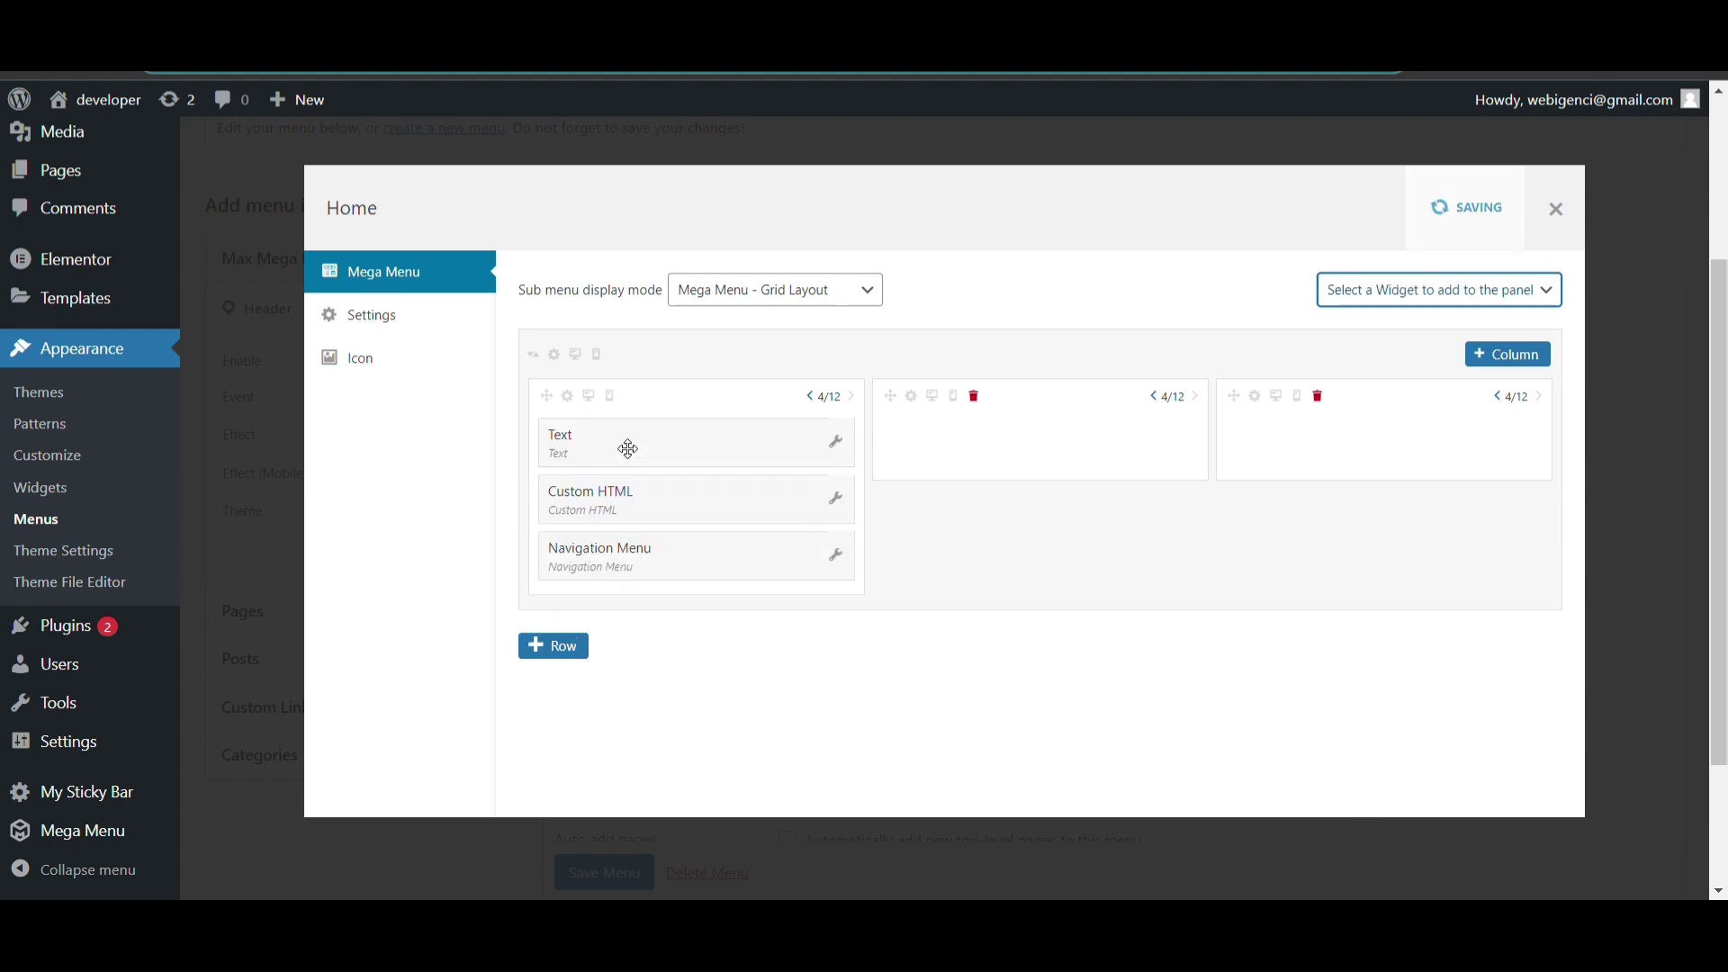
Step: Title the Text widget "Sub Menu1" and collapse its settings
{"action": "left_click", "coordinate": [837, 445]}
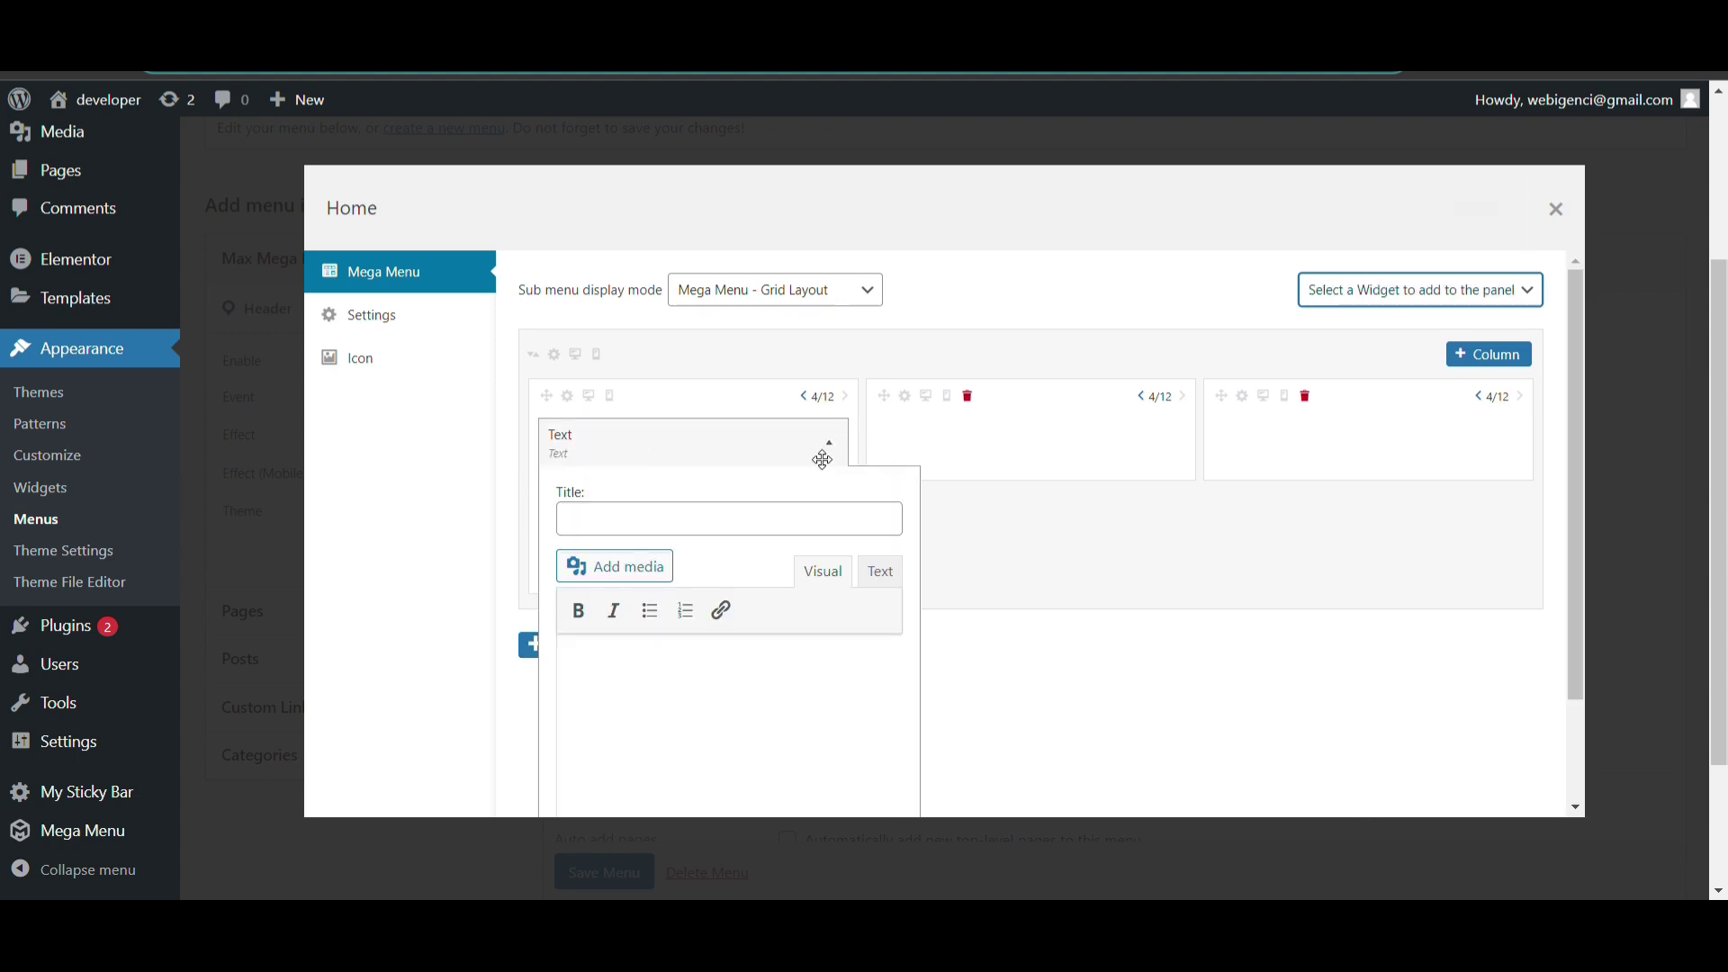
{"action": "left_click", "coordinate": [695, 528]}
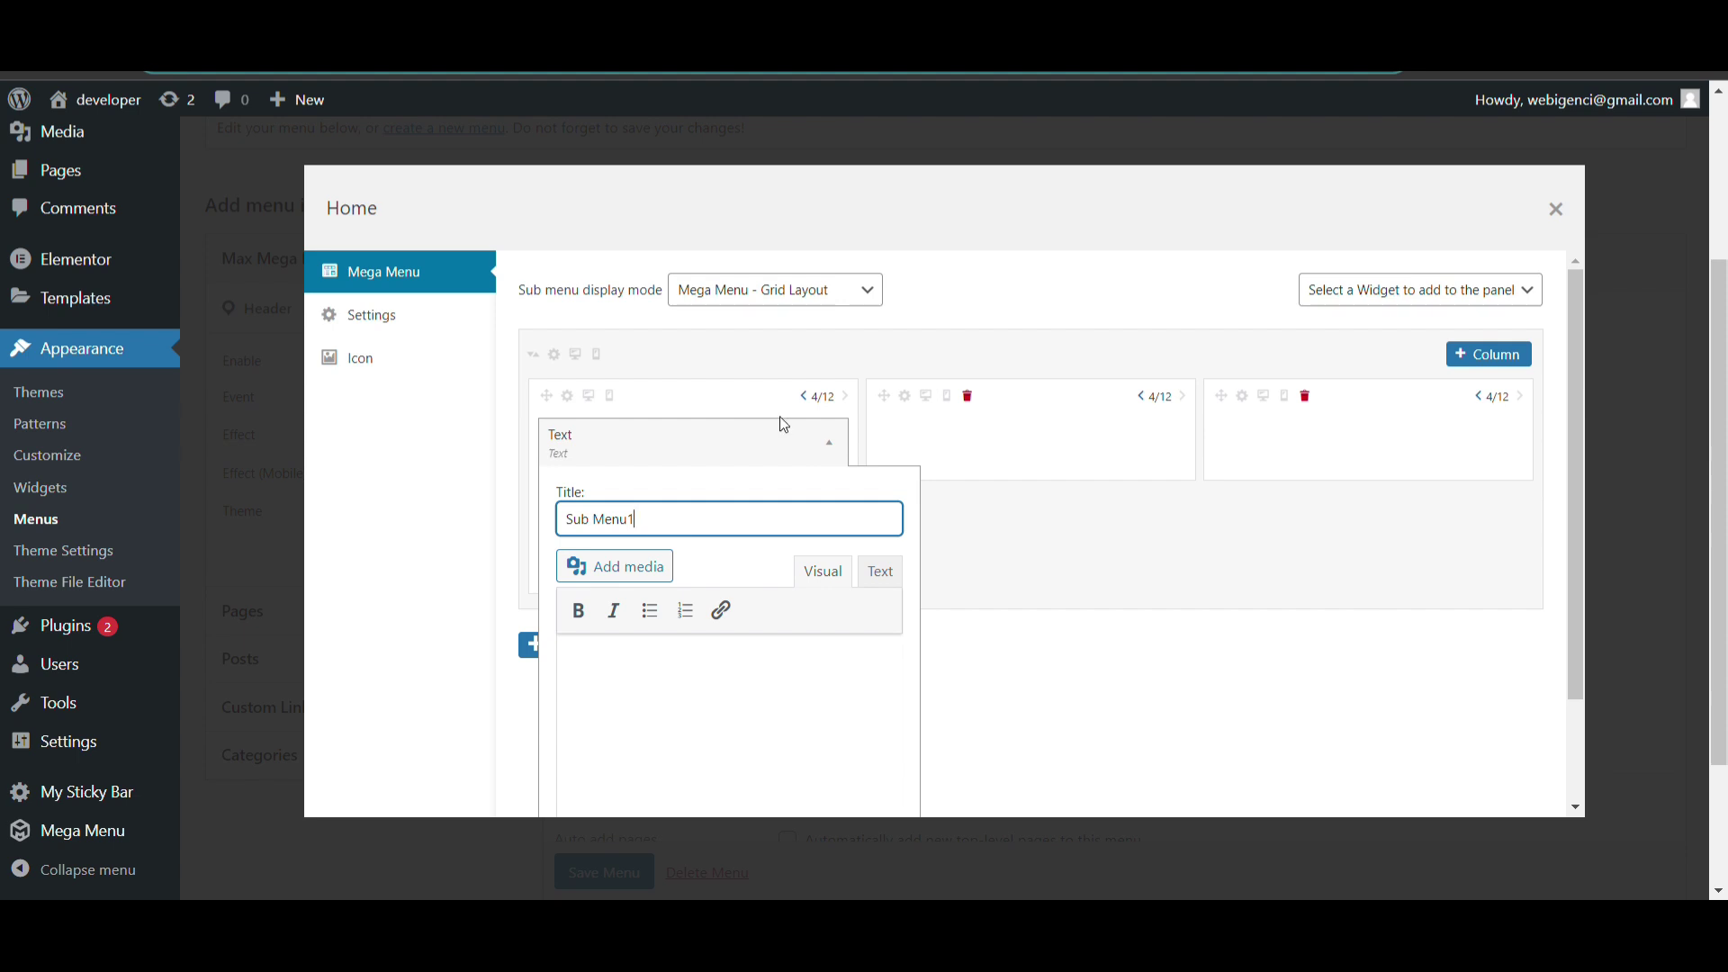
{"action": "left_click", "coordinate": [836, 447]}
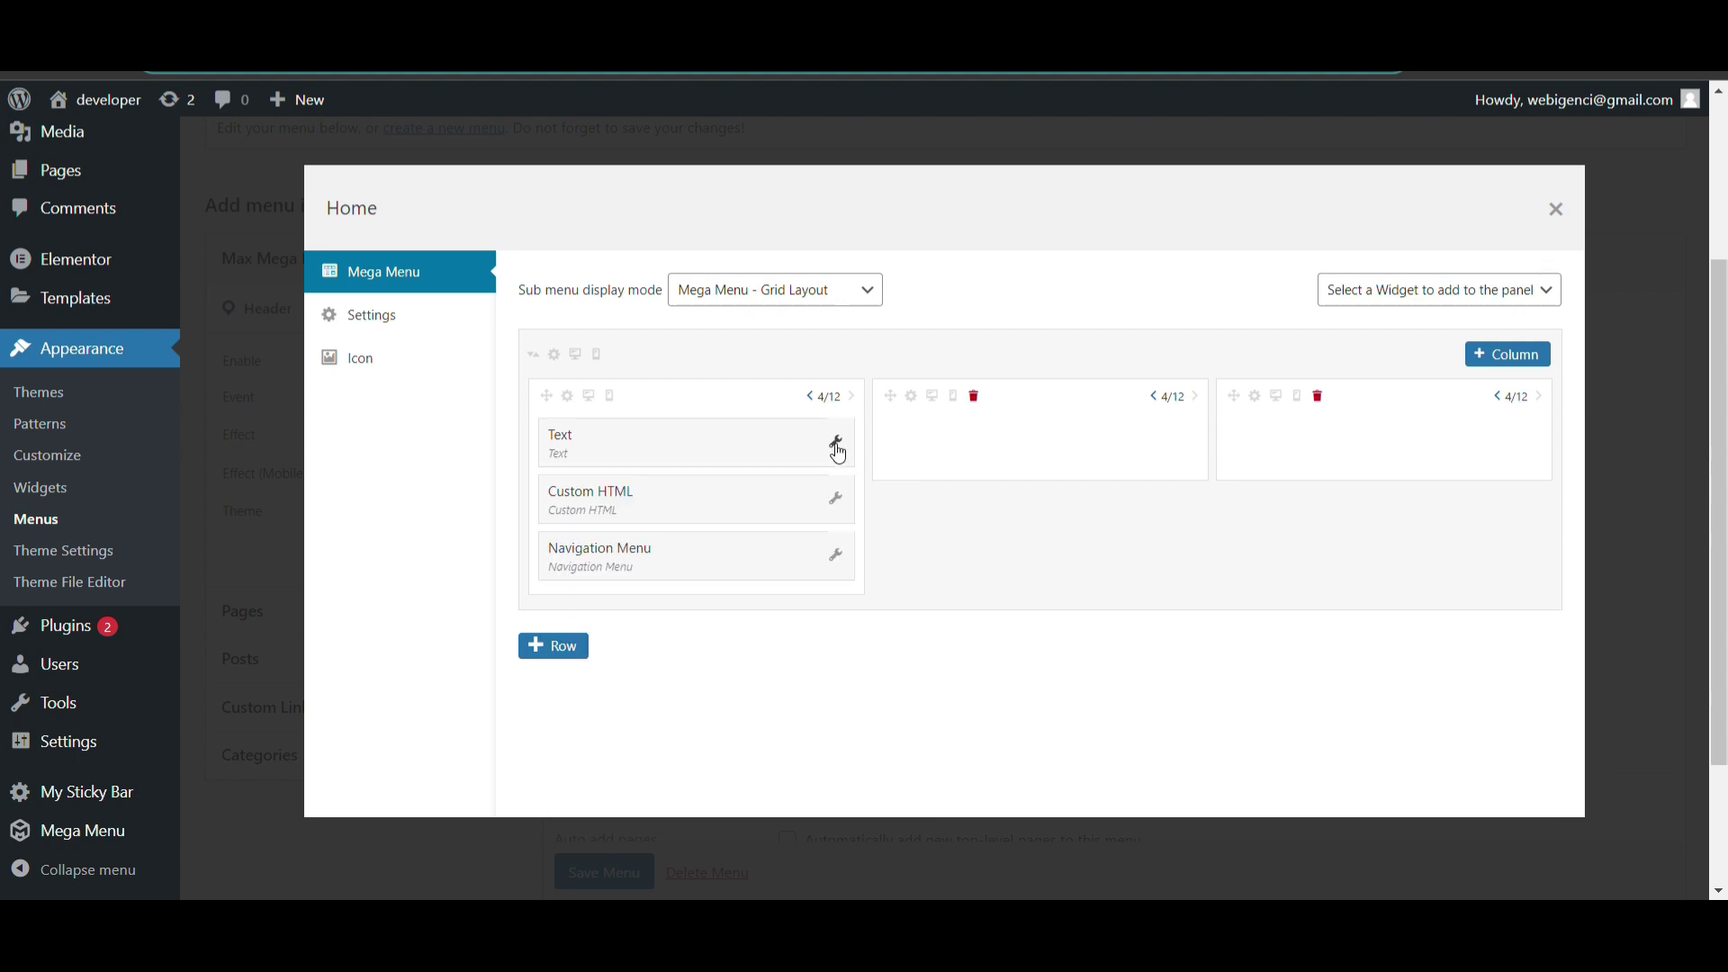
Step: Copy the first column's Text widget title "Sub Menu1" into its content, make it bold, and collapse the widget
{"action": "left_click", "coordinate": [836, 447]}
{"action": "triple_click", "coordinate": [694, 522]}
{"action": "key", "text": "ctrl+c"}
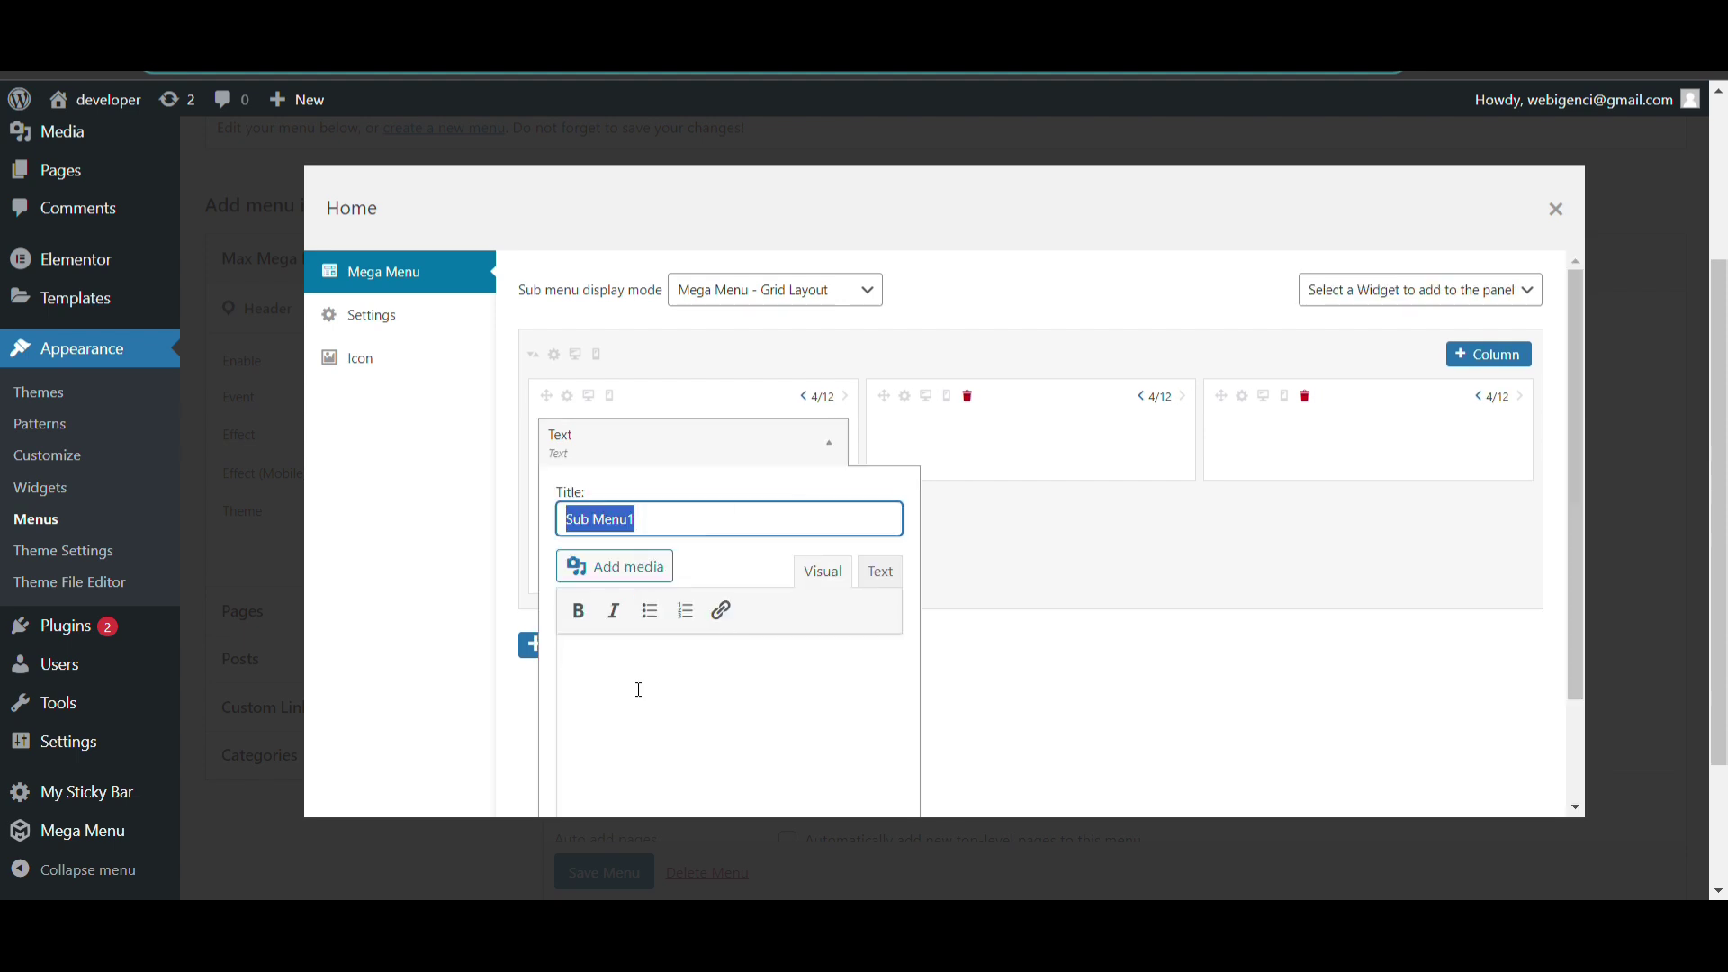
{"action": "left_click", "coordinate": [639, 689]}
{"action": "key", "text": "ctrl+v"}
{"action": "key", "text": "ctrl+a"}
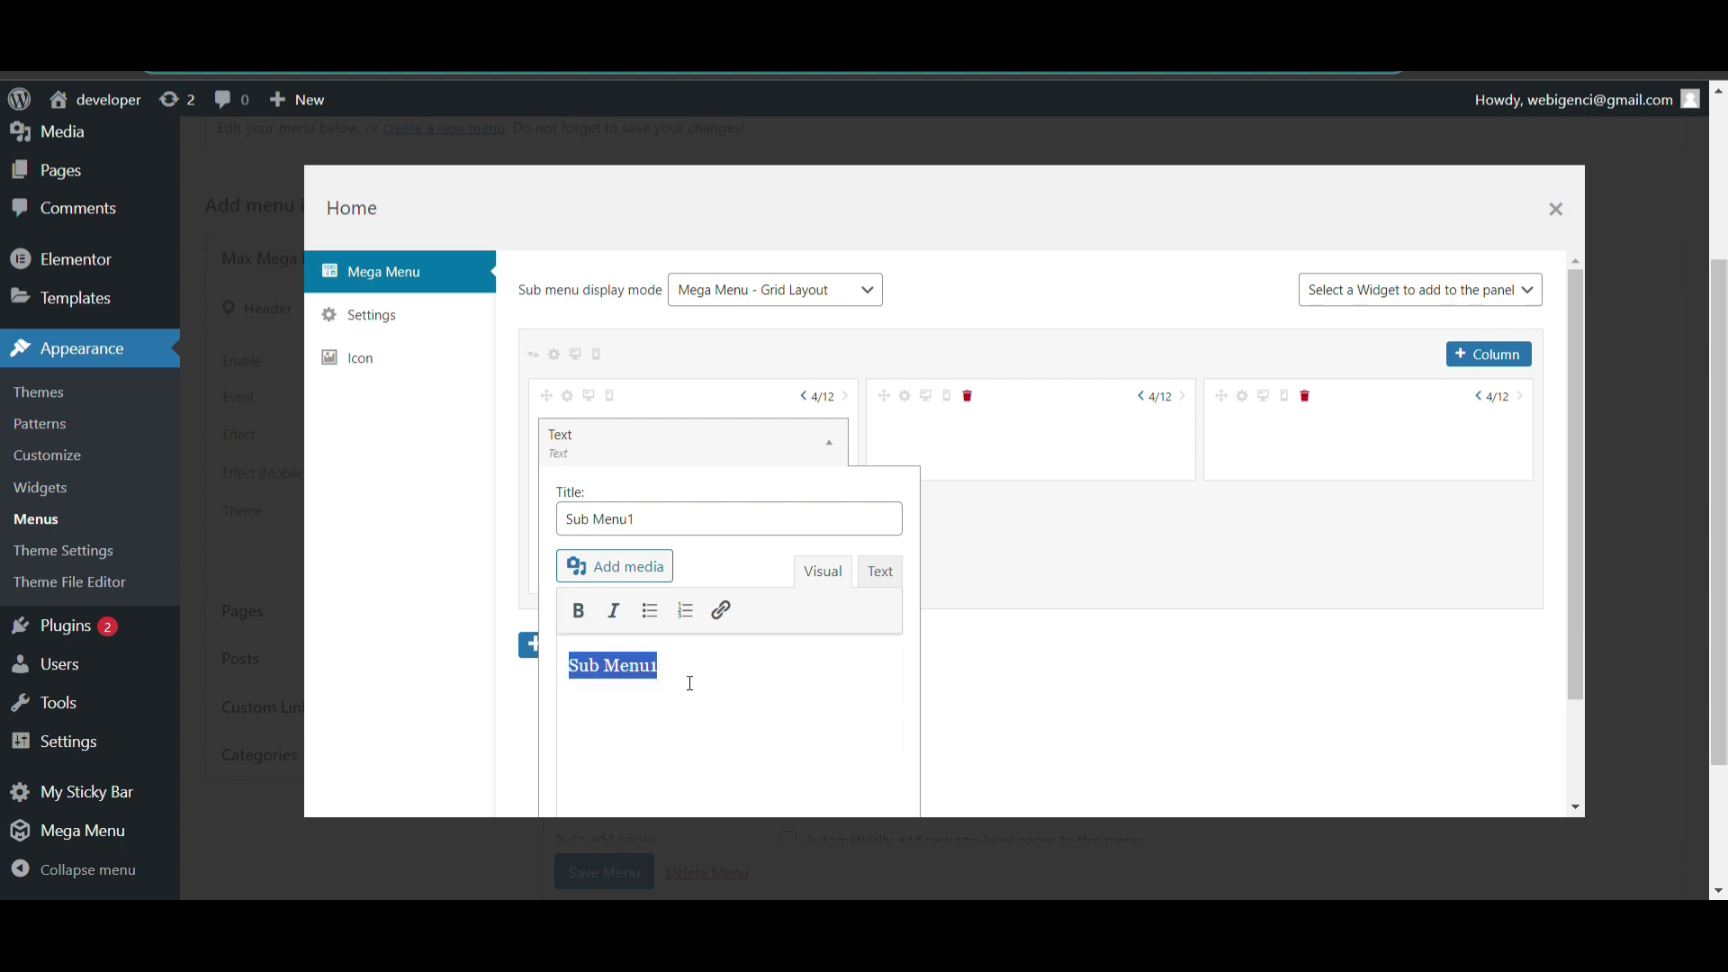
{"action": "left_click", "coordinate": [579, 611]}
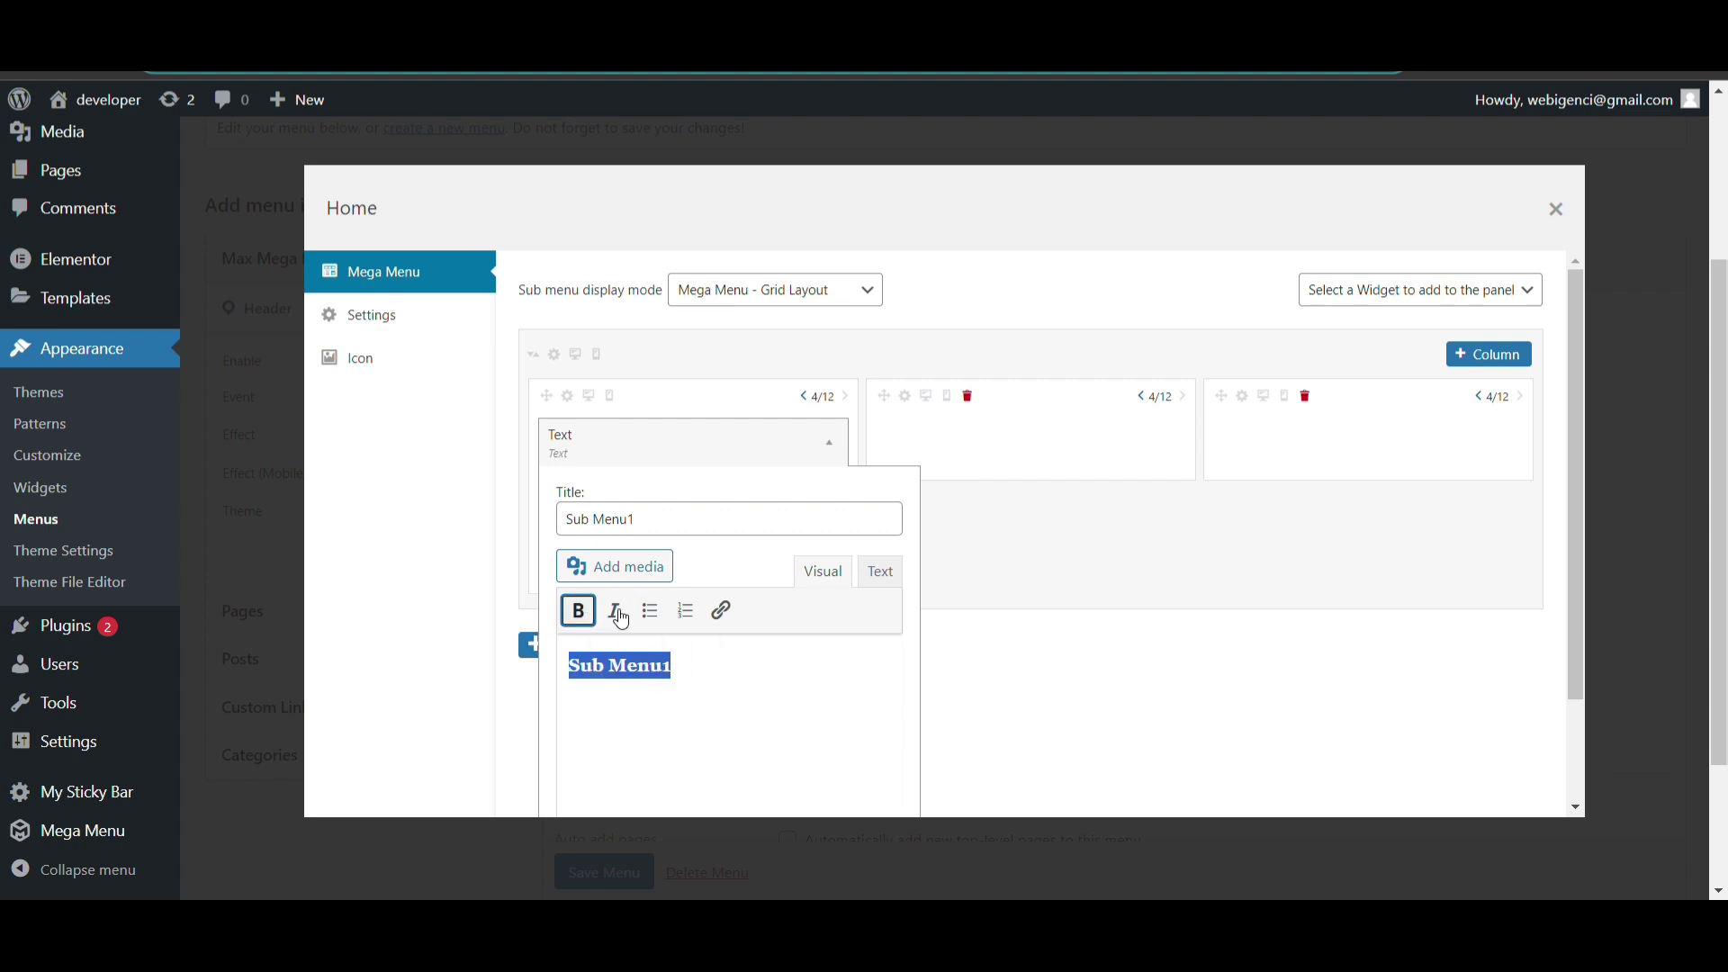
{"action": "left_click", "coordinate": [830, 442]}
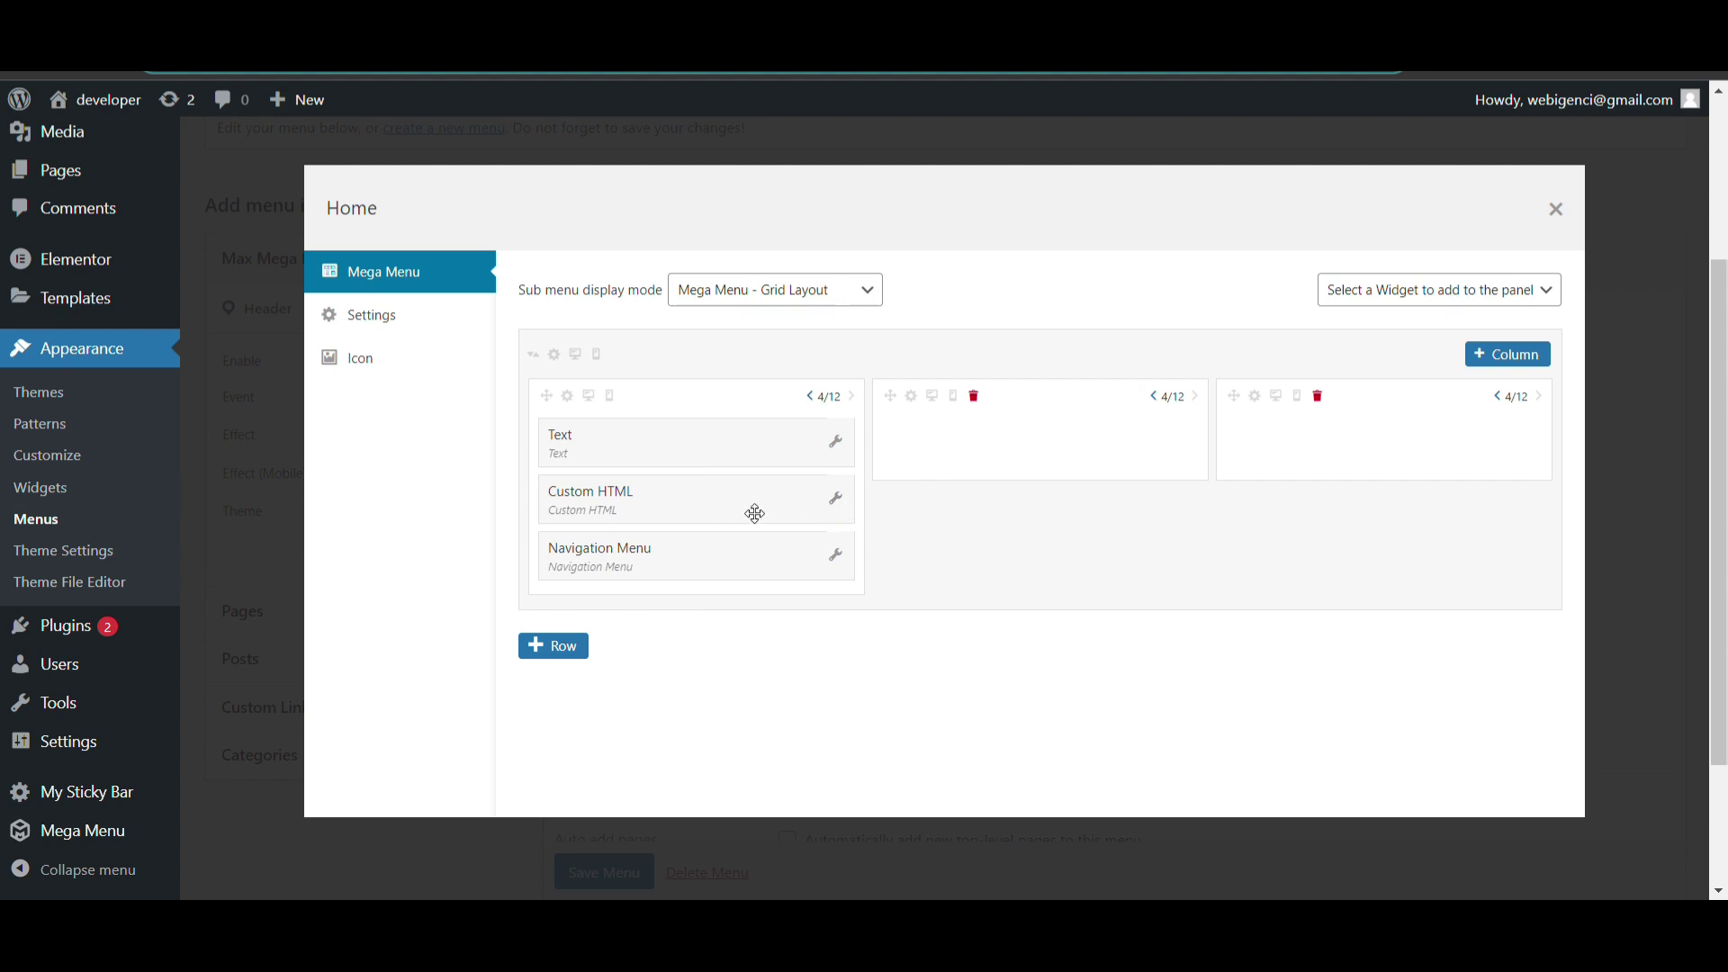
Step: Delete the Custom HTML widget from the first column
{"action": "left_click", "coordinate": [836, 500]}
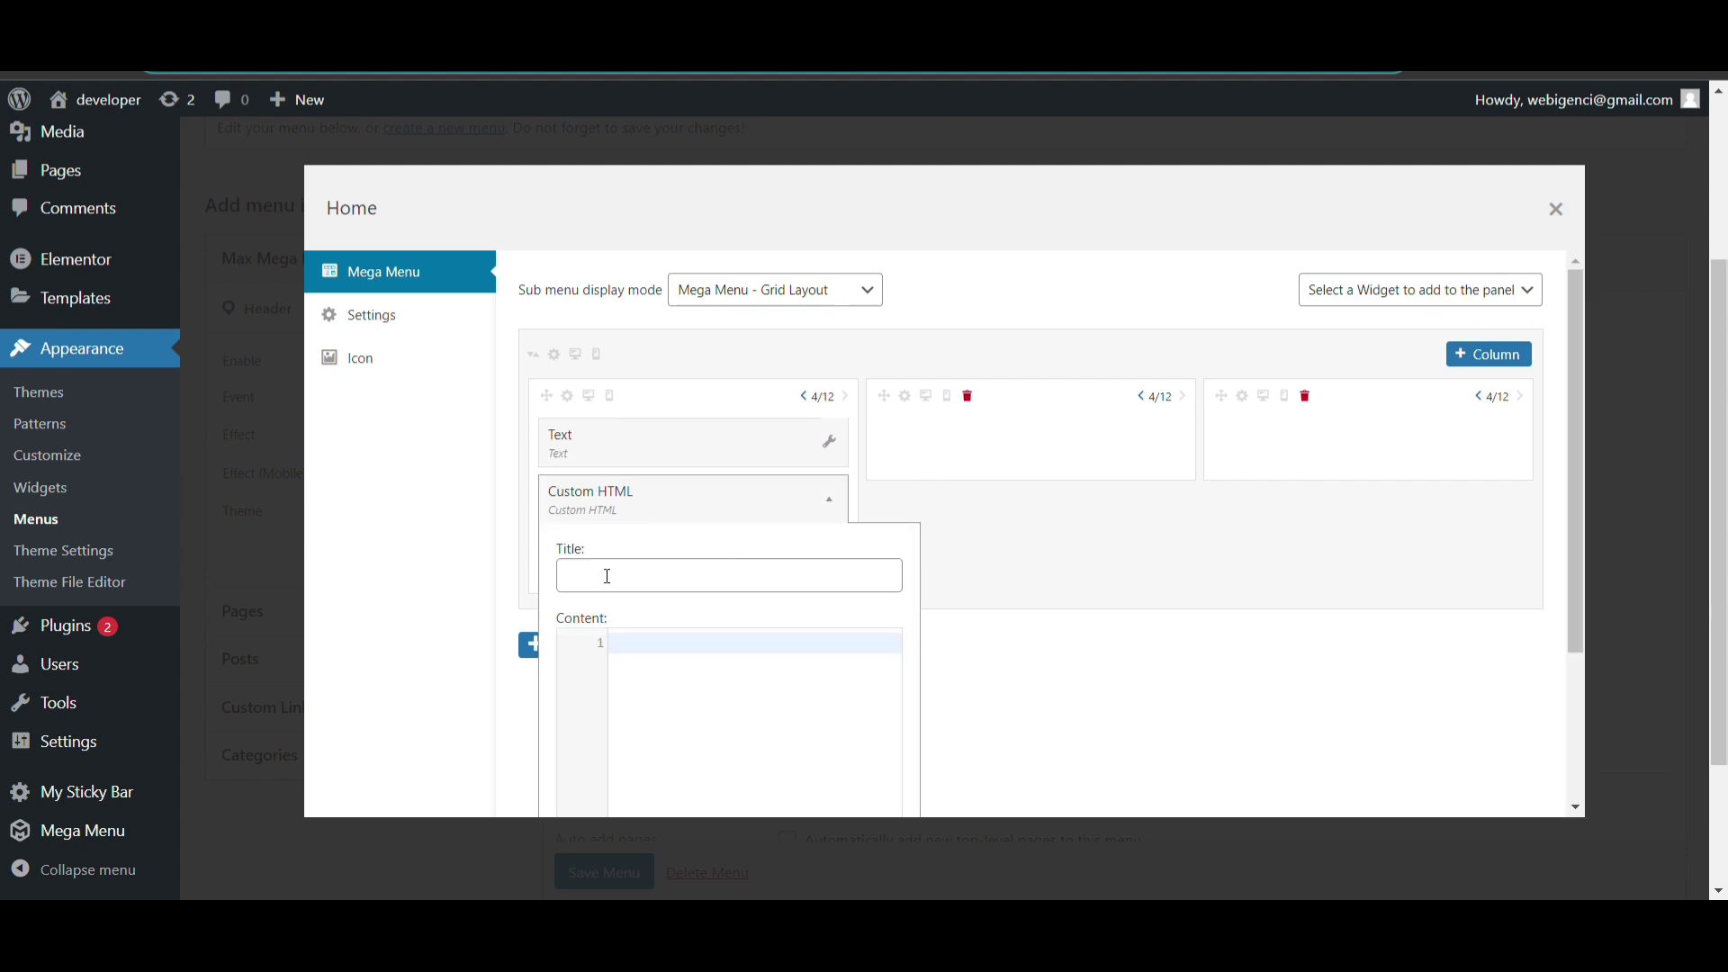
{"action": "scroll", "coordinate": [604, 571], "scroll_direction": "down", "scroll_amount": 3}
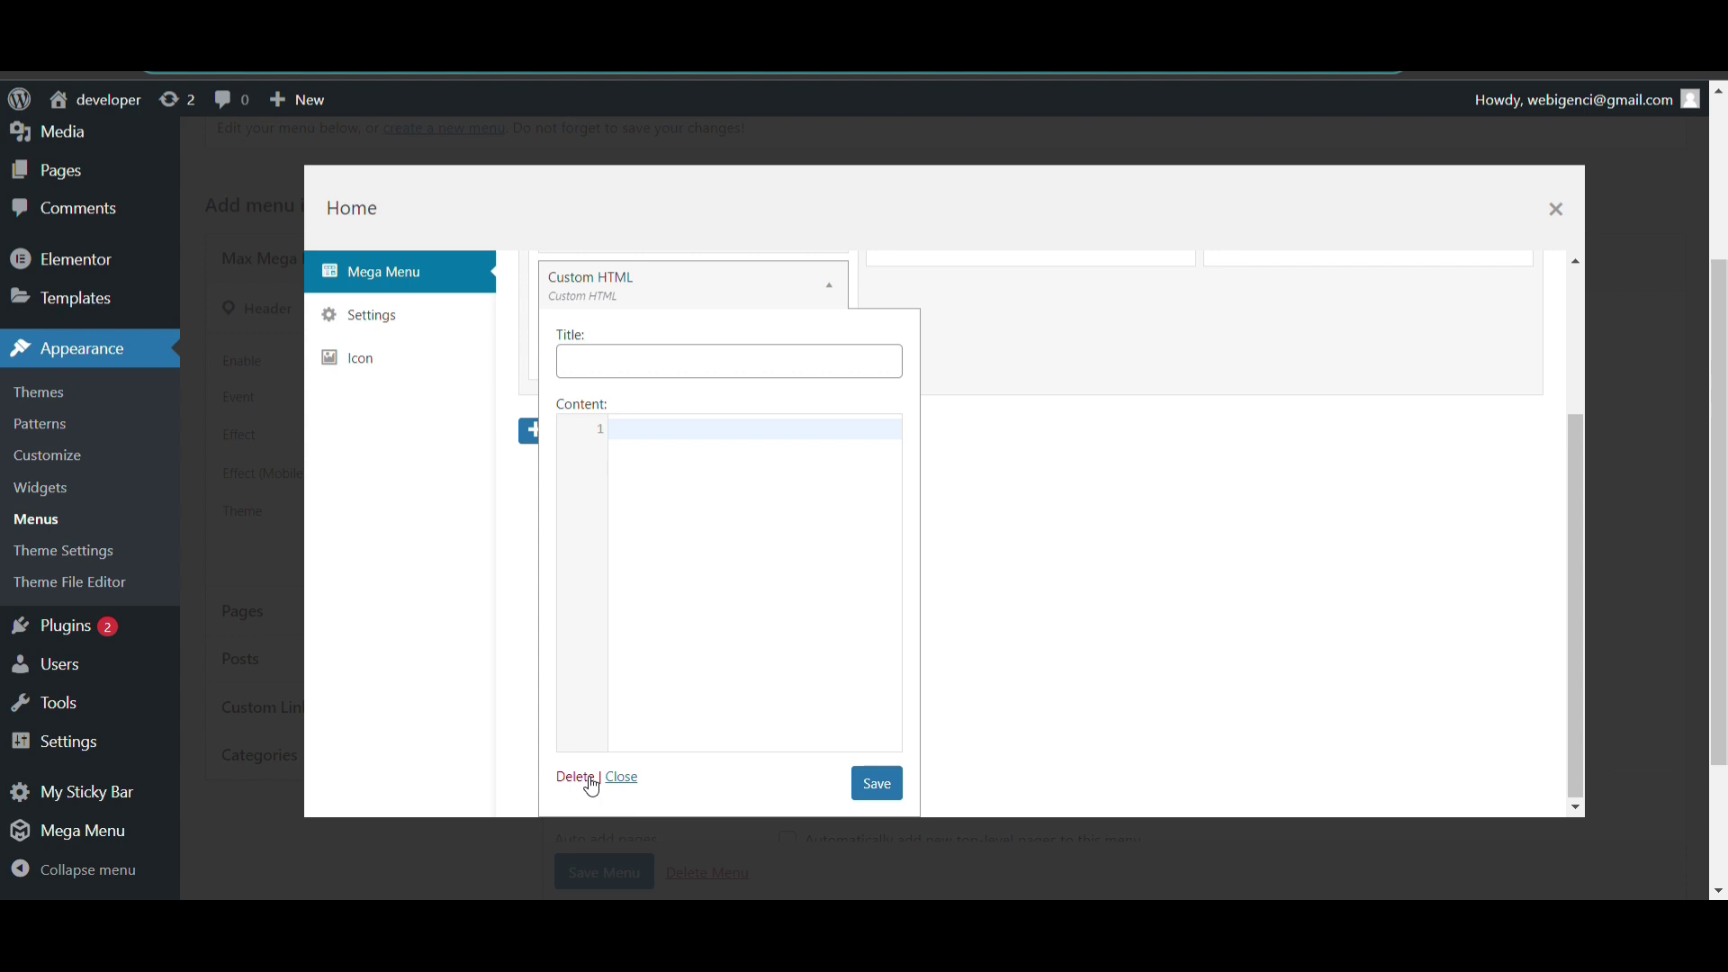
{"action": "left_click", "coordinate": [583, 779]}
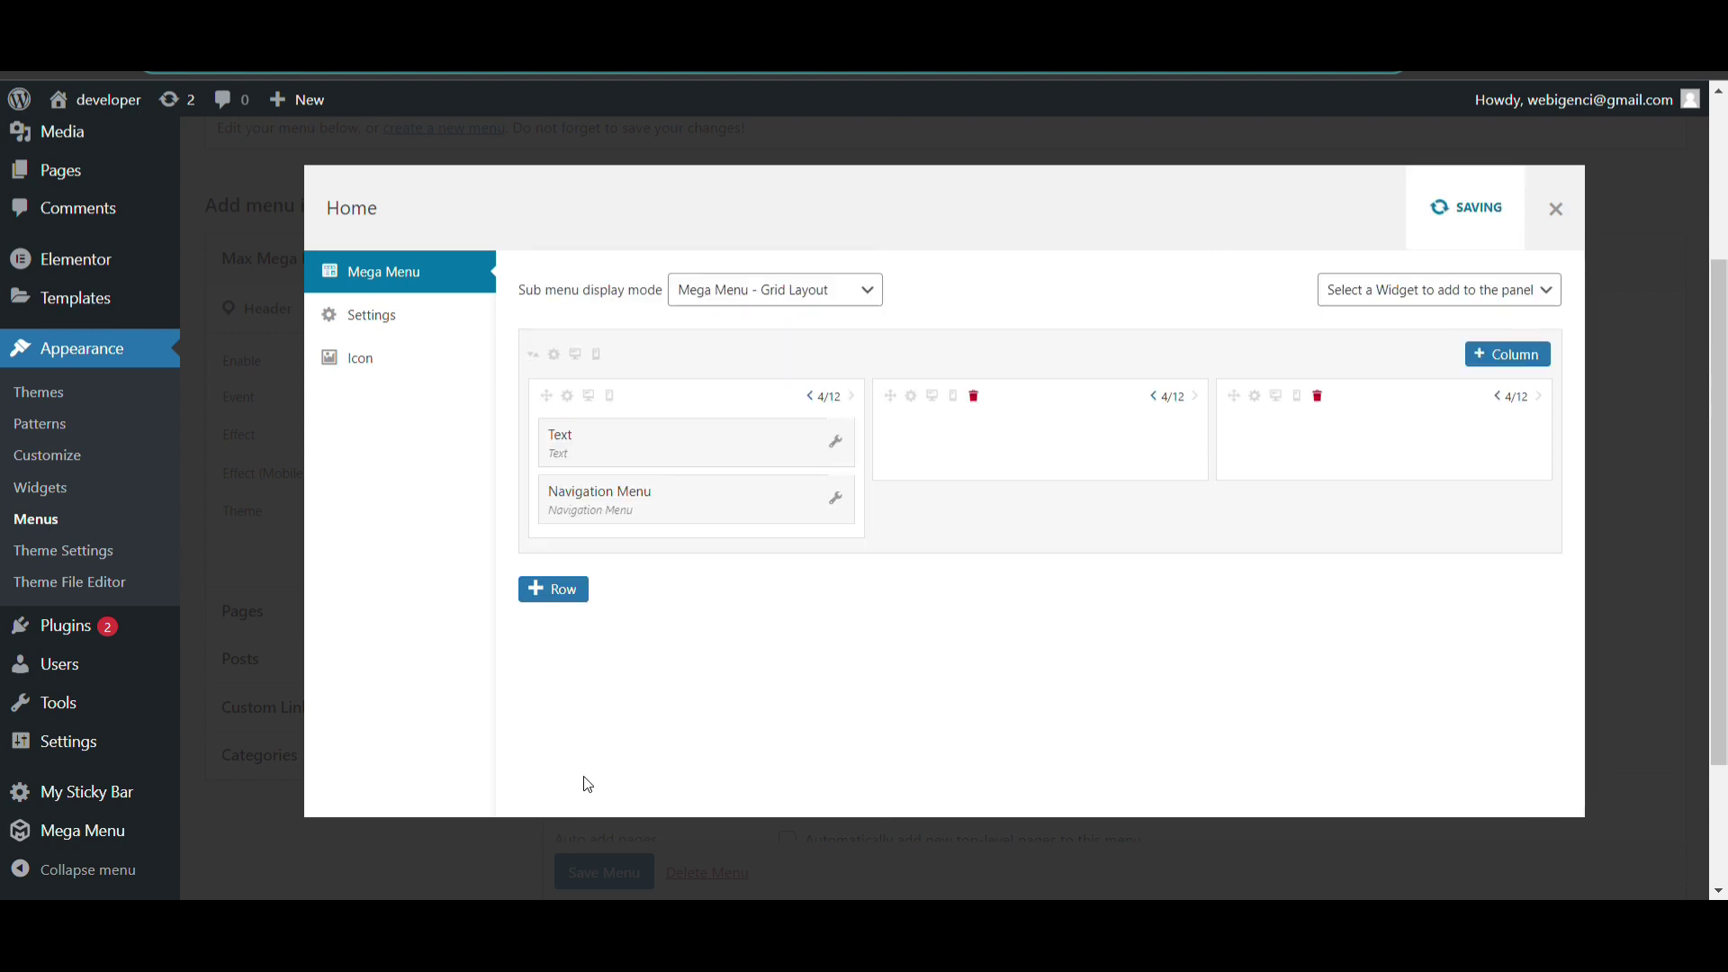
Step: Set the first column's Navigation Menu widget to show the Primary Menu
{"action": "left_click", "coordinate": [837, 501]}
{"action": "left_click", "coordinate": [680, 689]}
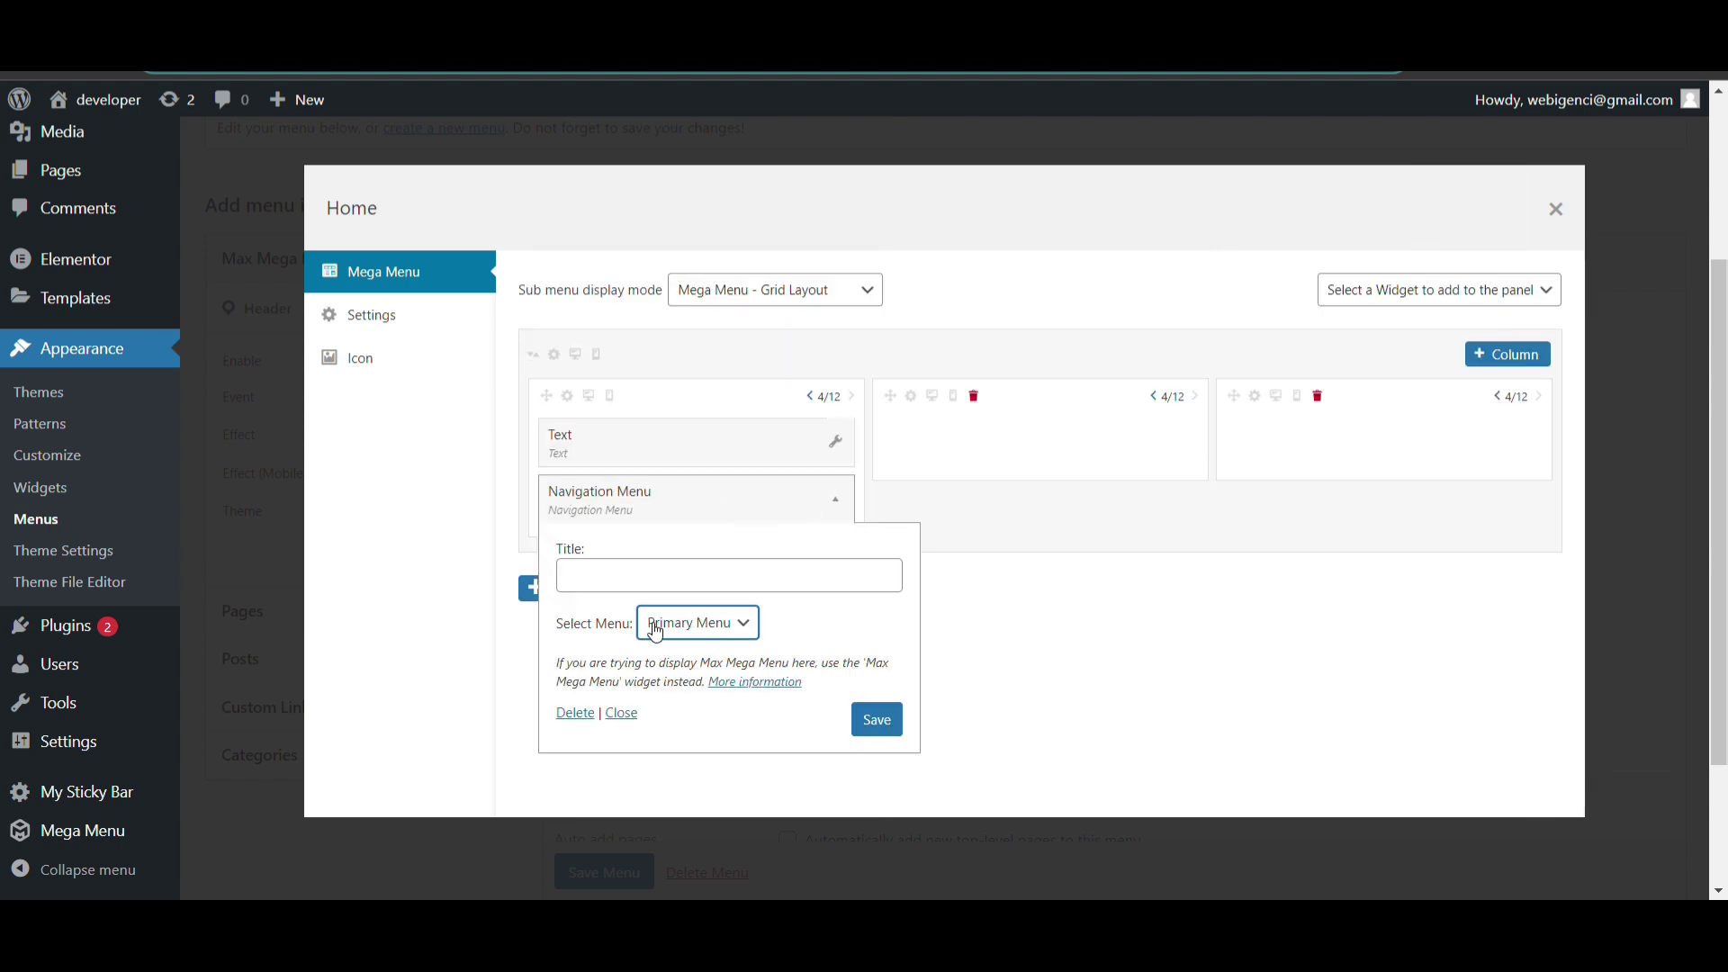
{"action": "left_click", "coordinate": [846, 445]}
{"action": "left_click", "coordinate": [834, 445]}
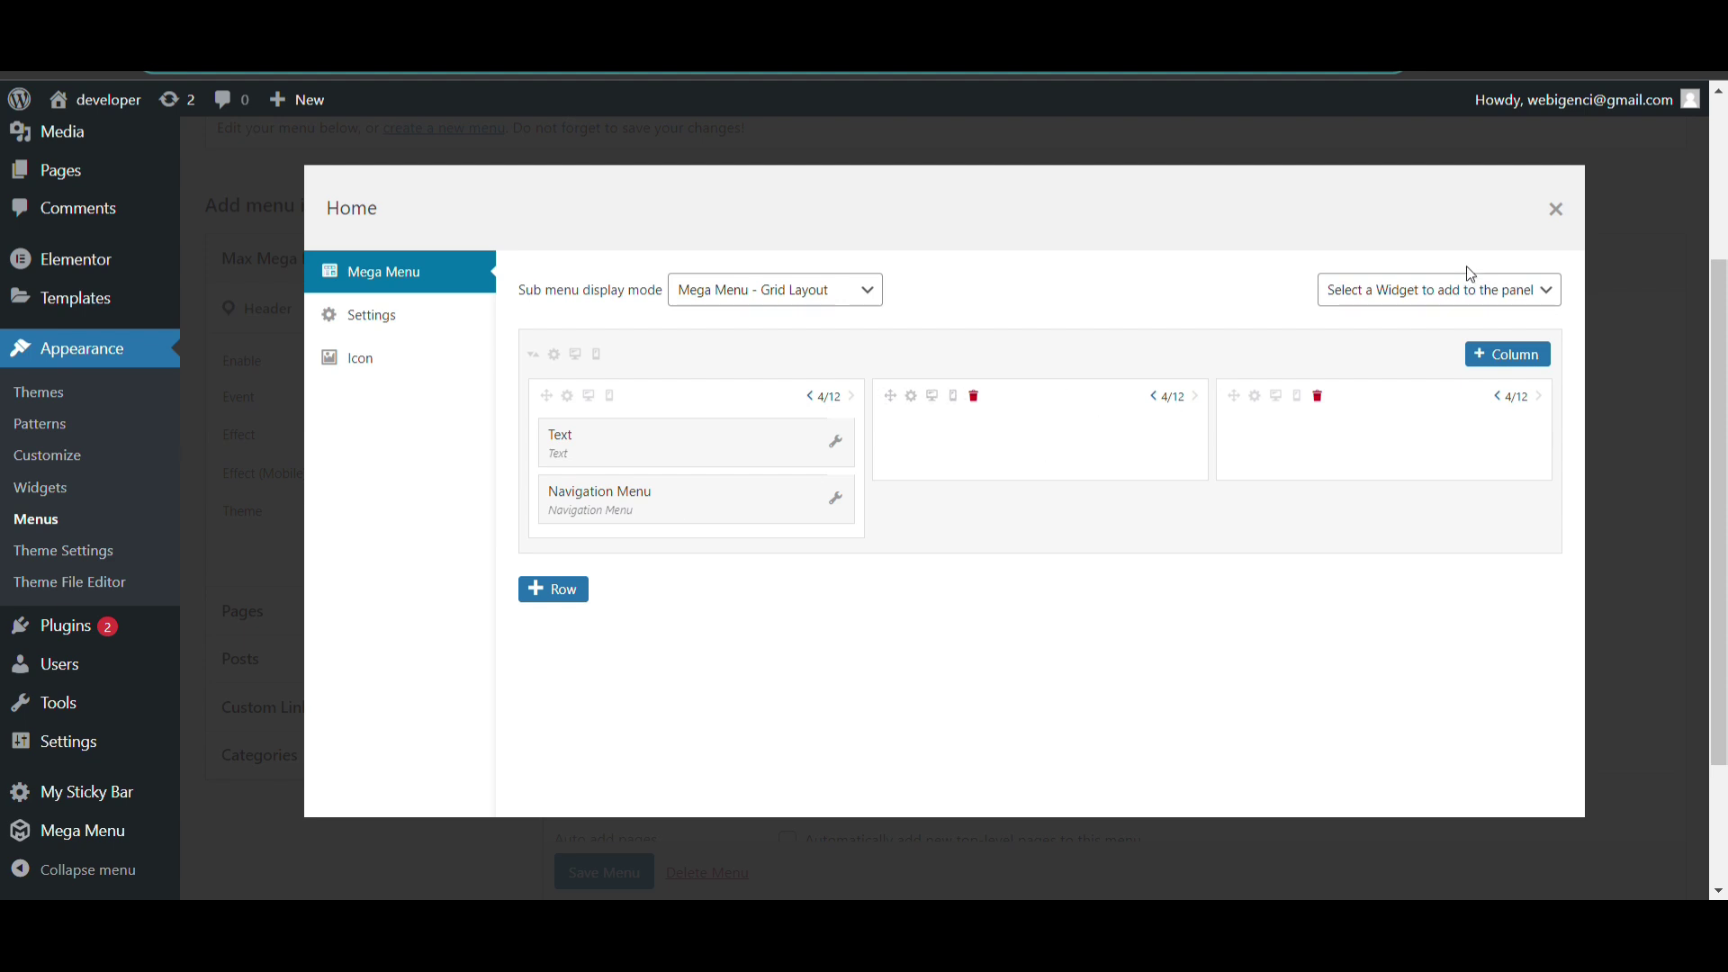
Step: Add another Text widget in the second column and title it "Sub Menu2"
{"action": "left_click", "coordinate": [1463, 290]}
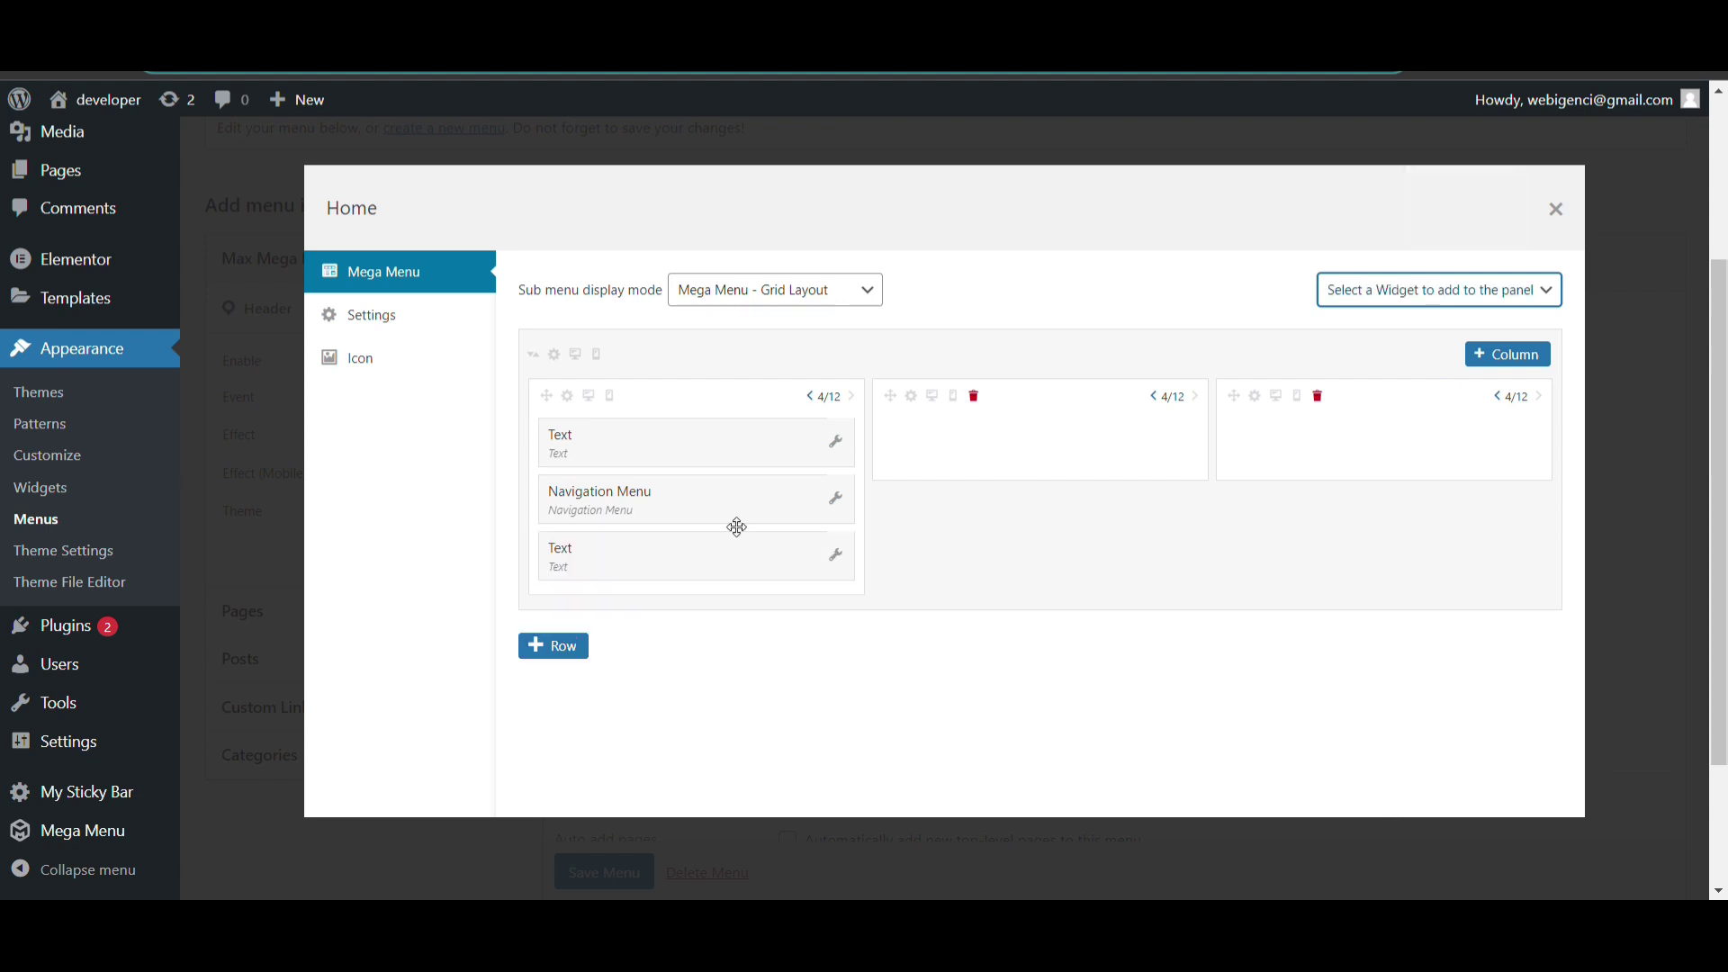
{"action": "left_click_drag", "start_coordinate": [668, 567], "coordinate": [1037, 440]}
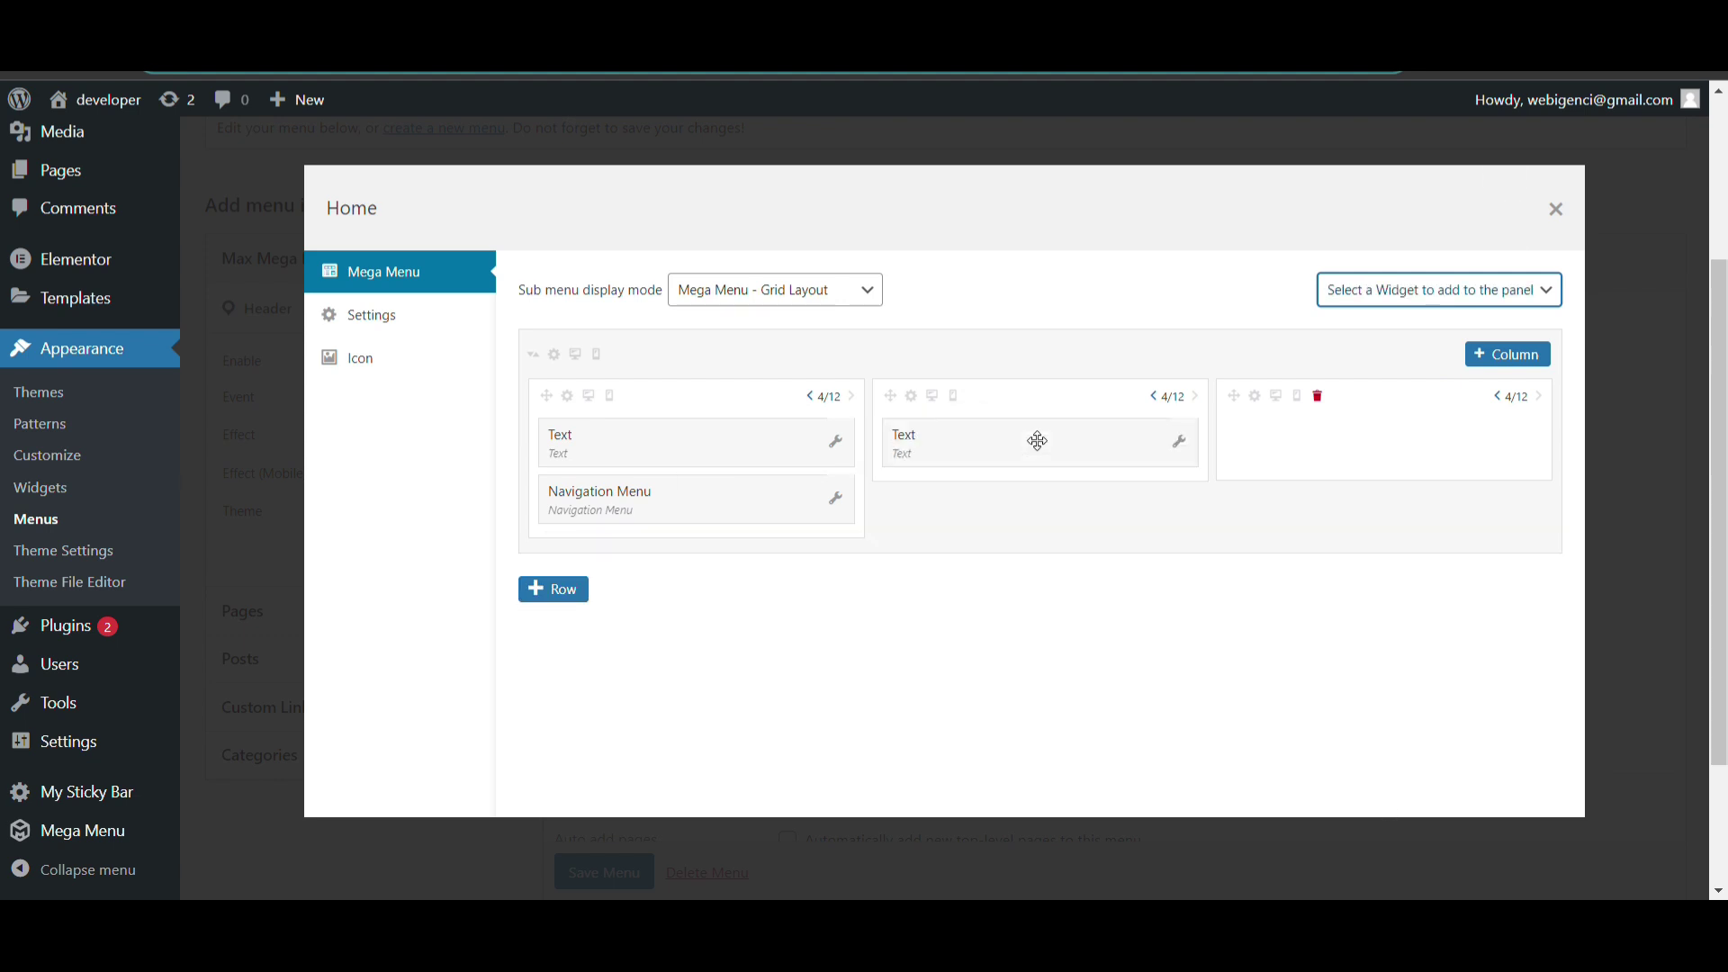
{"action": "left_click", "coordinate": [1178, 444]}
{"action": "left_click", "coordinate": [1001, 535]}
{"action": "type", "text": "Sub Menu1"}
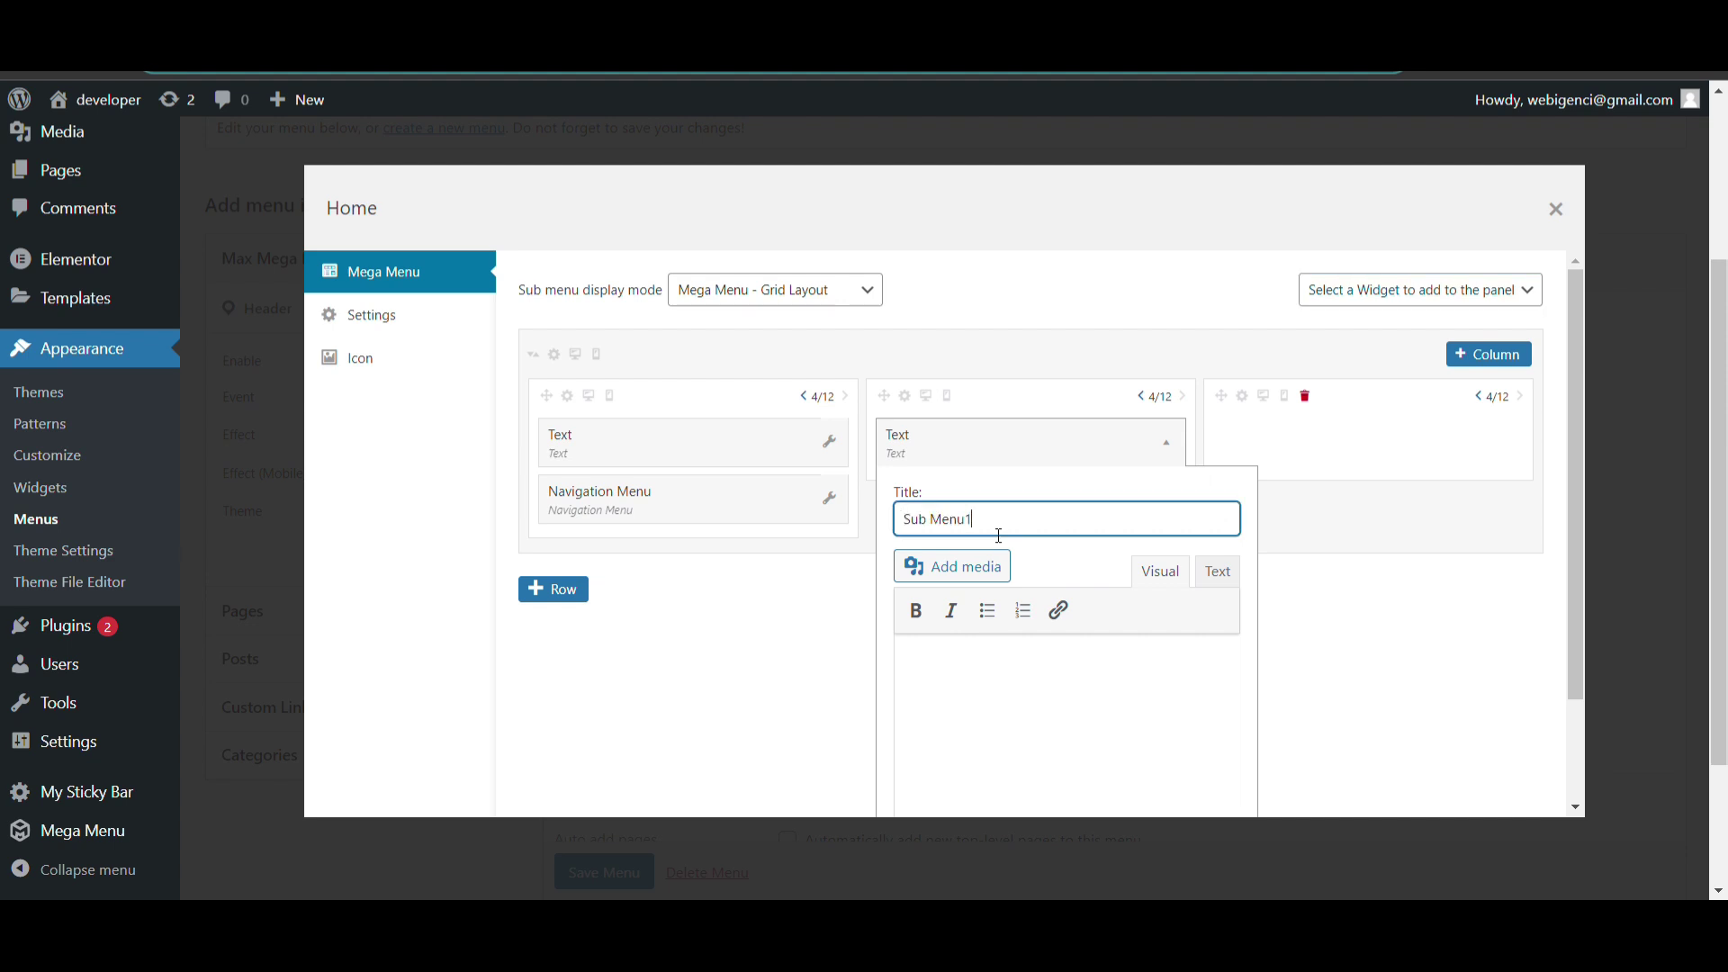
Step: Copy the title "Sub Menu2" into the second column's Text widget content, make it bold, and collapse the widget
{"action": "triple_click", "coordinate": [985, 529]}
{"action": "key", "text": "ctrl+c"}
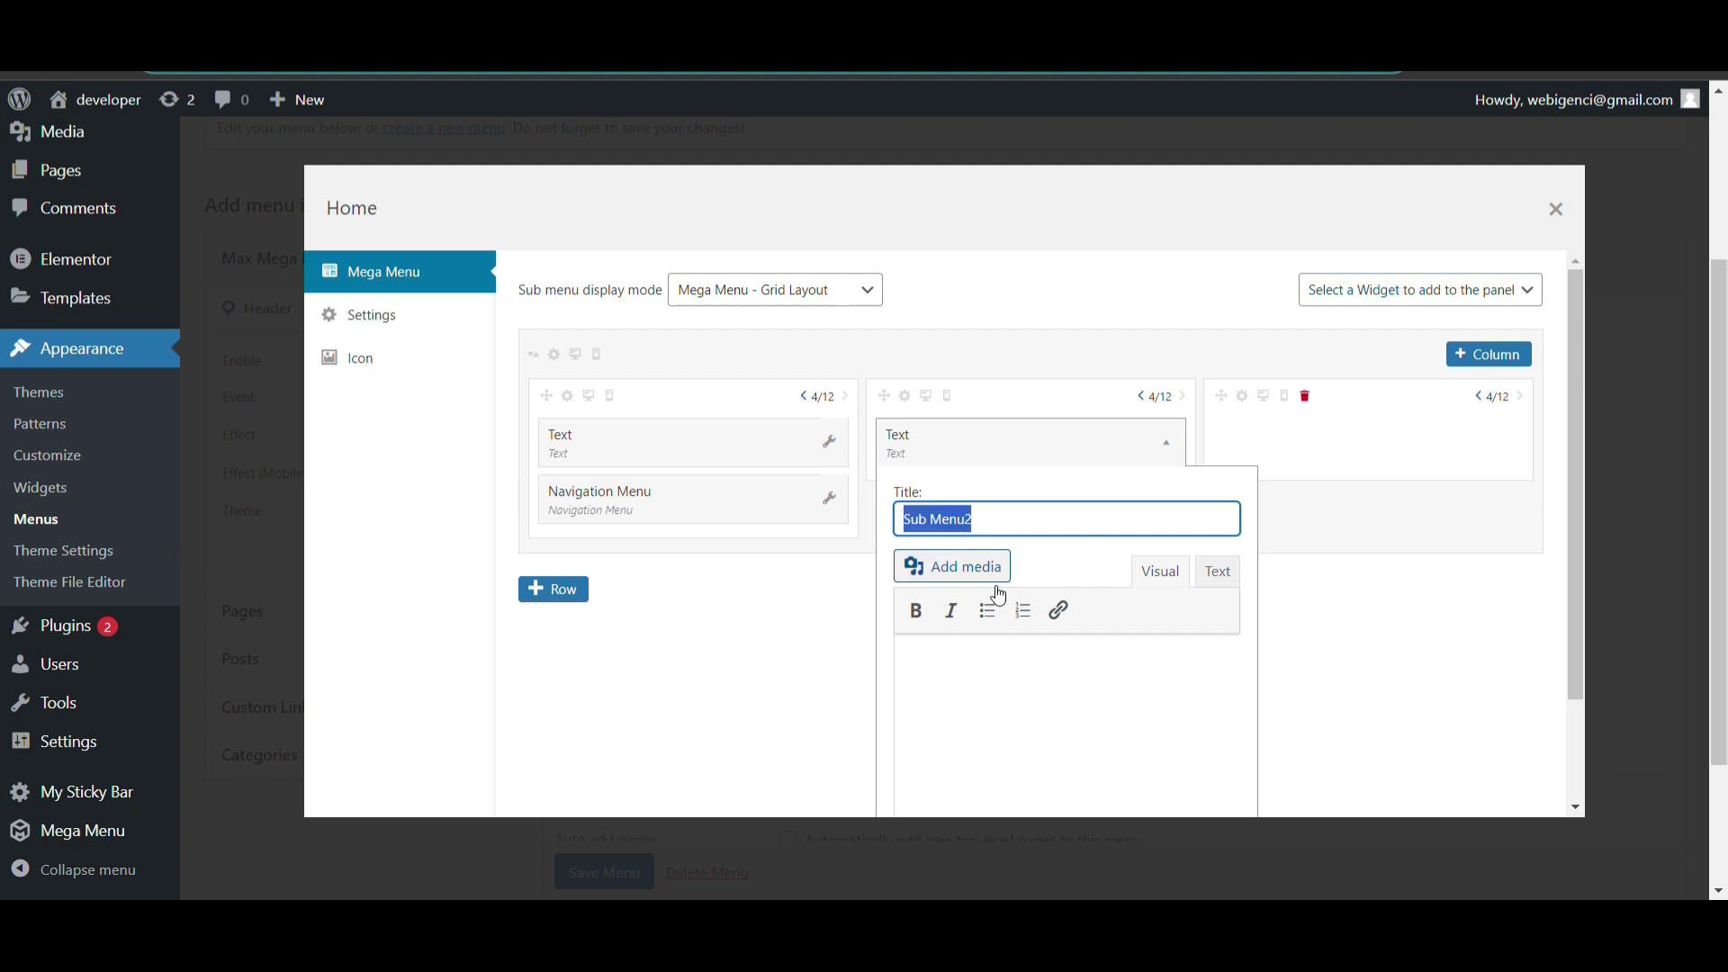
{"action": "left_click", "coordinate": [1012, 691]}
{"action": "key", "text": "ctrl+v"}
{"action": "key", "text": "ctrl+a"}
{"action": "left_click", "coordinate": [915, 611]}
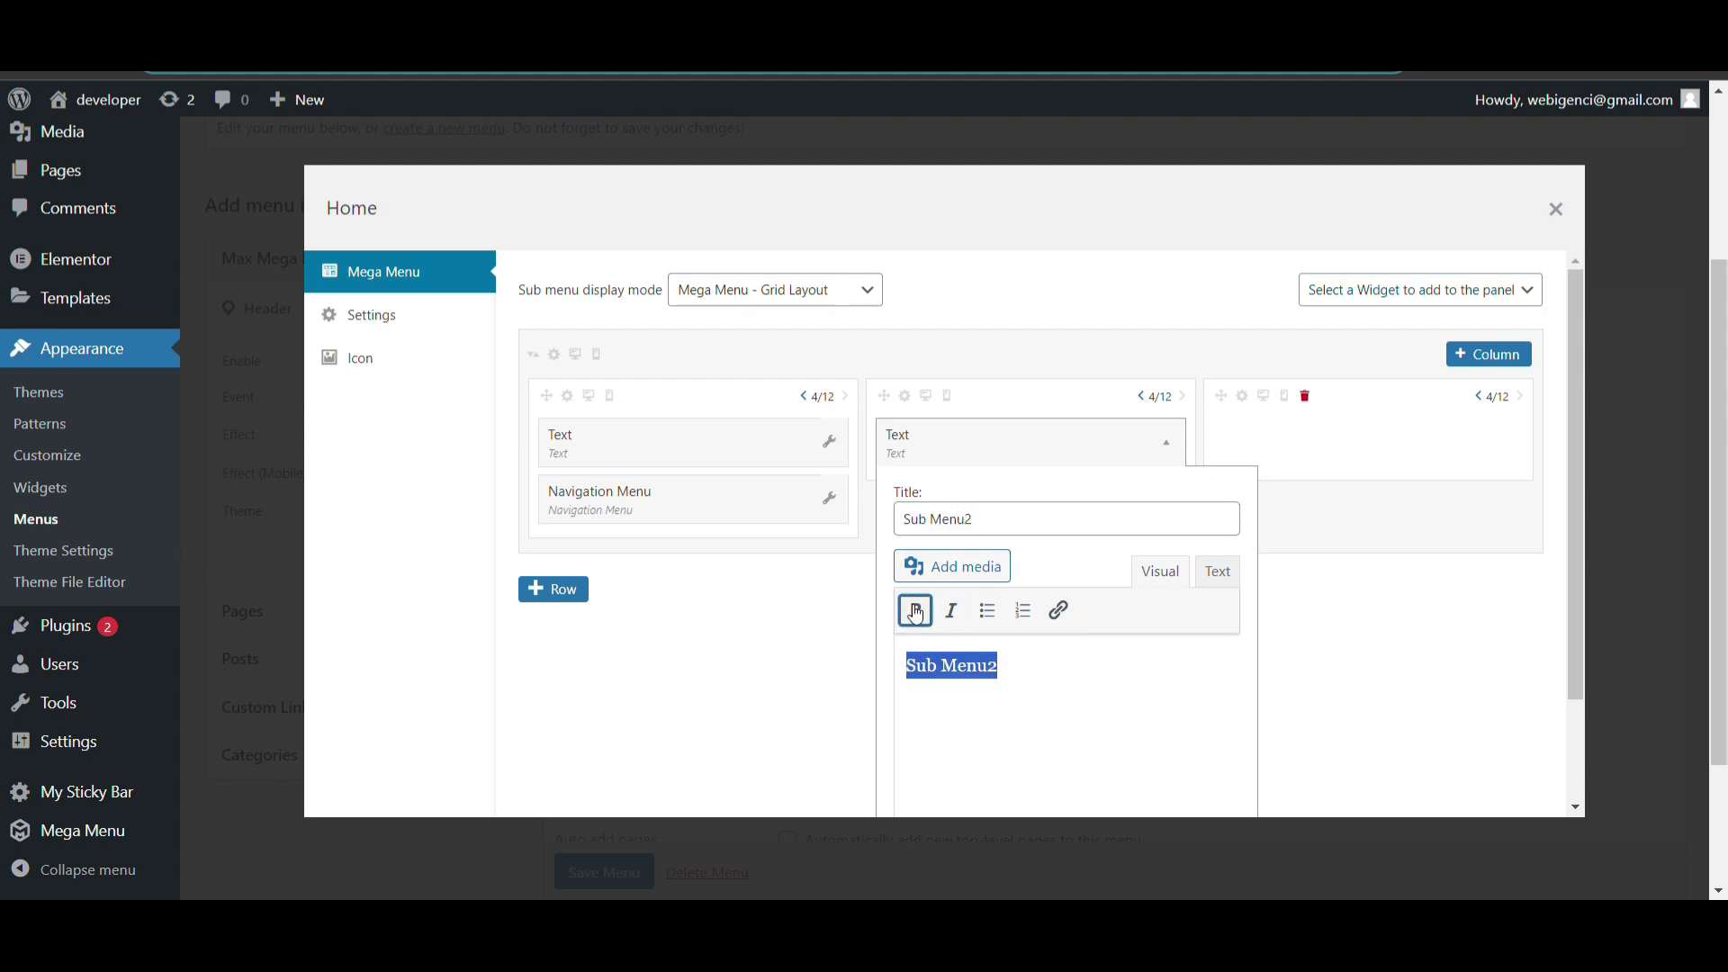
{"action": "left_click", "coordinate": [1170, 443]}
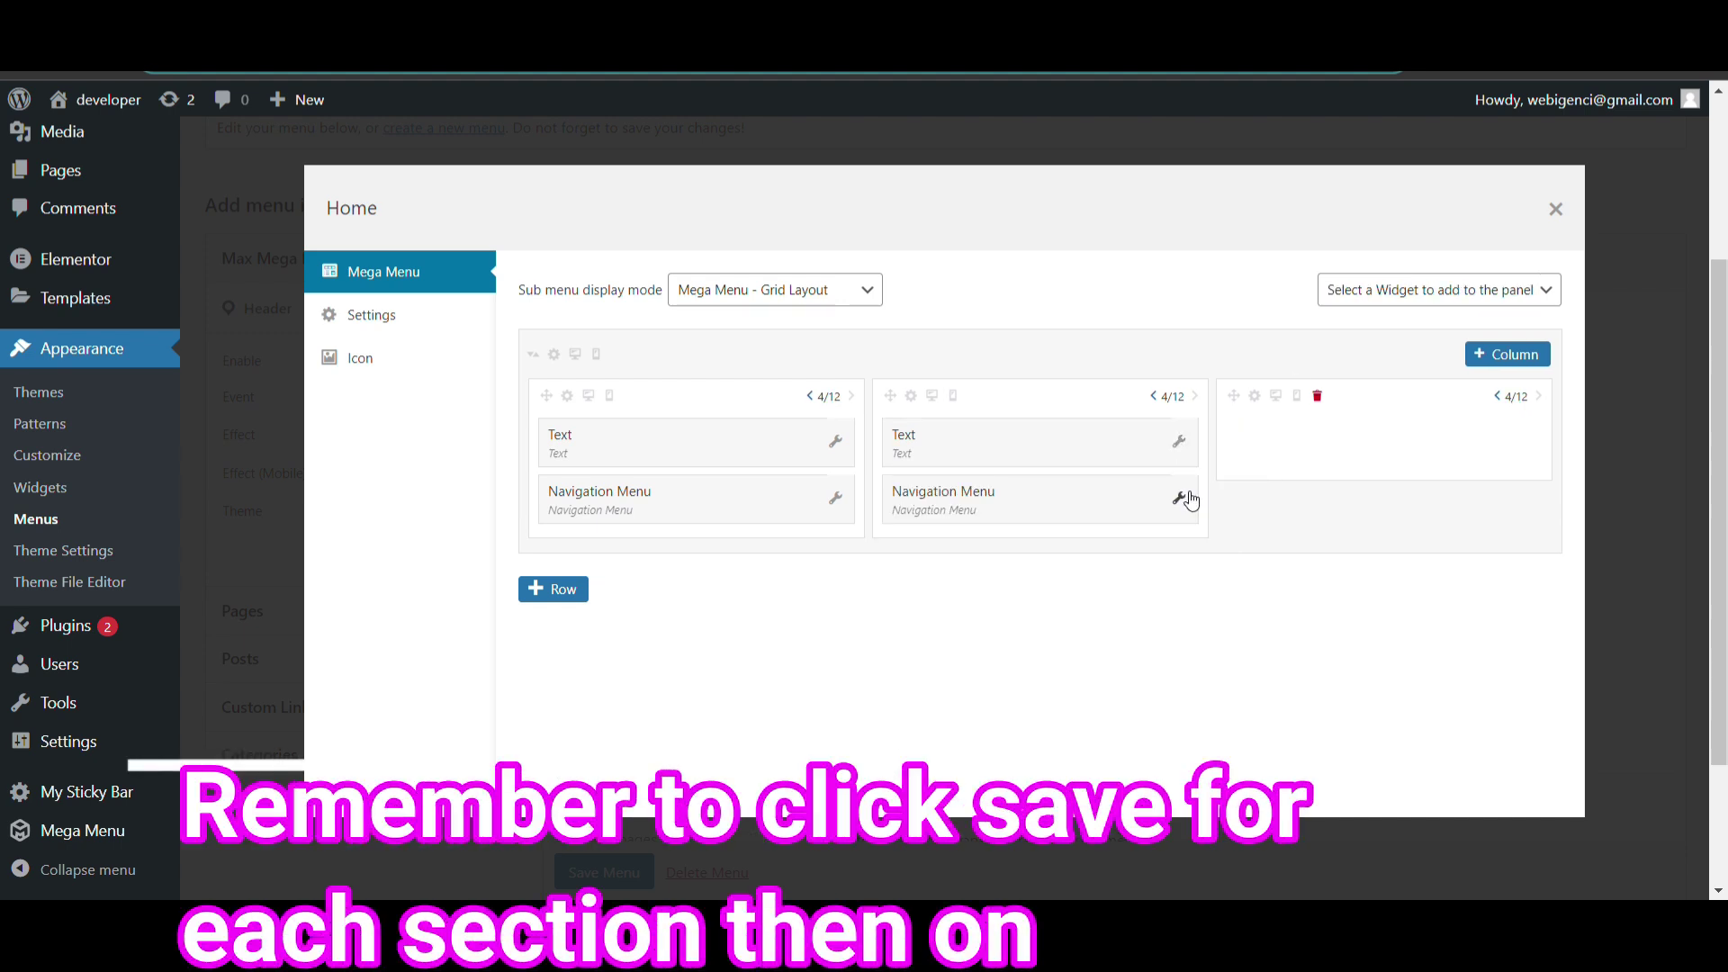
Step: Set the second column's Navigation Menu widget to Primary Menu and save it, then collapse its settings
{"action": "left_click", "coordinate": [1181, 498]}
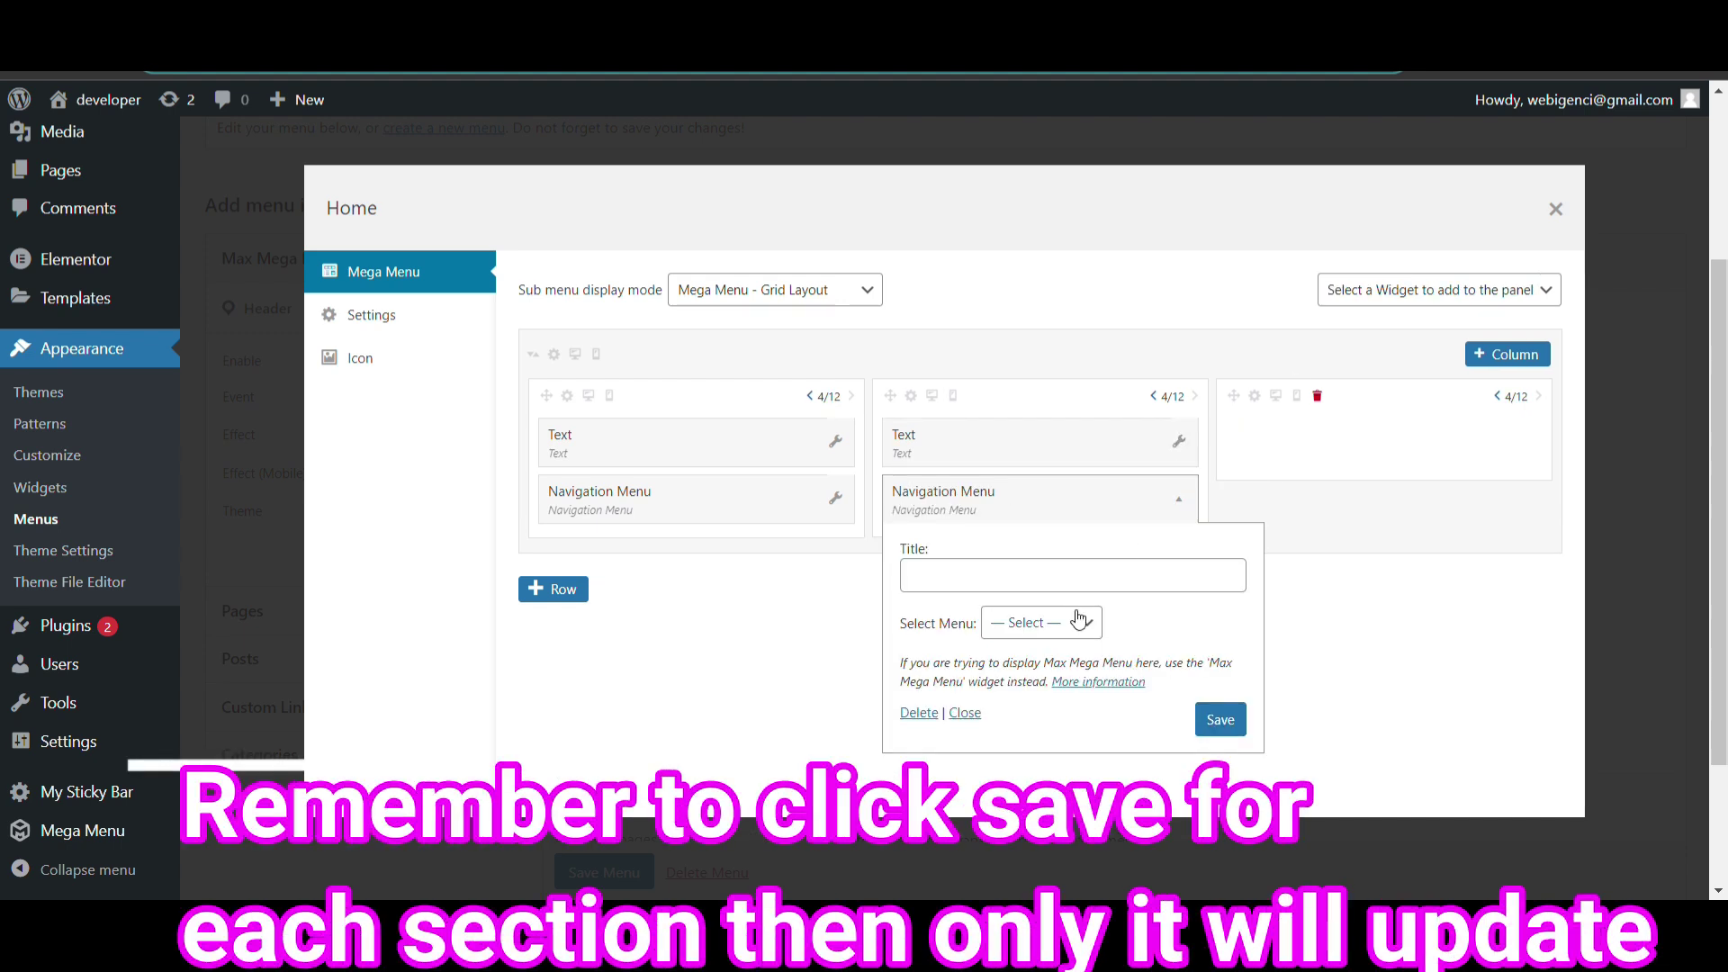
{"action": "left_click", "coordinate": [1030, 682]}
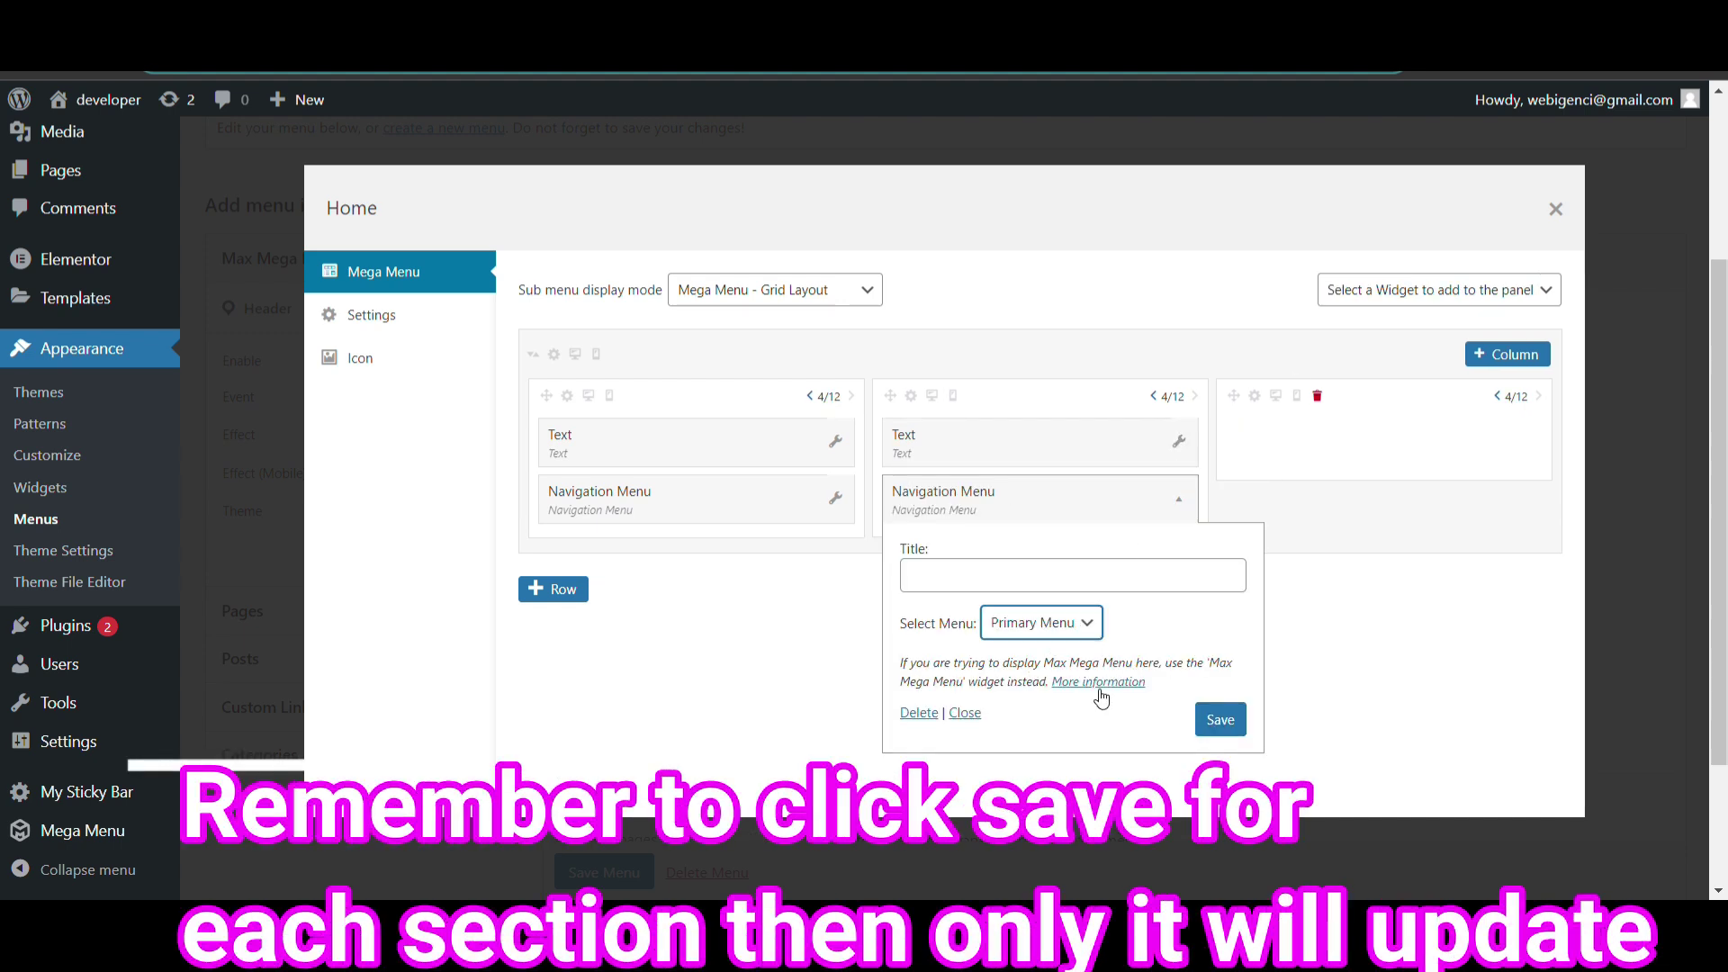
{"action": "left_click", "coordinate": [1237, 731]}
{"action": "left_click", "coordinate": [1237, 722]}
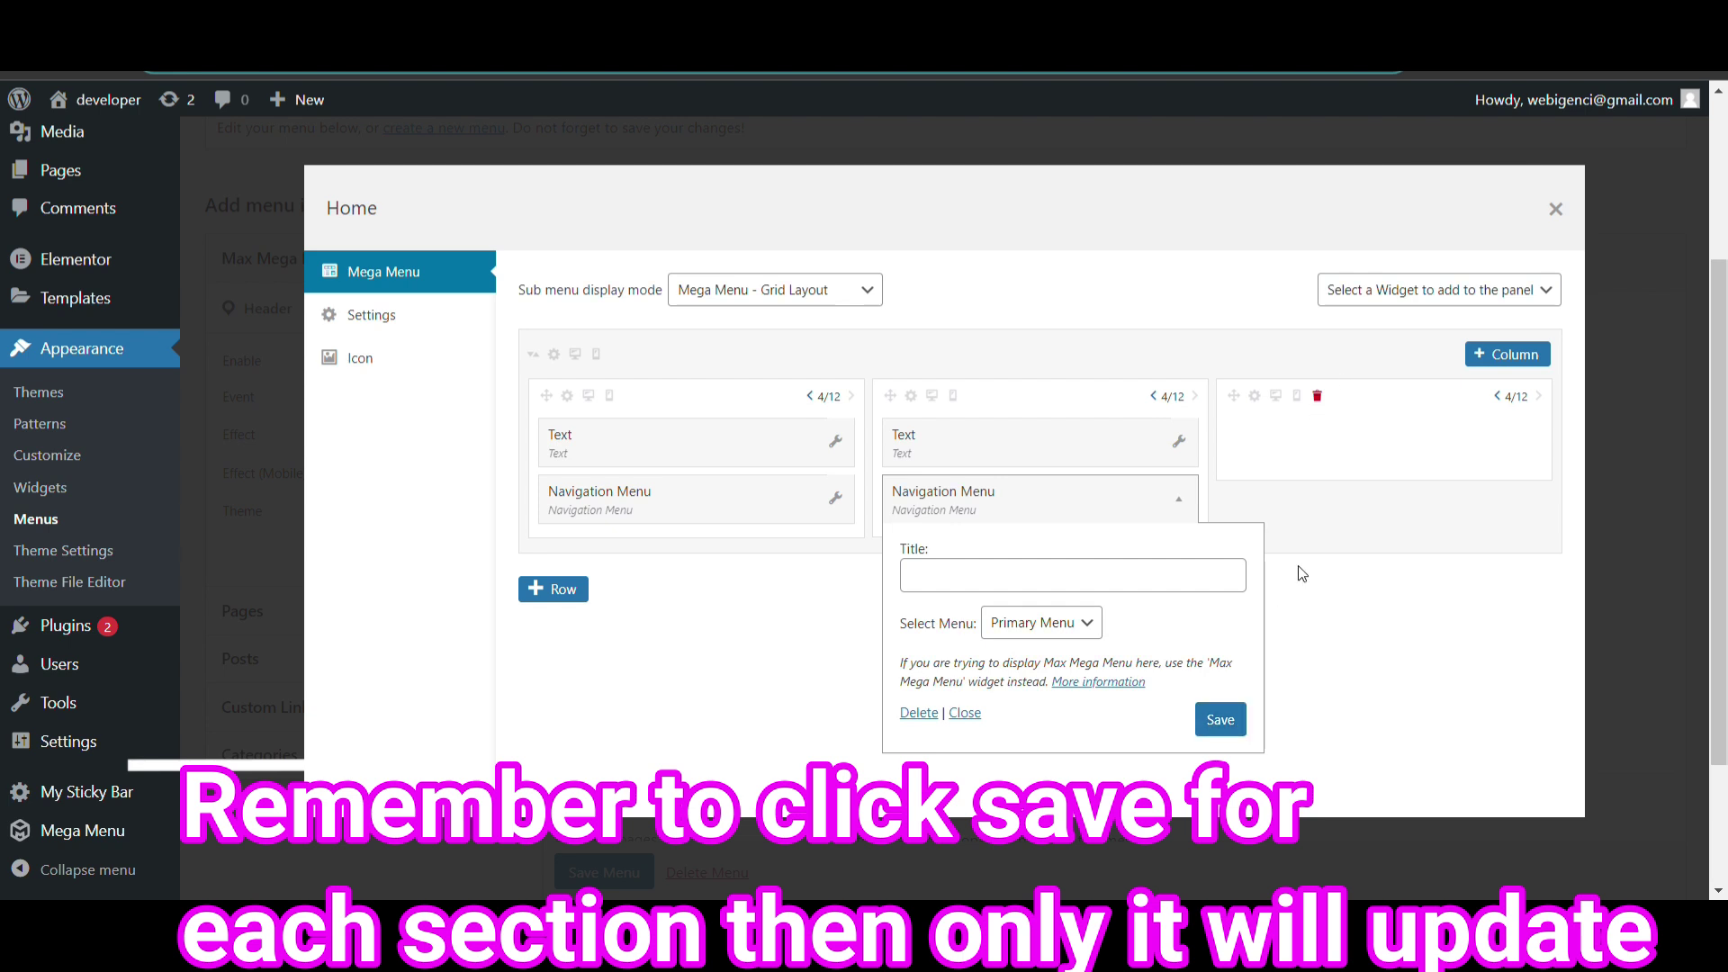
{"action": "left_click", "coordinate": [1256, 398]}
{"action": "left_click", "coordinate": [1257, 400]}
{"action": "left_click", "coordinate": [1220, 721]}
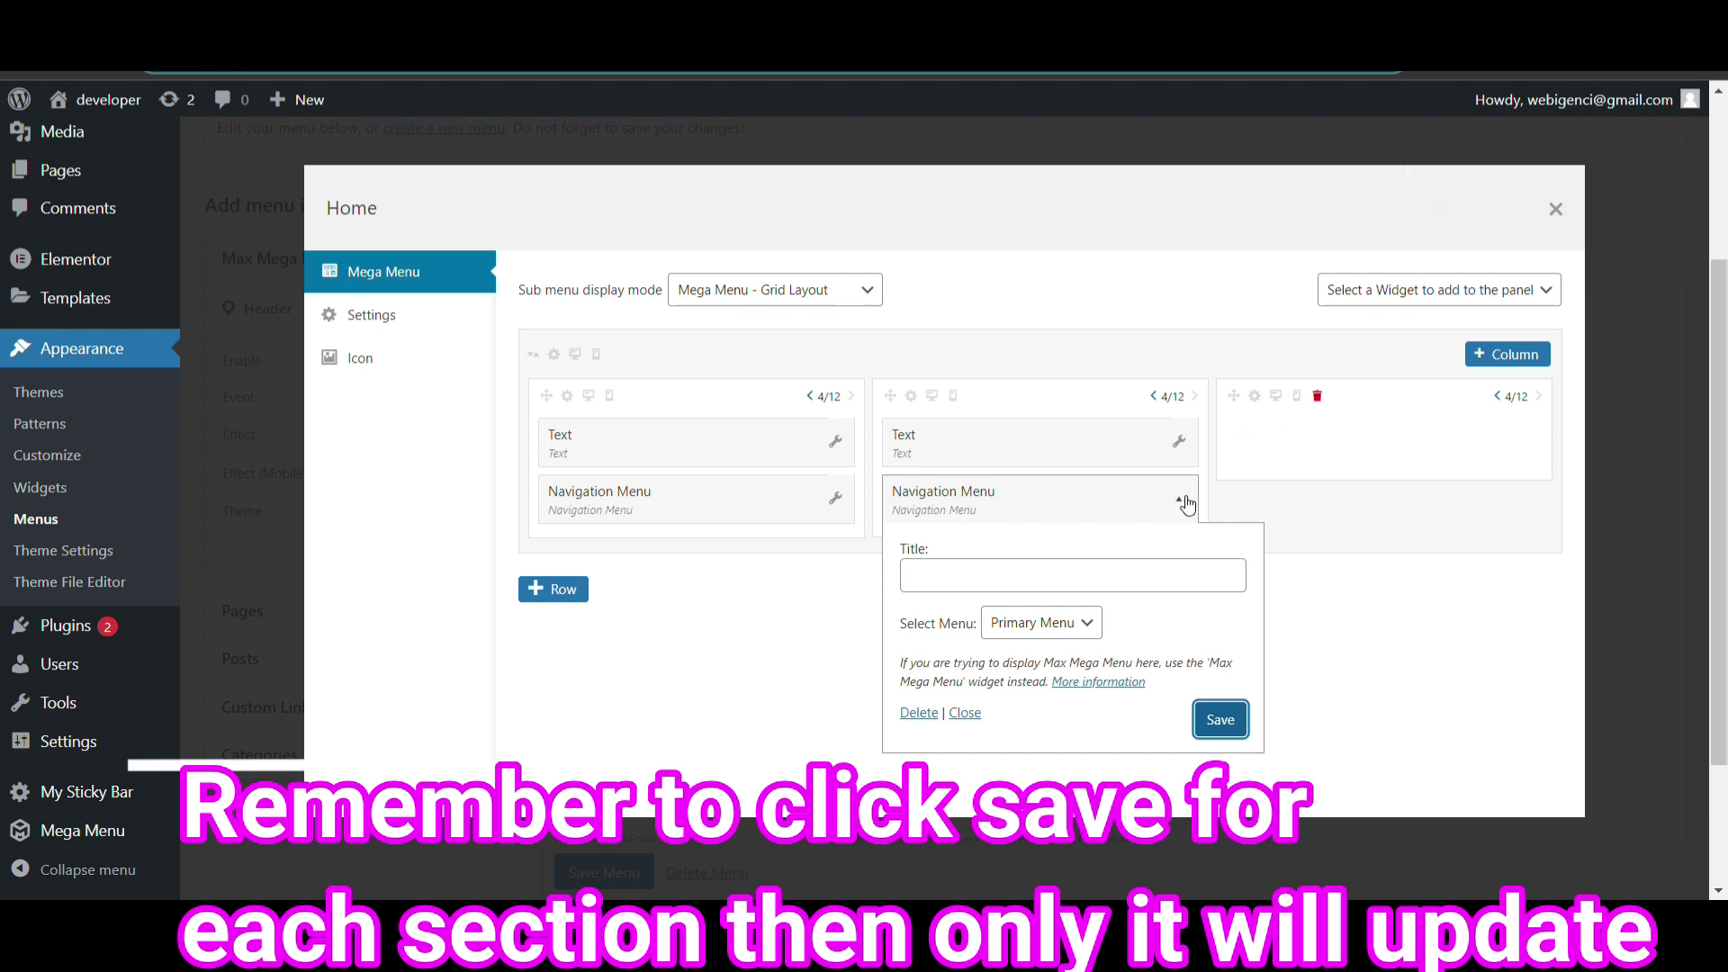
{"action": "left_click", "coordinate": [1179, 499]}
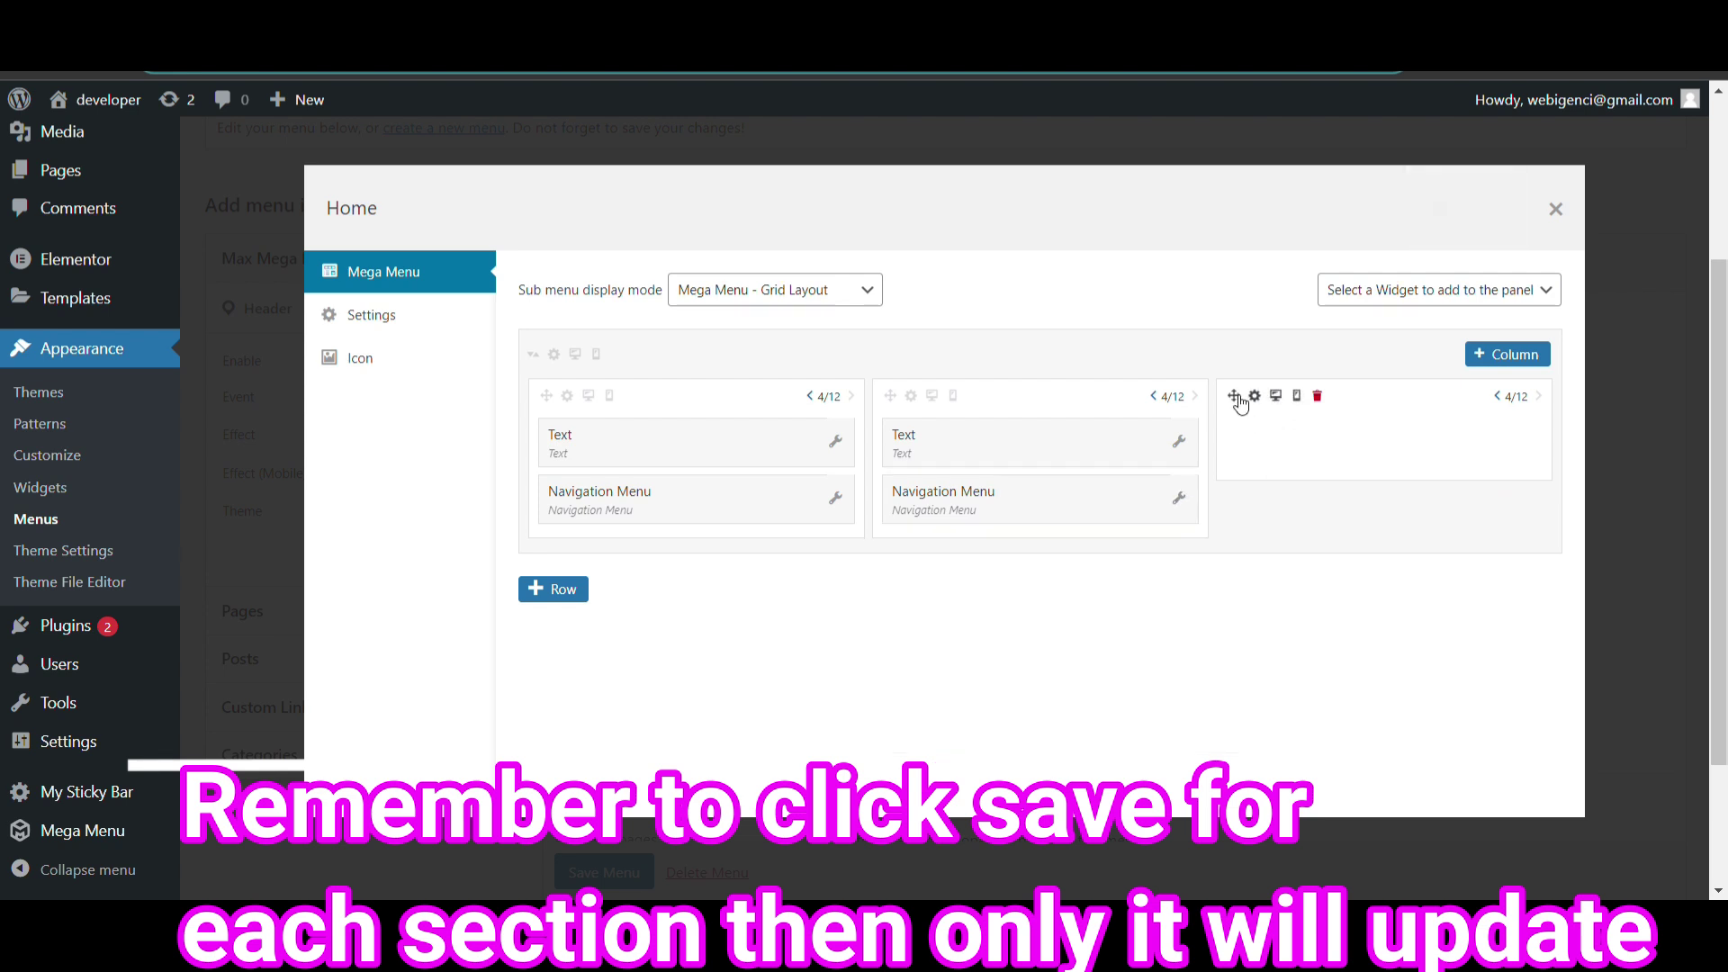
Step: Add an Image widget, move it into the empty third column, and open its settings
{"action": "left_click", "coordinate": [1447, 294]}
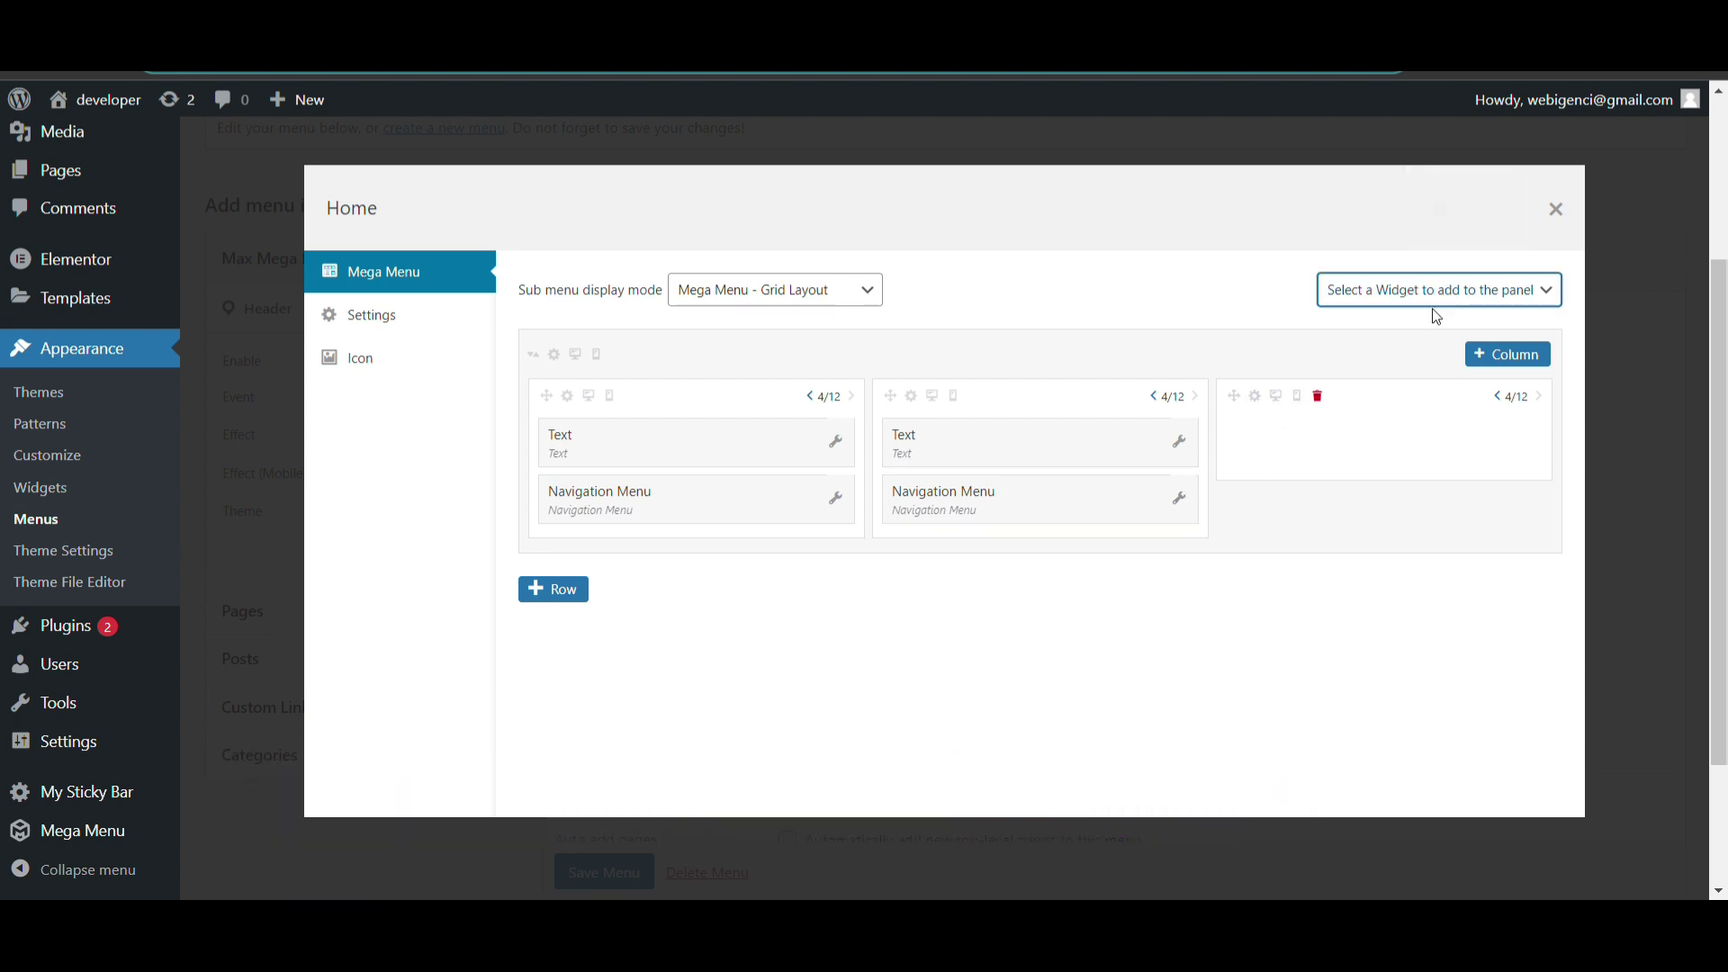
{"action": "left_click", "coordinate": [1414, 546]}
{"action": "left_click_drag", "start_coordinate": [694, 551], "coordinate": [1404, 414]}
{"action": "left_click", "coordinate": [1525, 452]}
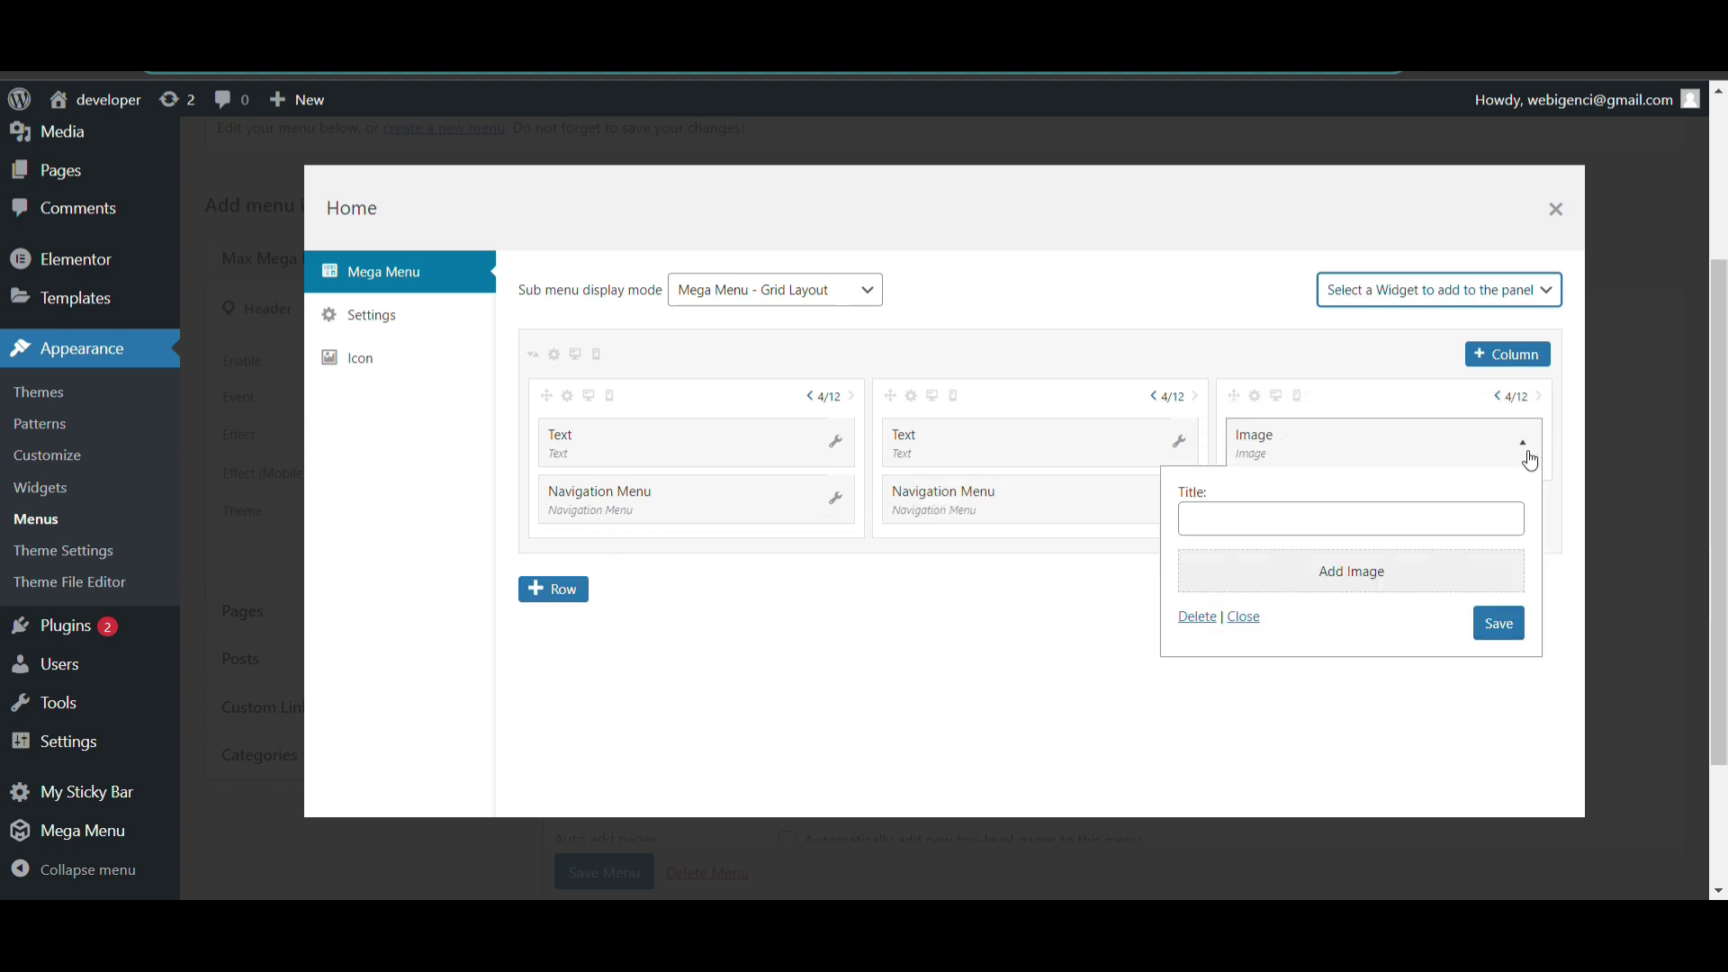
Step: Insert the photo of a hand in the rain from the Media Library into the Image widget and save the widget
{"action": "left_click", "coordinate": [1356, 578]}
{"action": "left_click", "coordinate": [430, 382]}
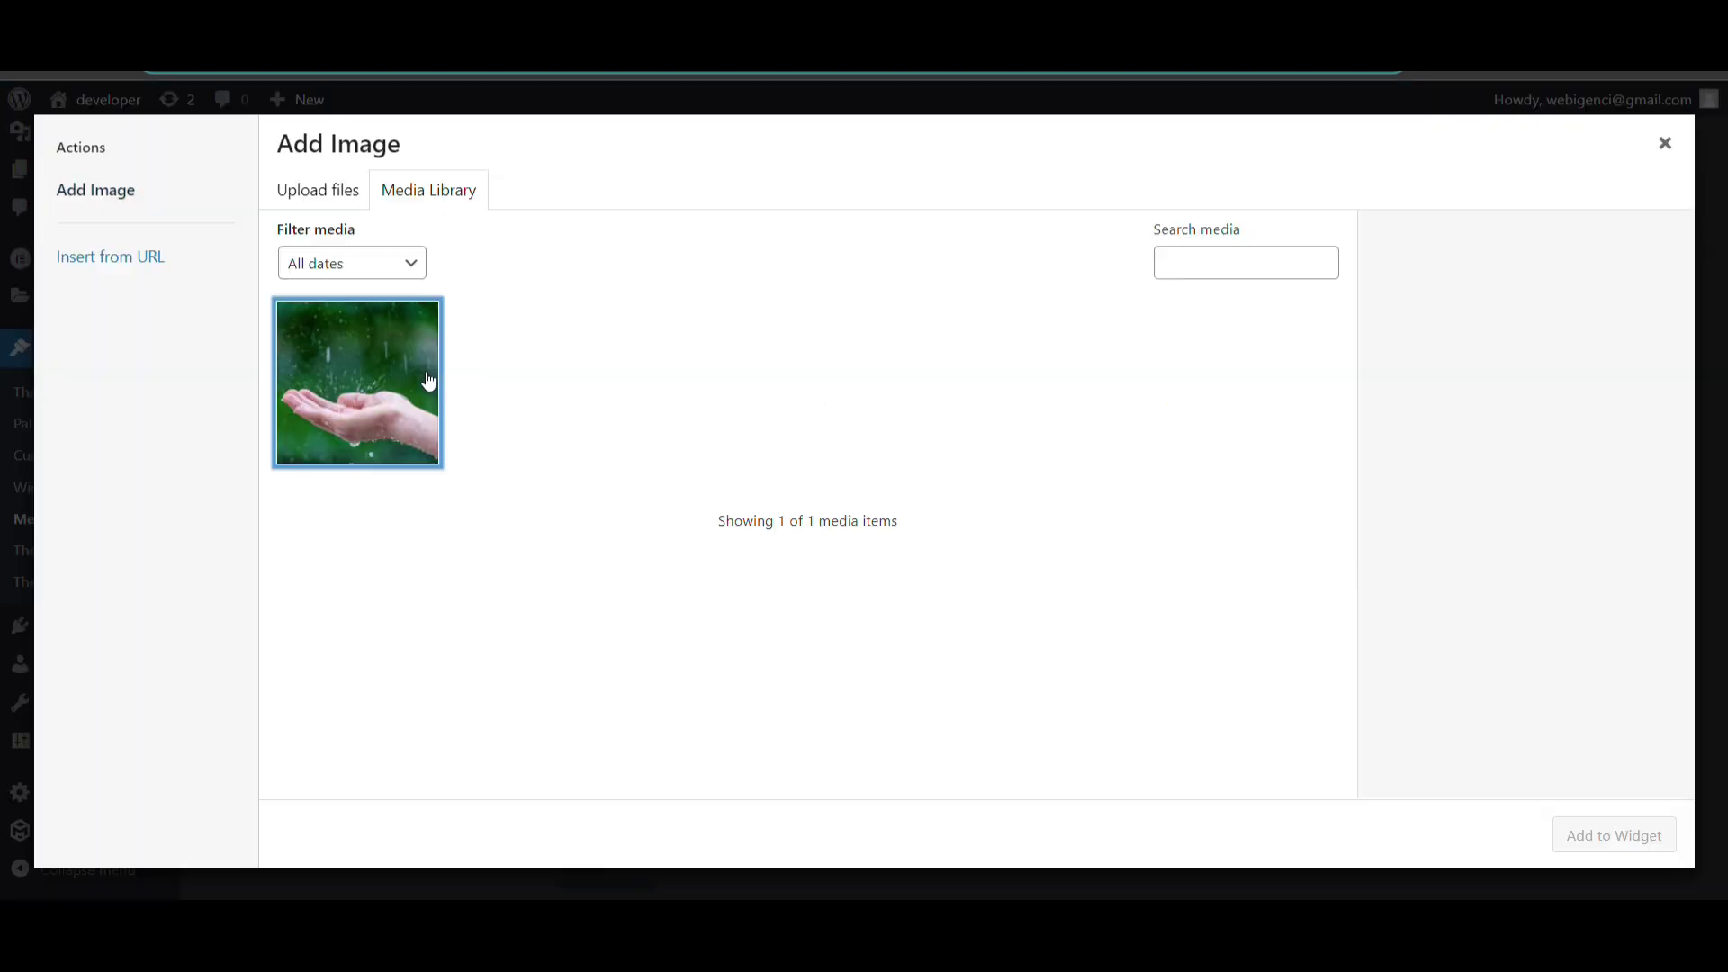
{"action": "left_click", "coordinate": [1575, 844]}
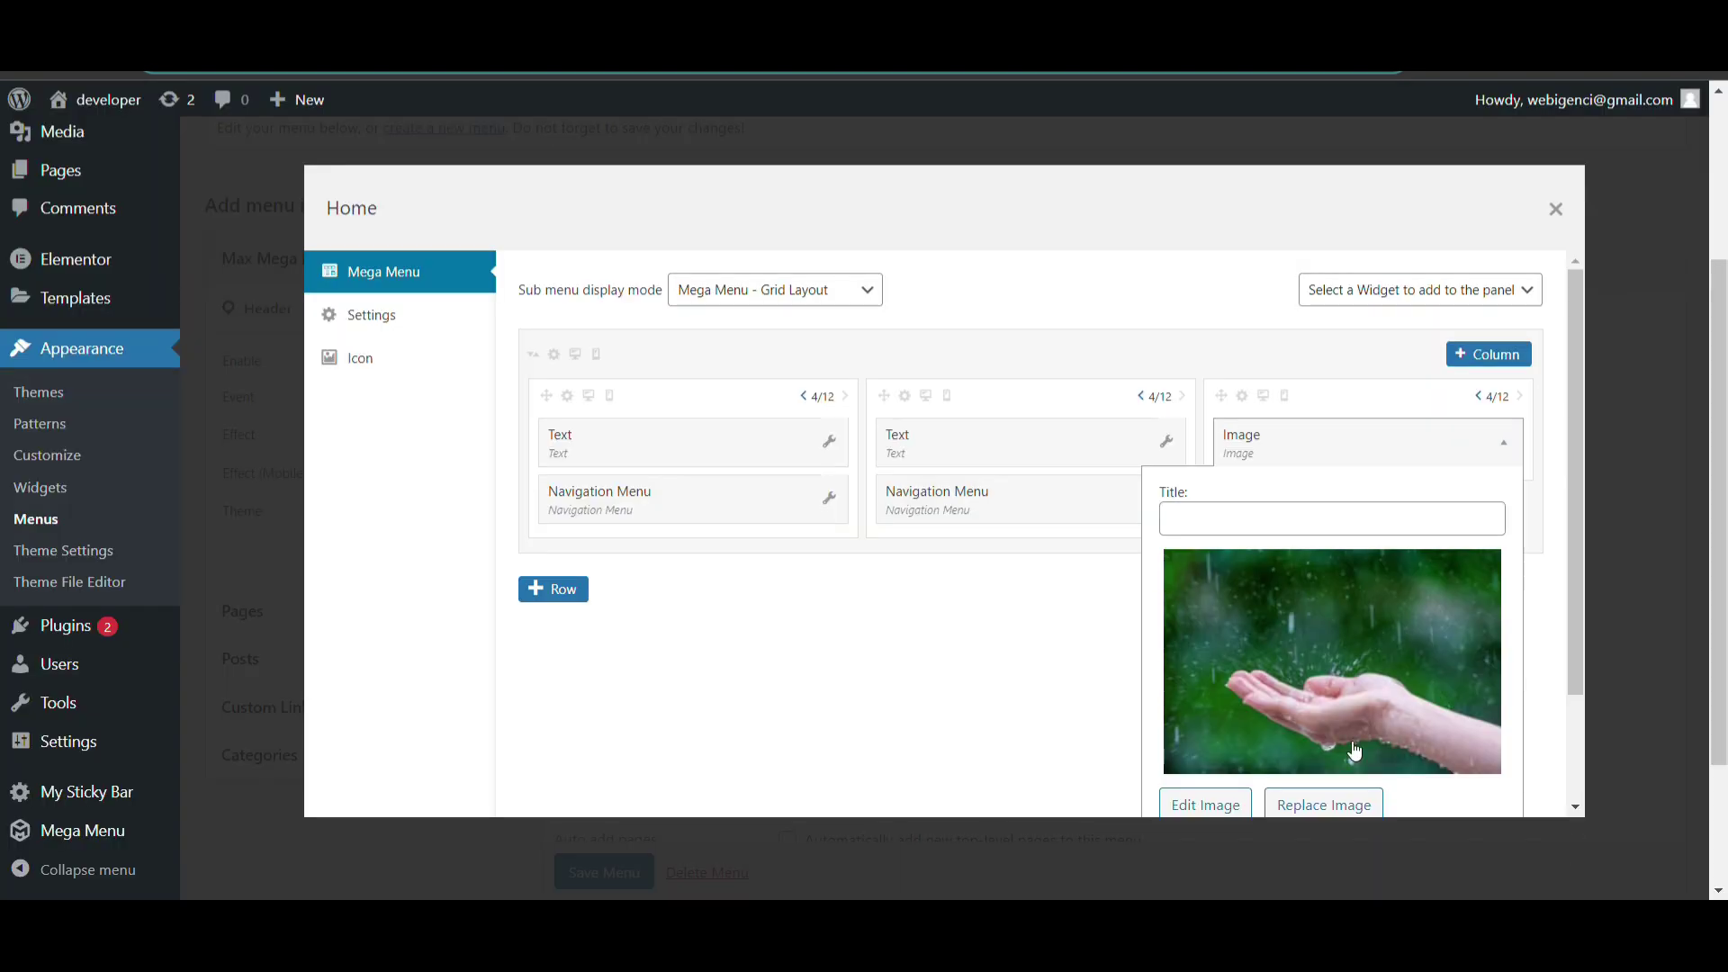
{"action": "scroll", "coordinate": [1311, 725], "scroll_direction": "down", "scroll_amount": 3}
{"action": "left_click", "coordinate": [1505, 800]}
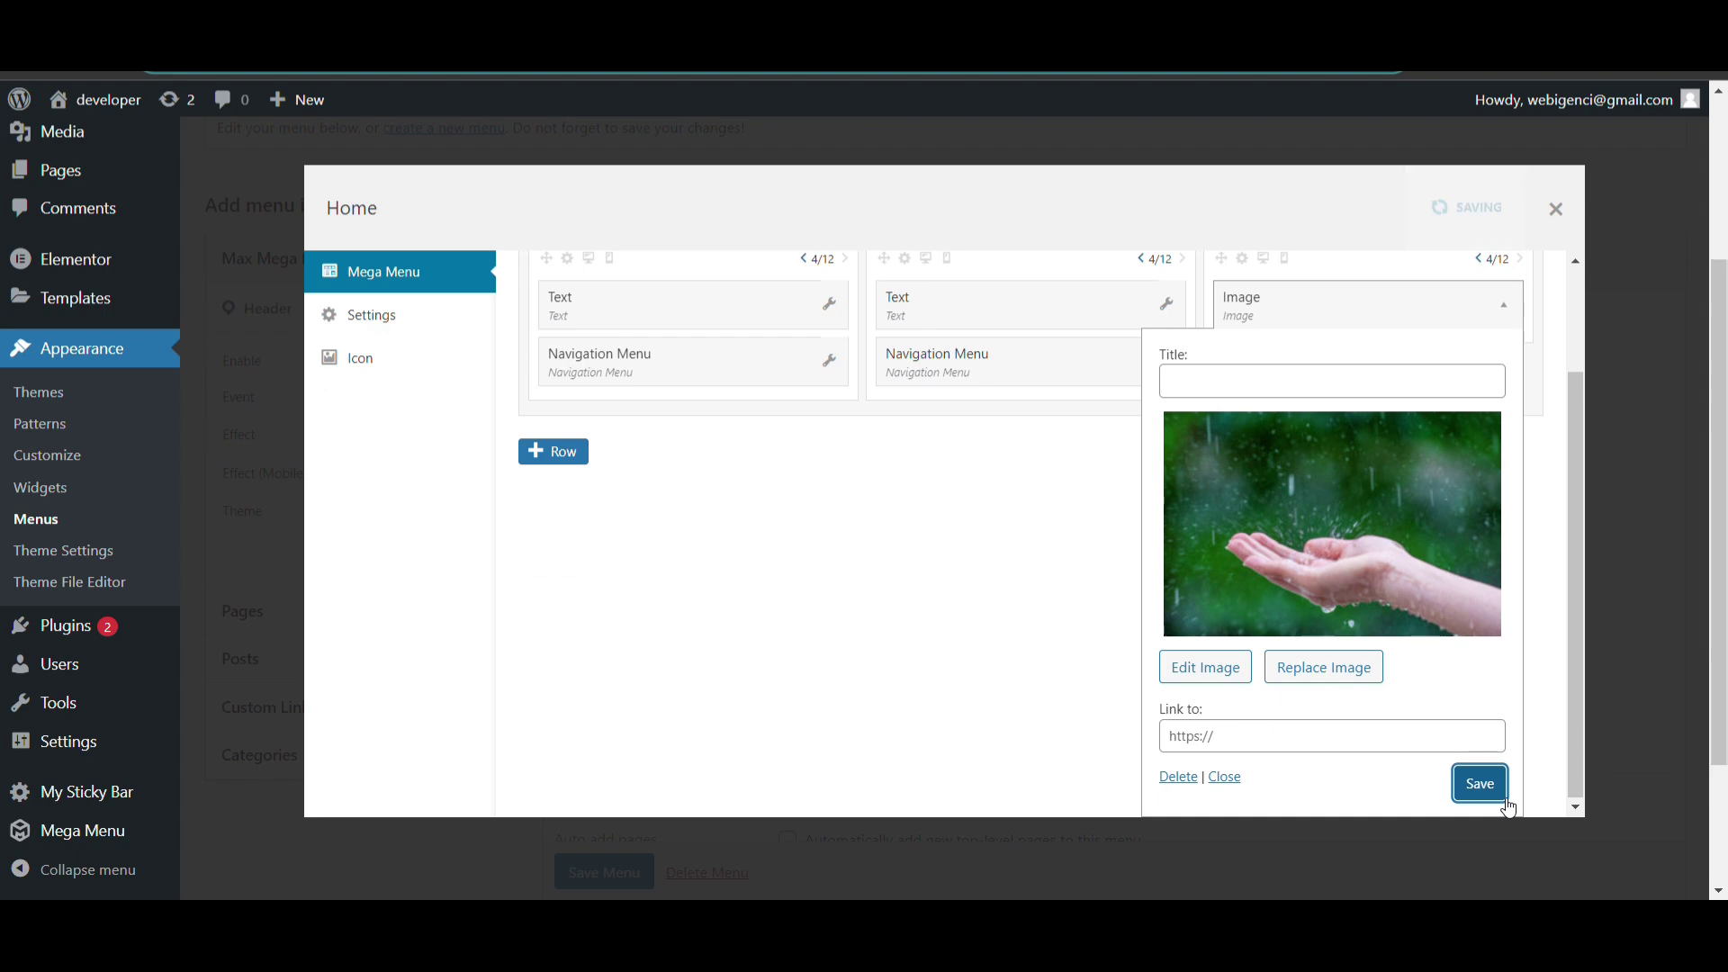
Step: Close Home's mega menu settings, save the Primary Menu, and check Home's sub menu on the site's front page
{"action": "left_click", "coordinate": [1555, 210]}
{"action": "scroll", "coordinate": [713, 552], "scroll_direction": "down", "scroll_amount": 2}
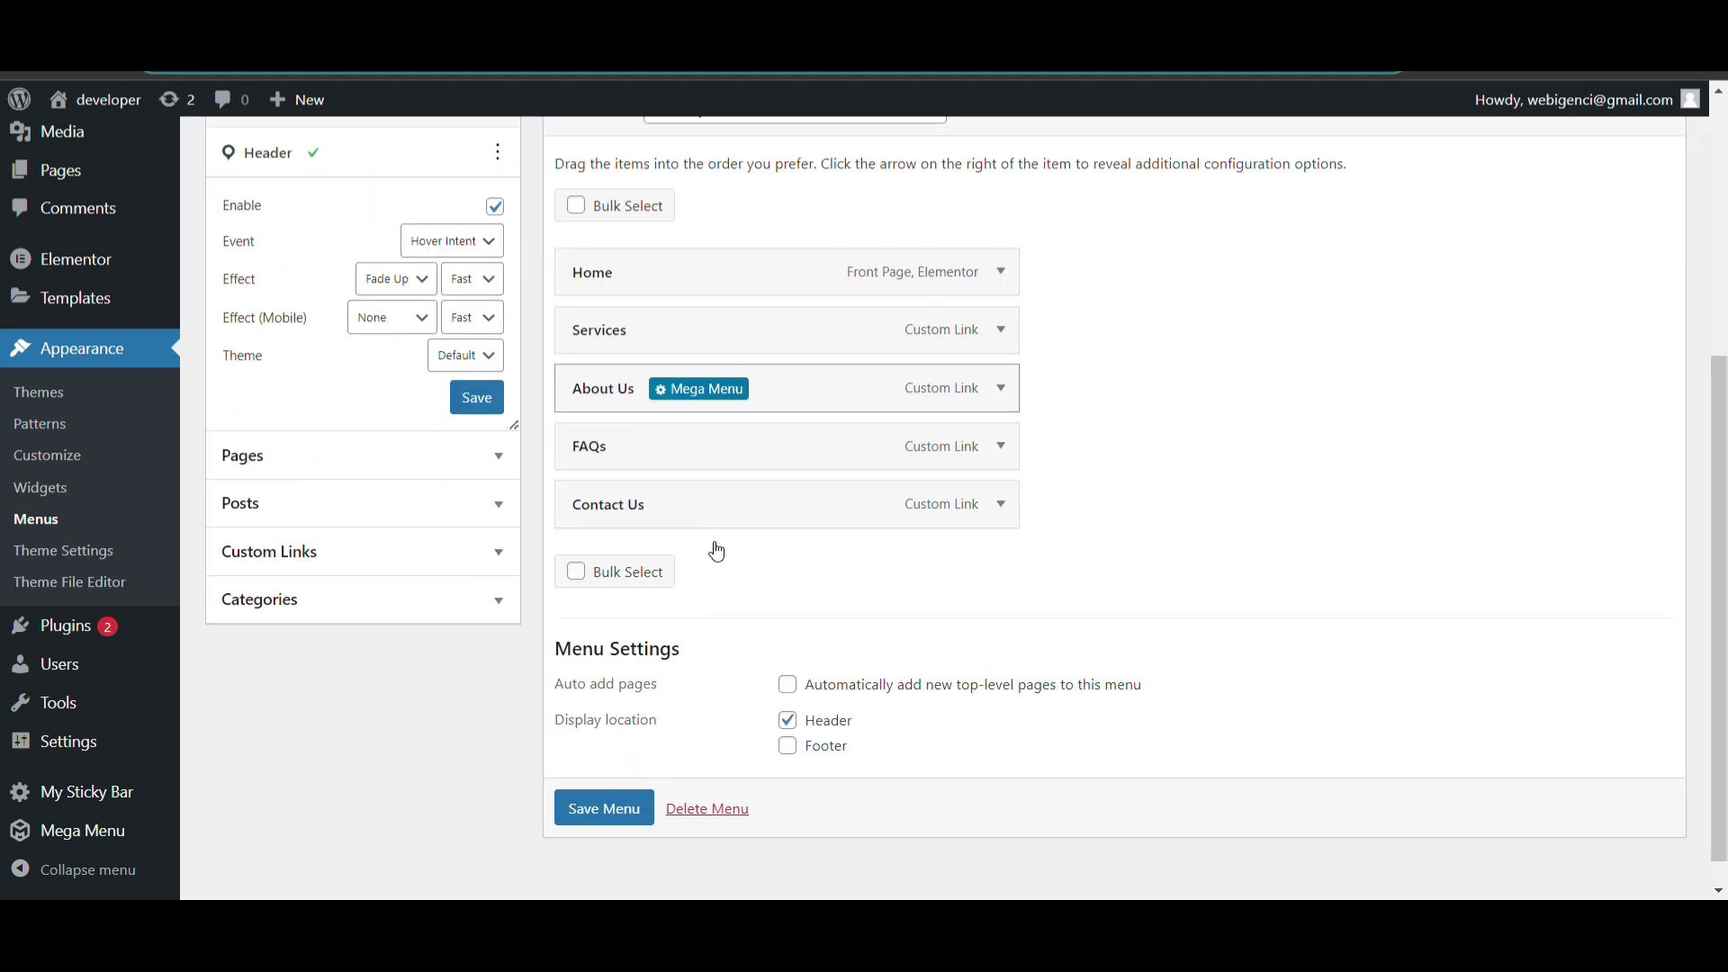
{"action": "left_click", "coordinate": [611, 809]}
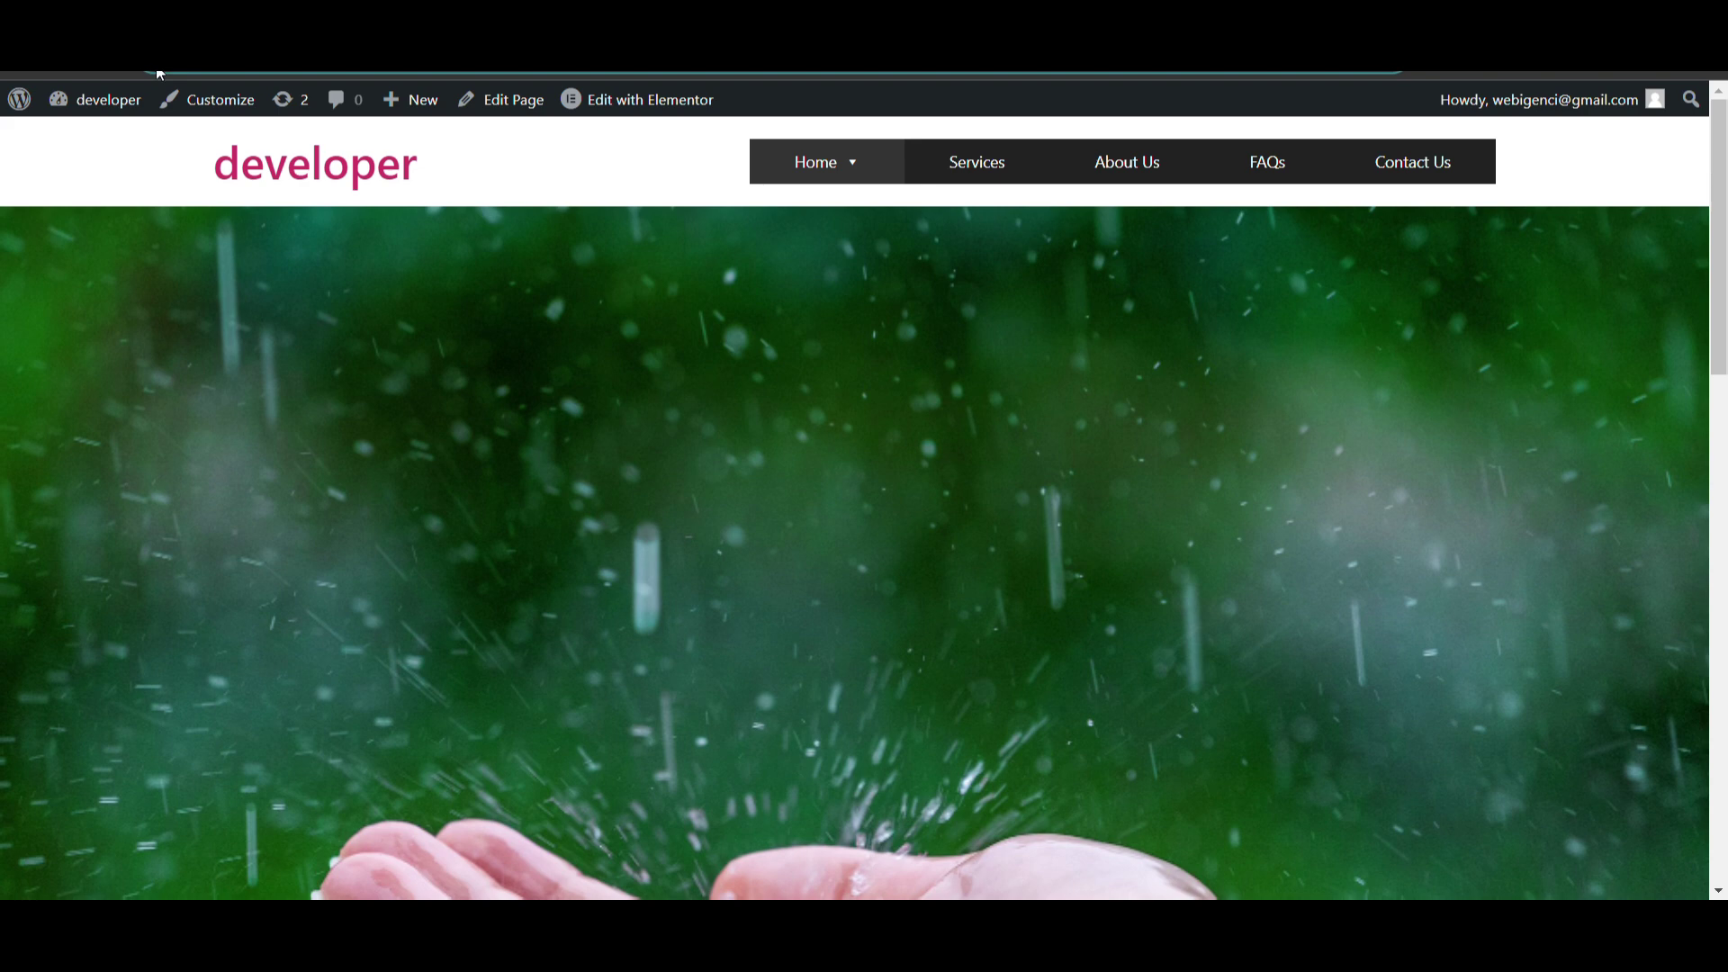
{"action": "mouse_move", "coordinate": [801, 163]}
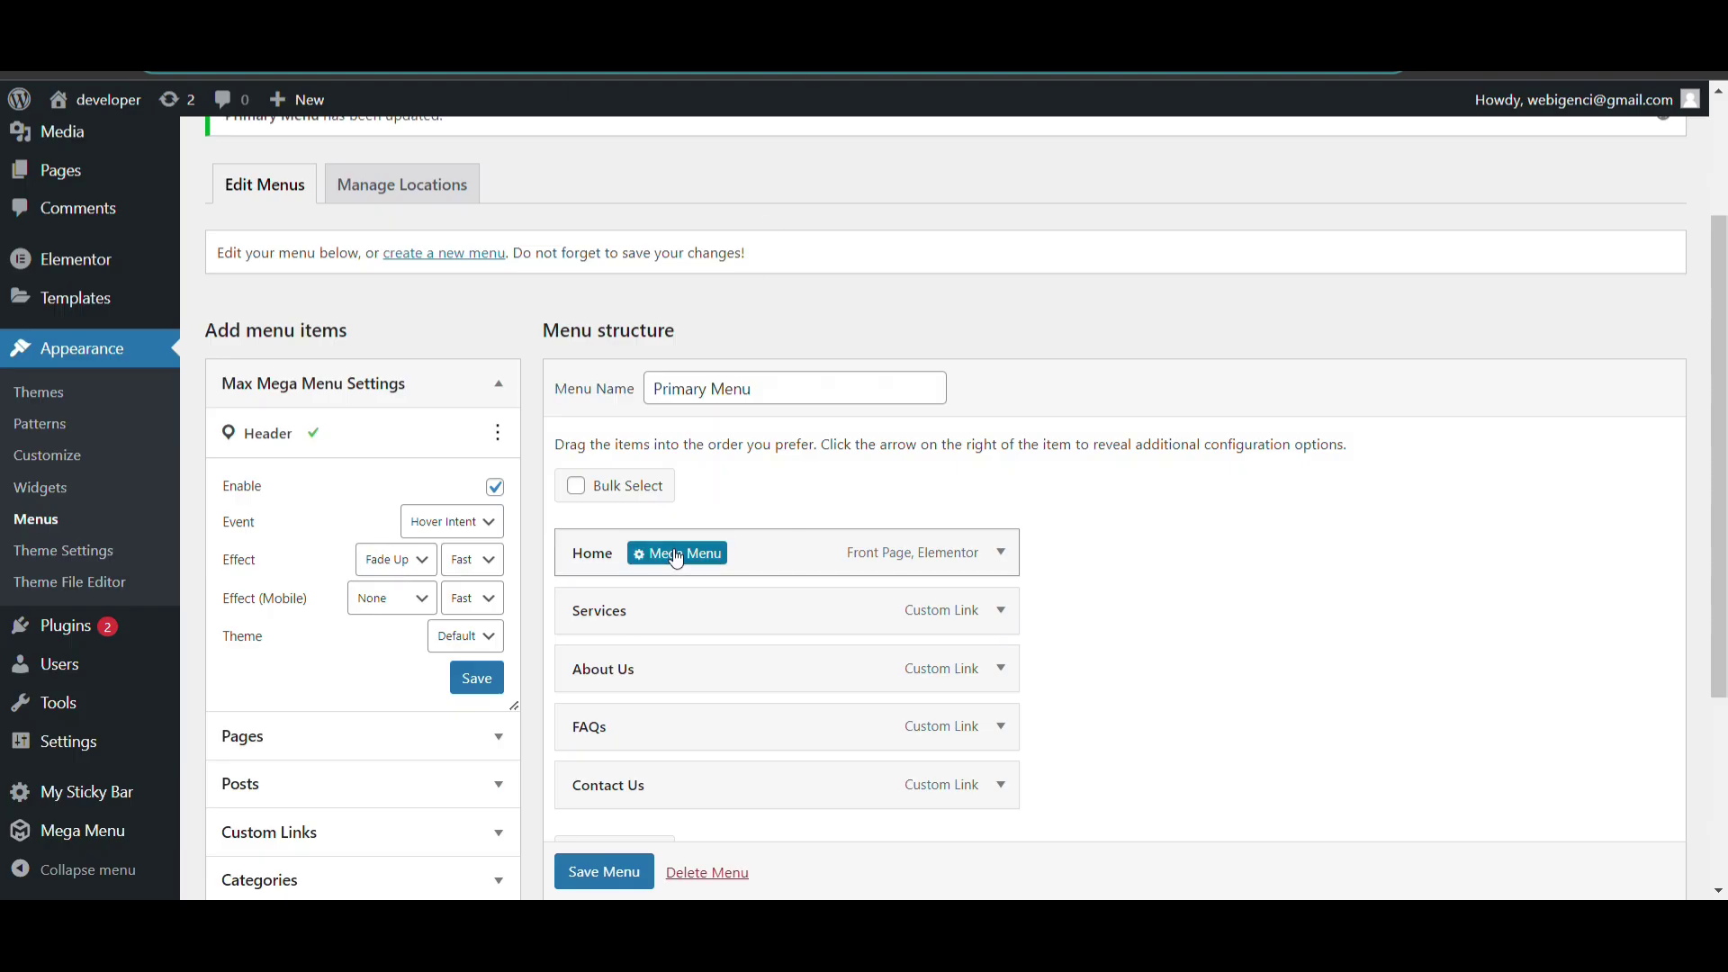
Step: Reopen Home's mega menu settings, make the "Sub Menu2" content of the first column's Text widget bold, and save the widget
{"action": "left_click", "coordinate": [677, 558]}
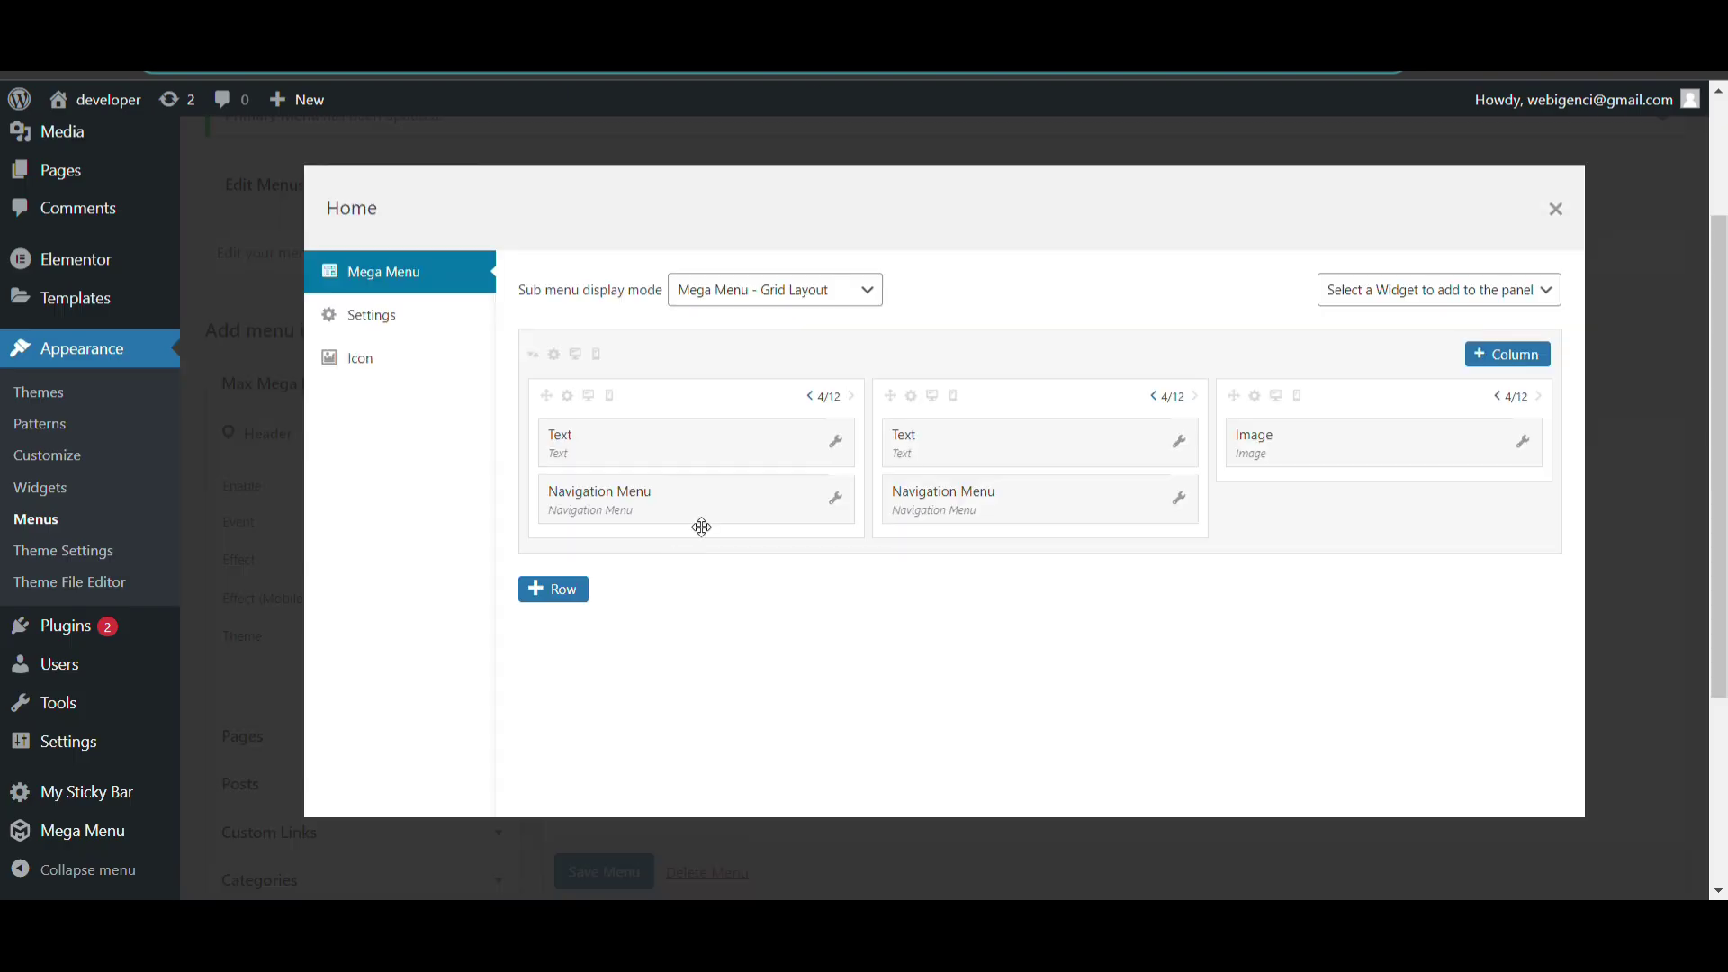
{"action": "left_click", "coordinate": [836, 442]}
{"action": "scroll", "coordinate": [779, 617], "scroll_direction": "down", "scroll_amount": 2}
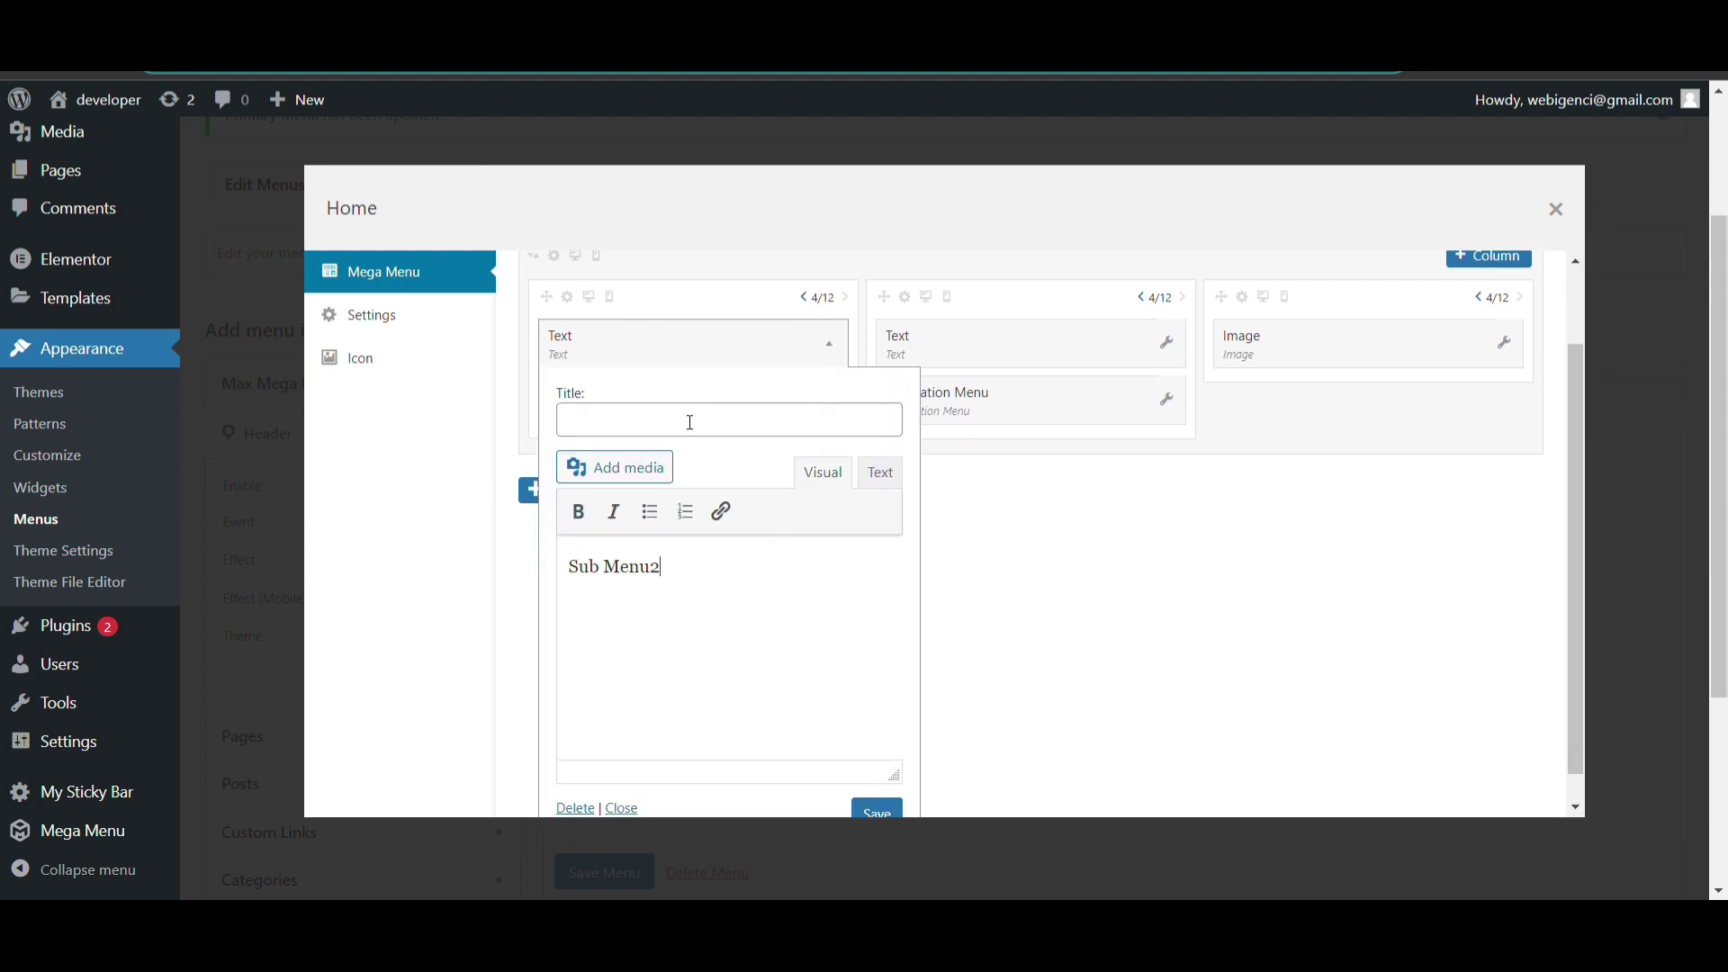
{"action": "key", "text": "ctrl+a"}
{"action": "left_click", "coordinate": [578, 511]}
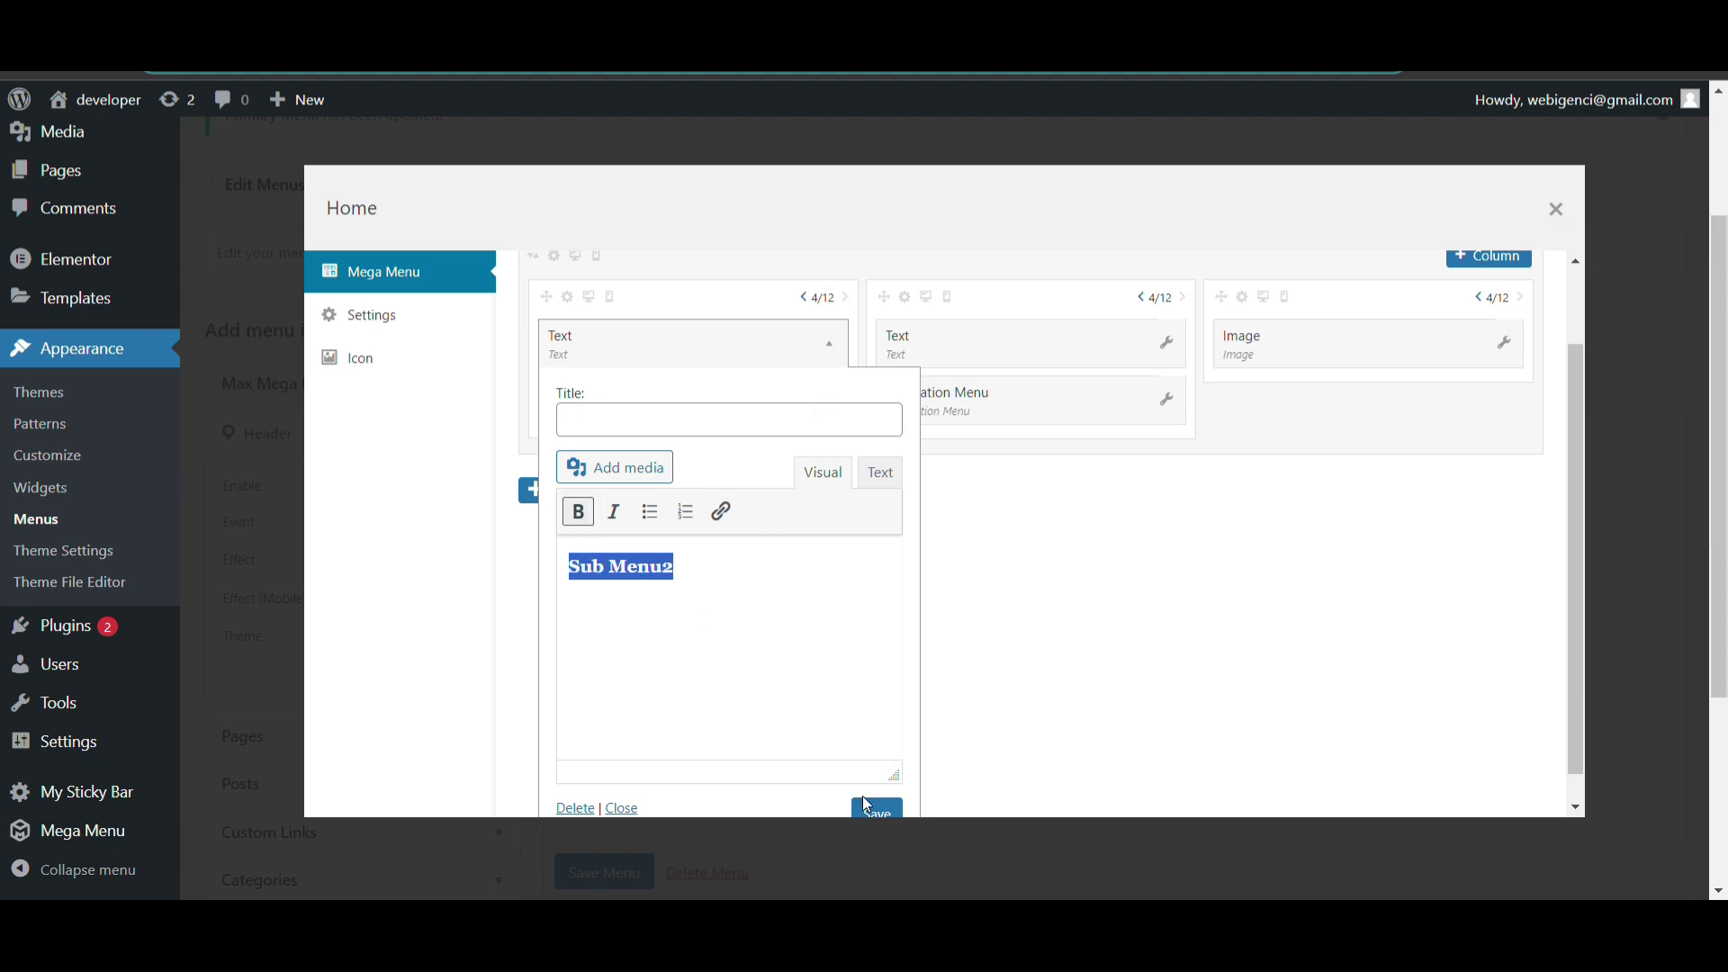
{"action": "left_click", "coordinate": [877, 813]}
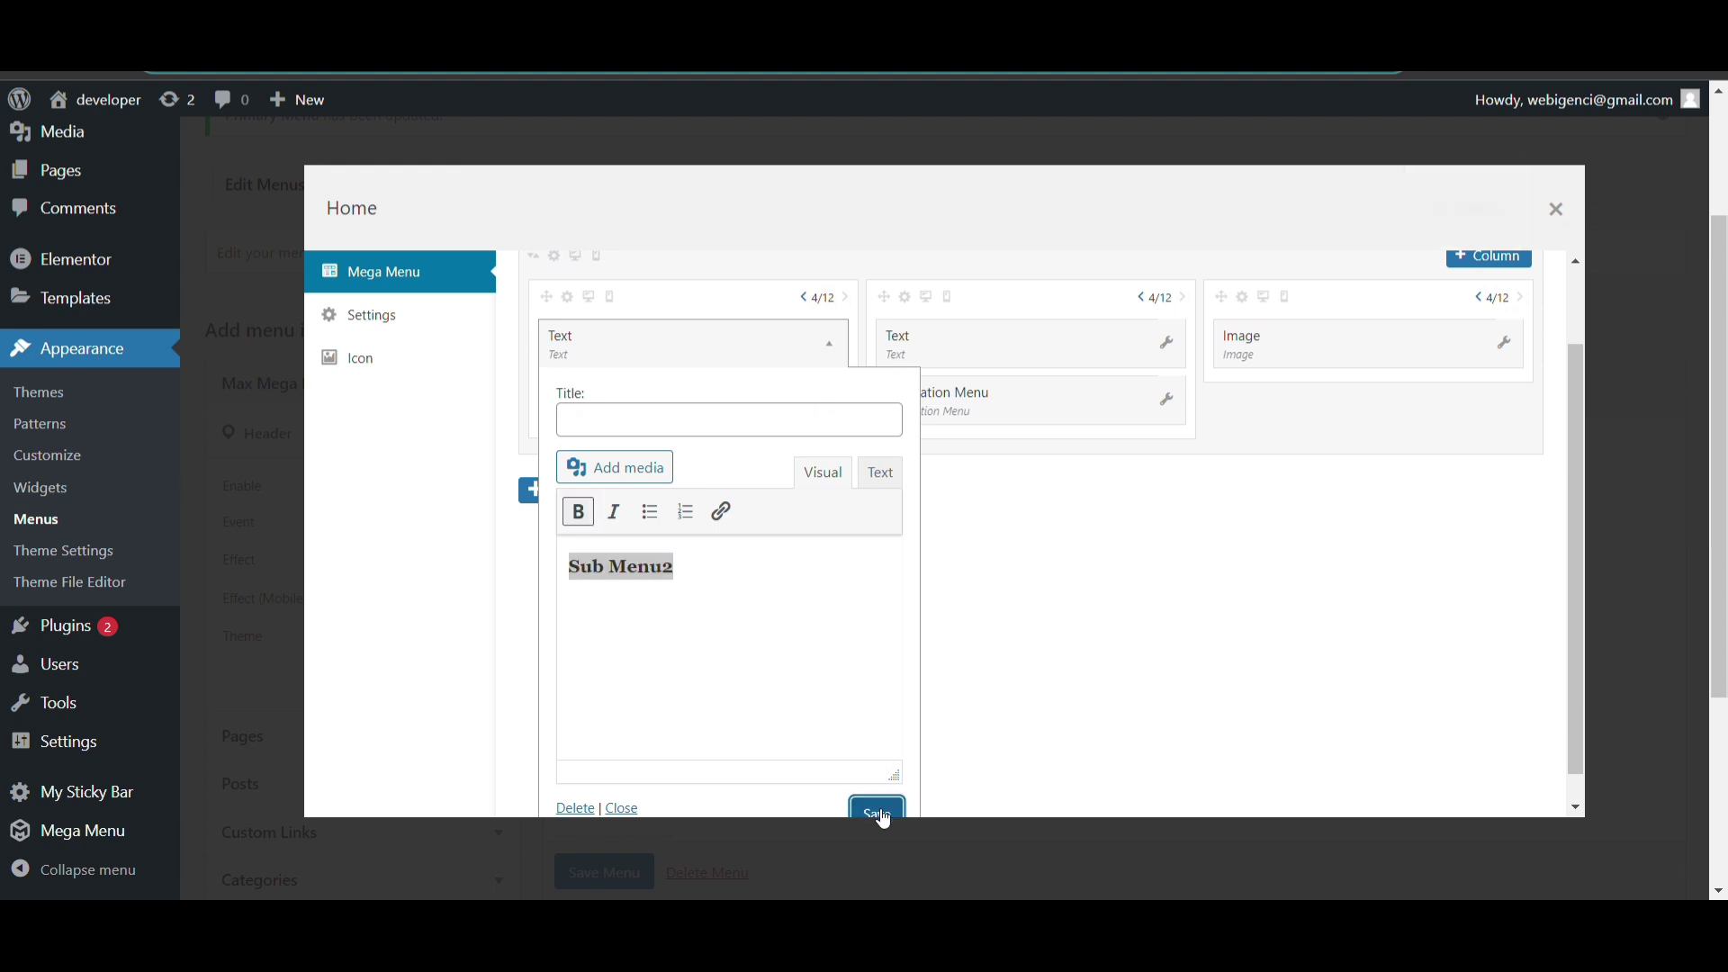
Step: Open the second column's Text widget containing "Sub Menu2" and save it
{"action": "left_click", "coordinate": [1166, 343]}
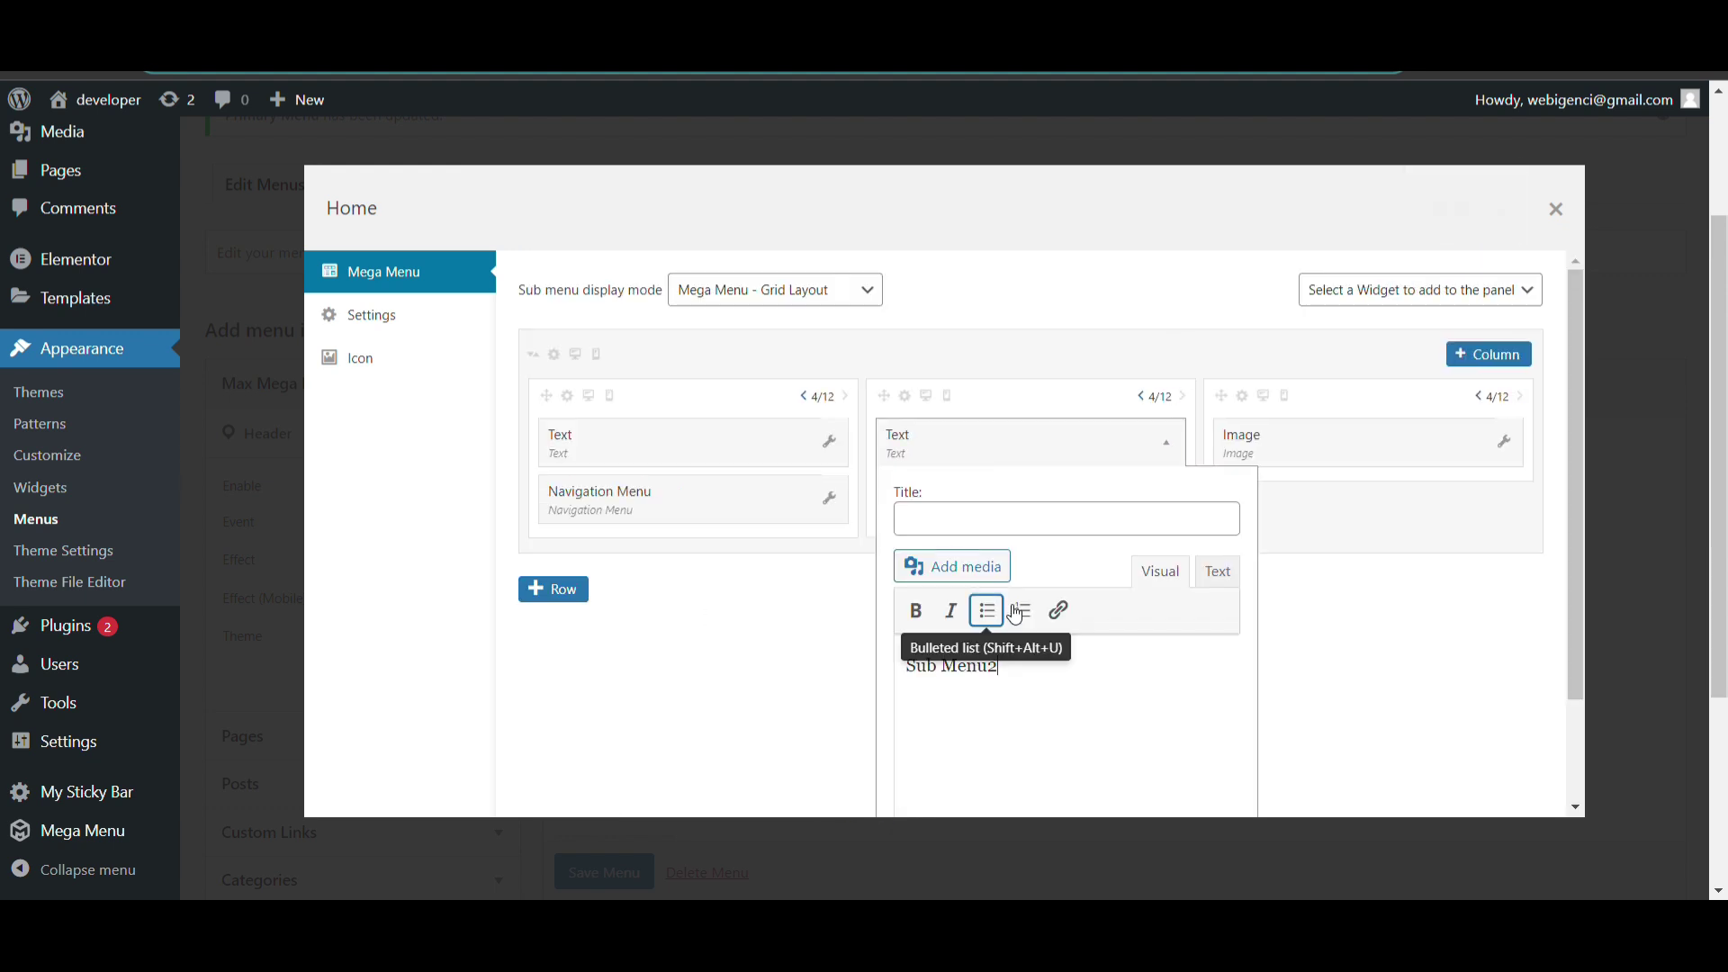
{"action": "scroll", "coordinate": [1105, 528], "scroll_direction": "down", "scroll_amount": 2}
{"action": "left_click", "coordinate": [1214, 782]}
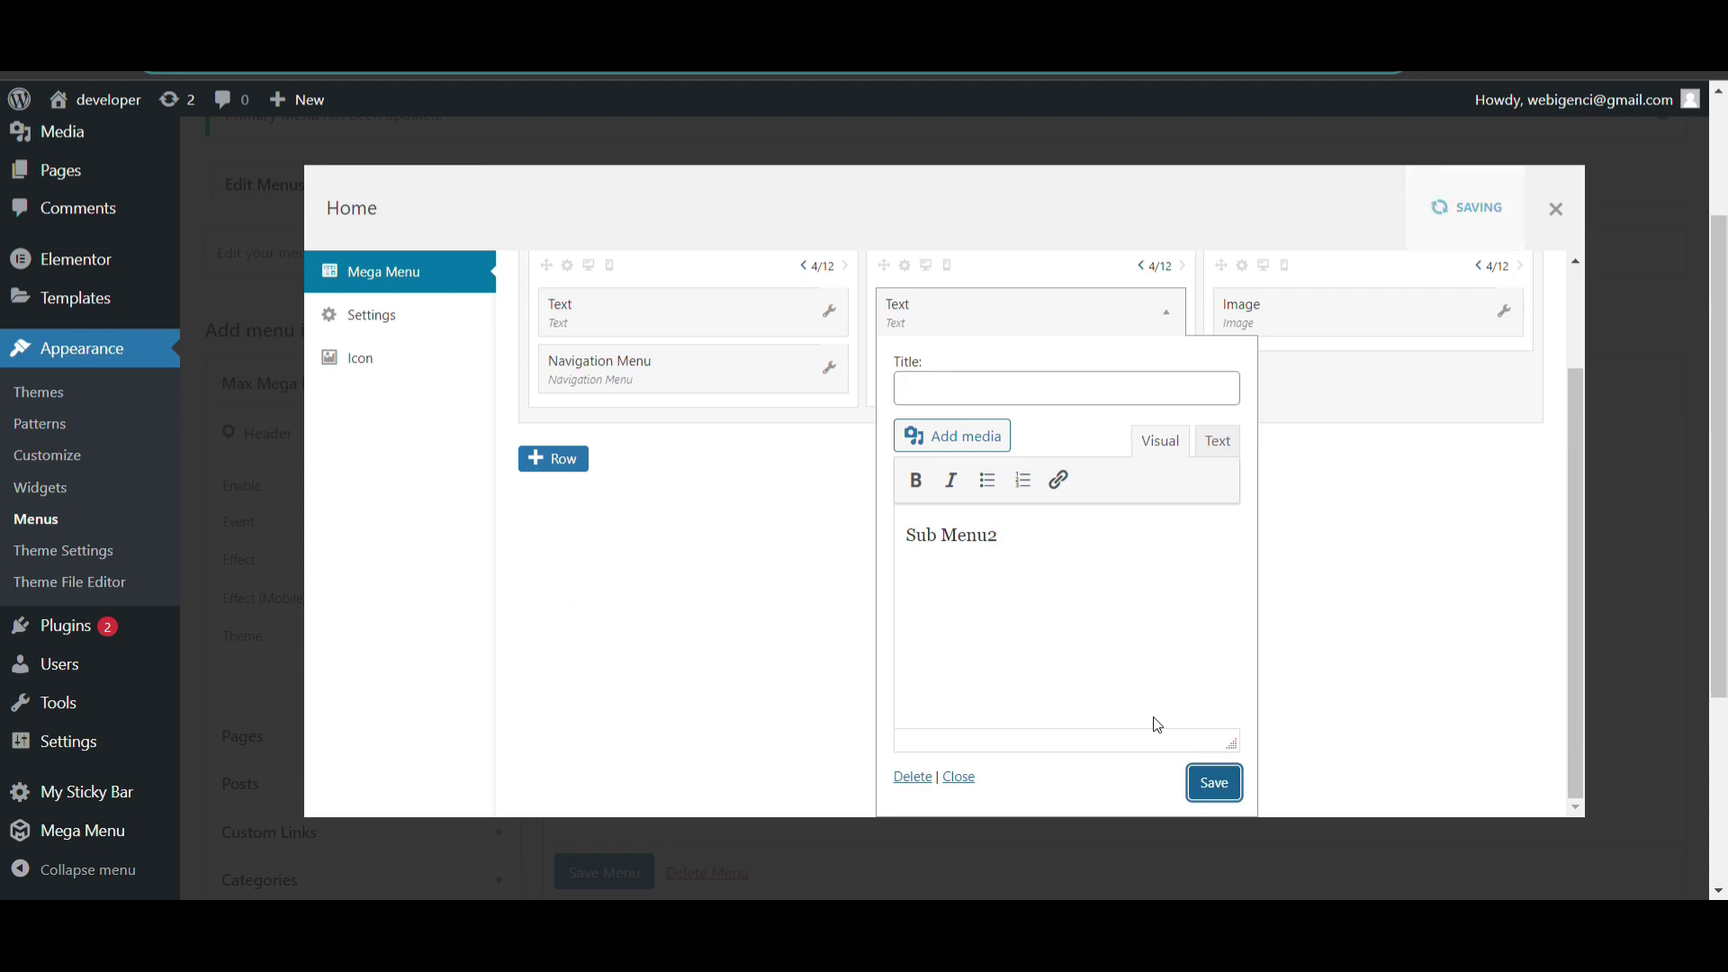
{"action": "scroll", "coordinate": [1302, 406], "scroll_direction": "up", "scroll_amount": 2}
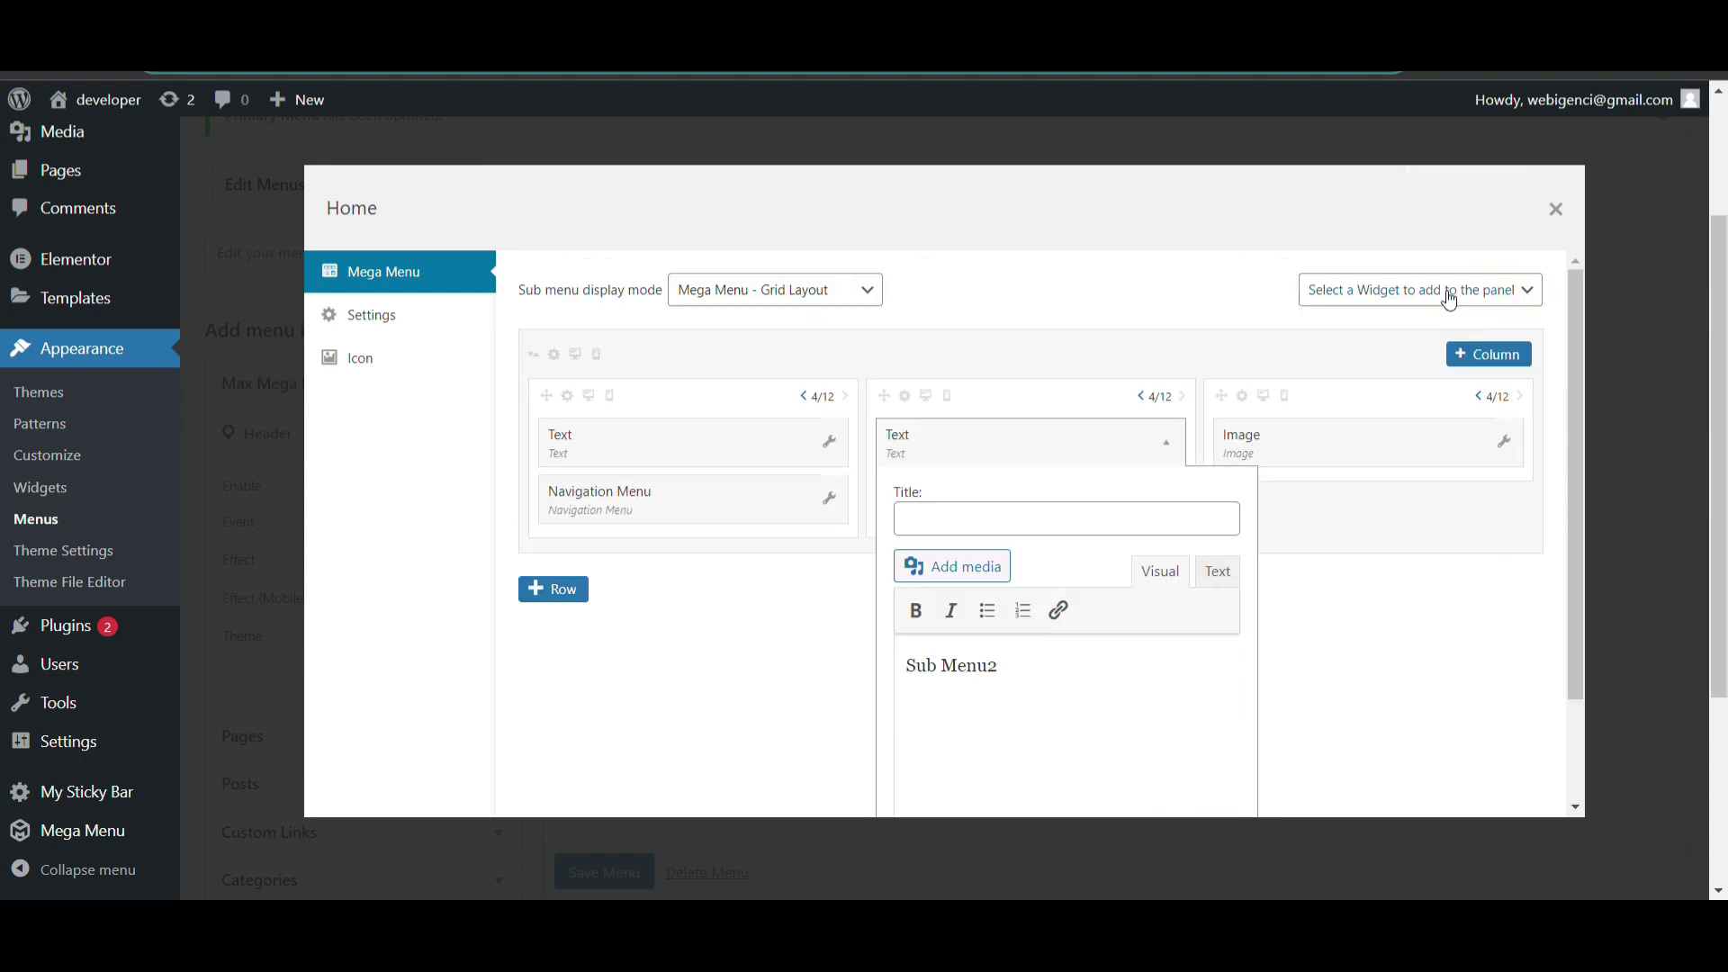
Step: Close Home's mega menu settings, save the Primary Menu, and check Home's sub menu on the site's front page
{"action": "left_click", "coordinate": [1556, 210]}
{"action": "left_click", "coordinate": [605, 873]}
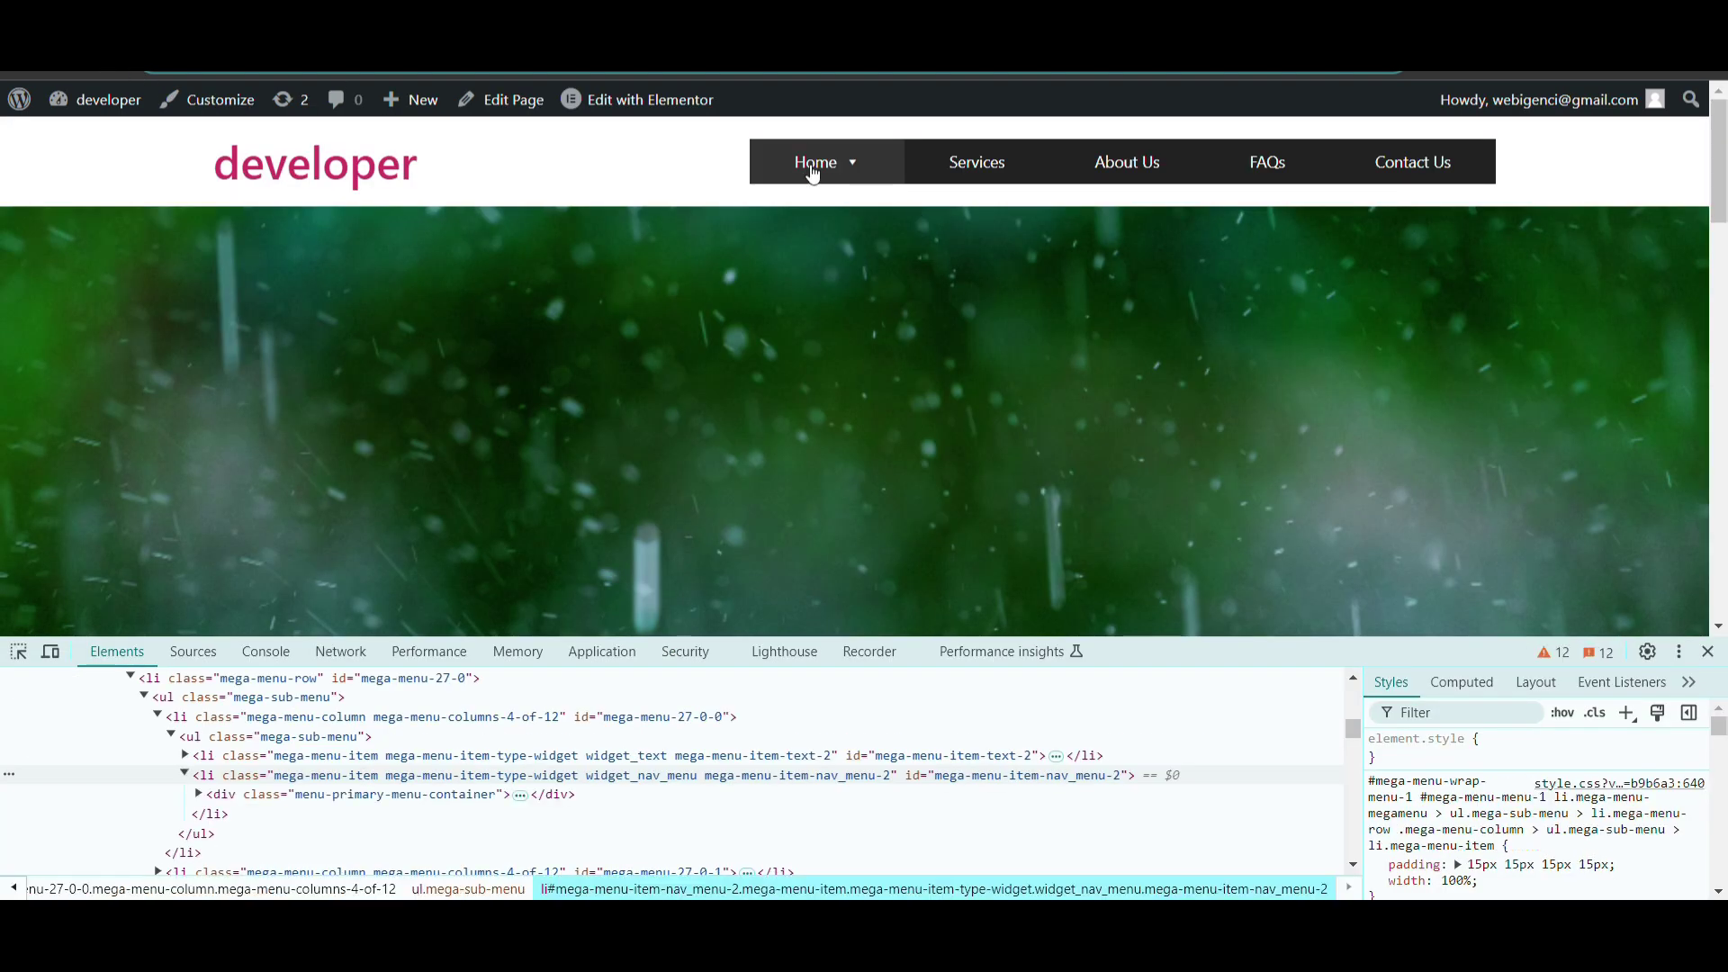
{"action": "mouse_move", "coordinate": [817, 162]}
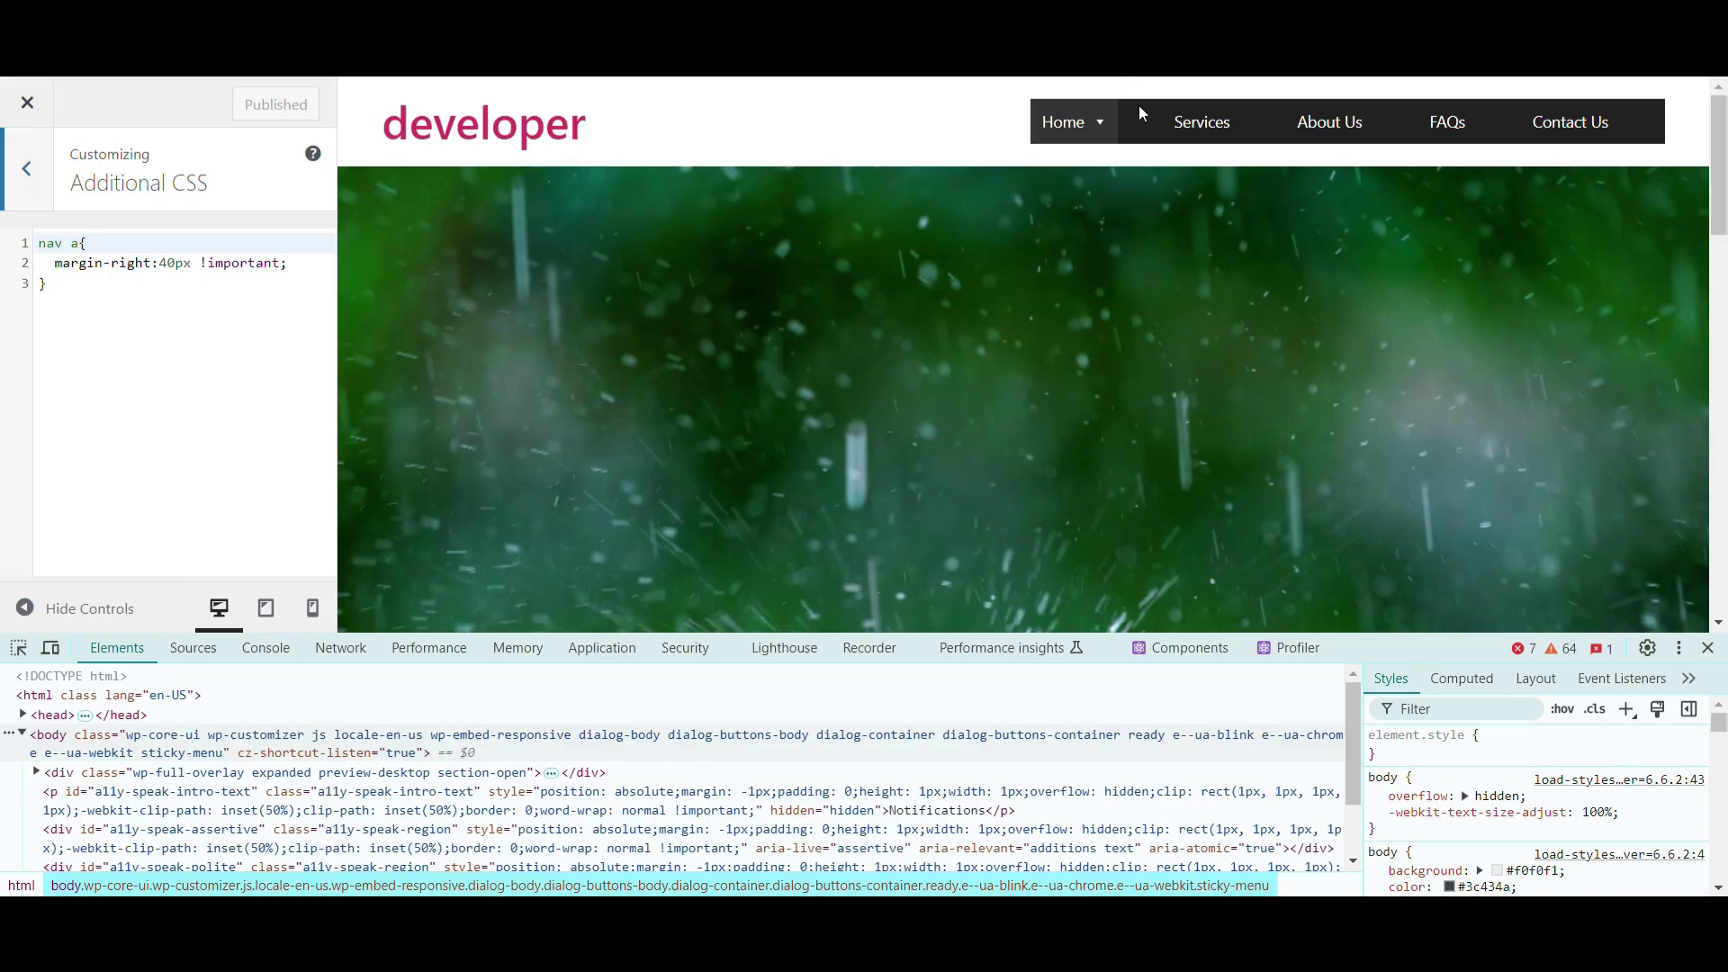
Step: Inspect the markup of the first navigation menu in Home's sub menu within the Customizer's Additional CSS preview
{"action": "mouse_move", "coordinate": [1095, 127]}
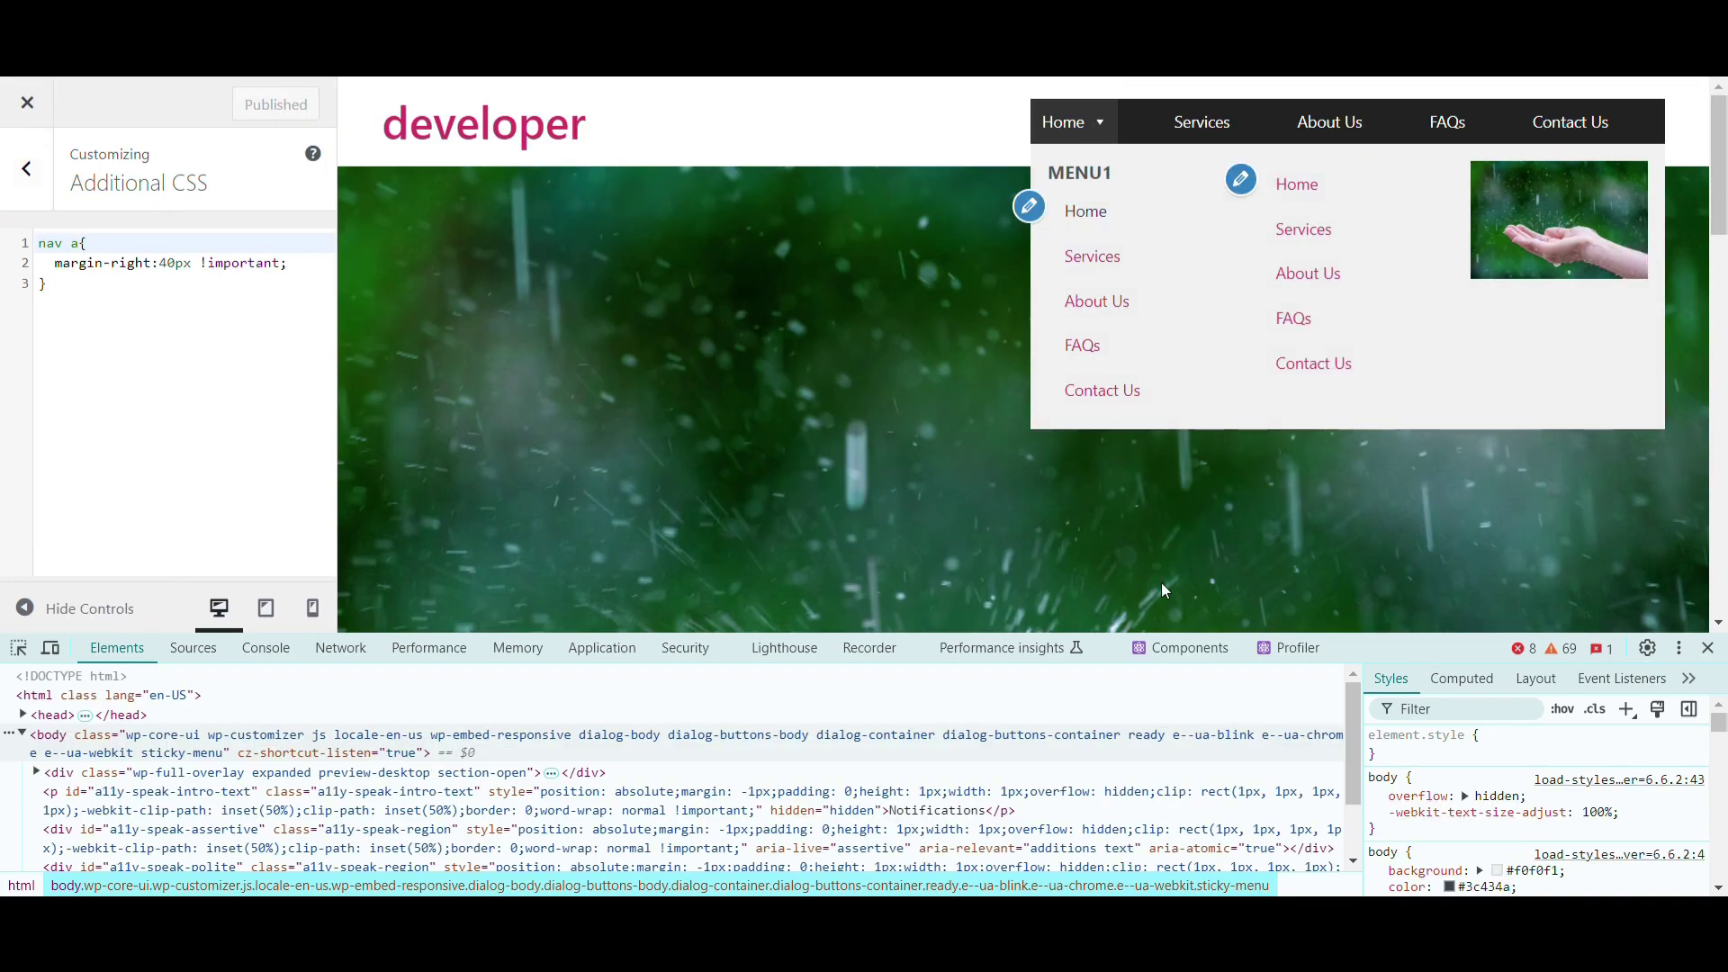
{"action": "left_click", "coordinate": [1209, 792]}
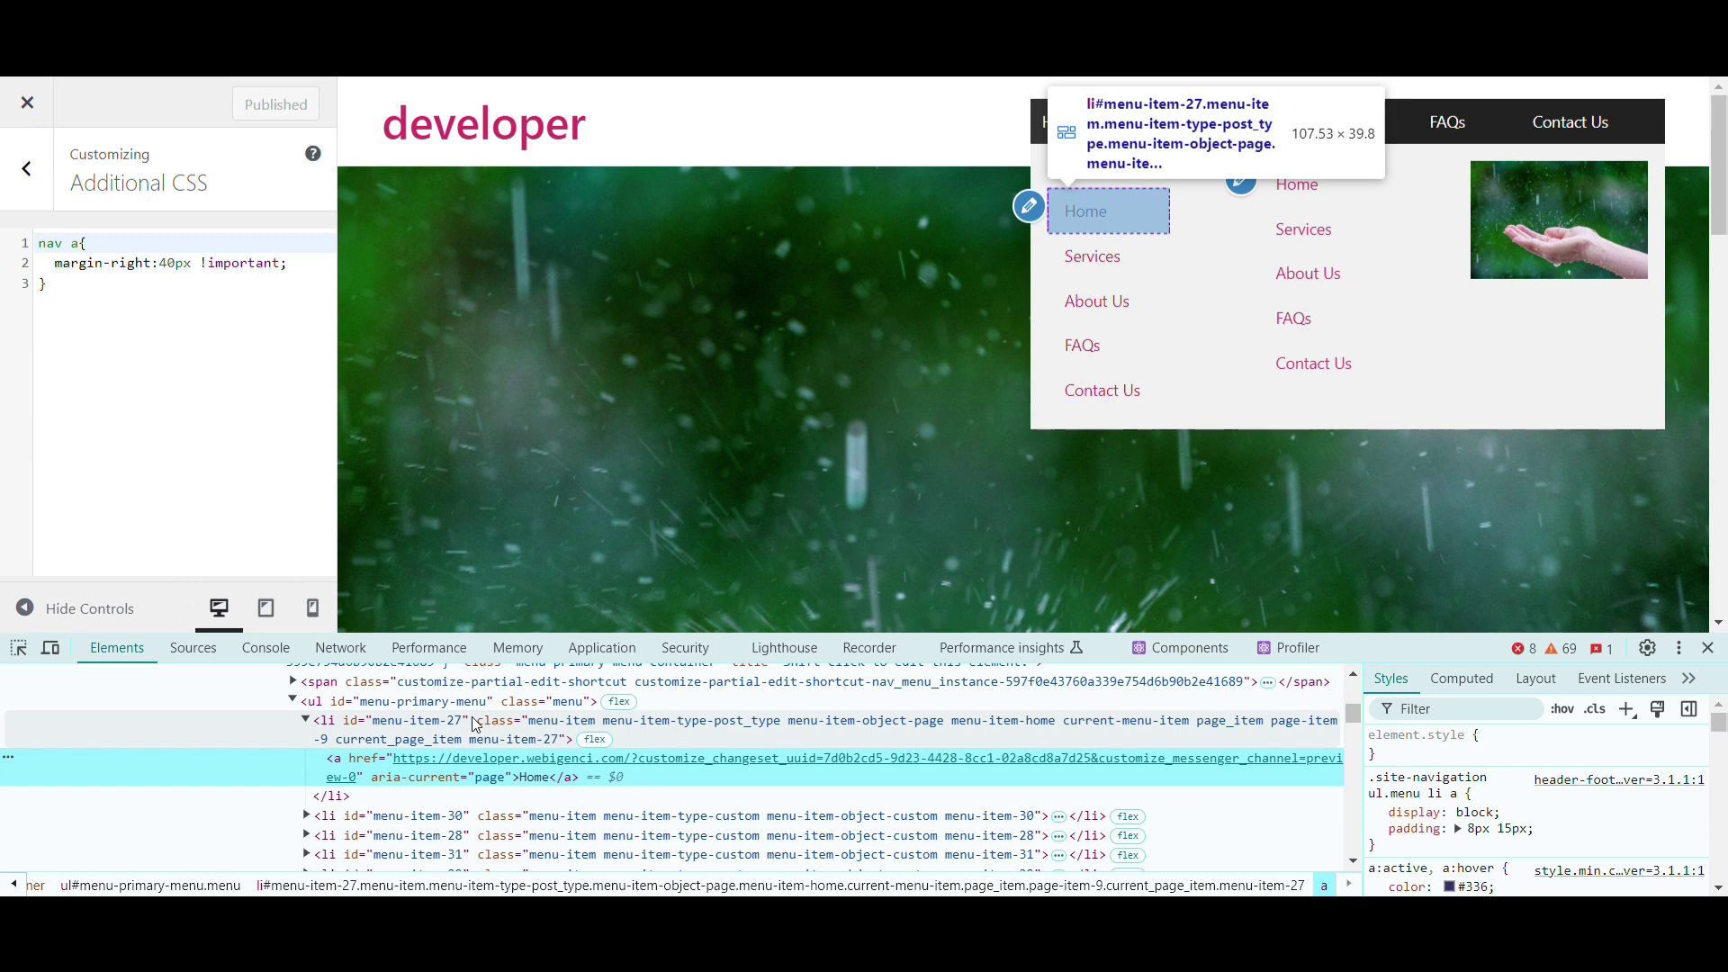
{"action": "scroll", "coordinate": [459, 693], "scroll_direction": "up", "scroll_amount": 2}
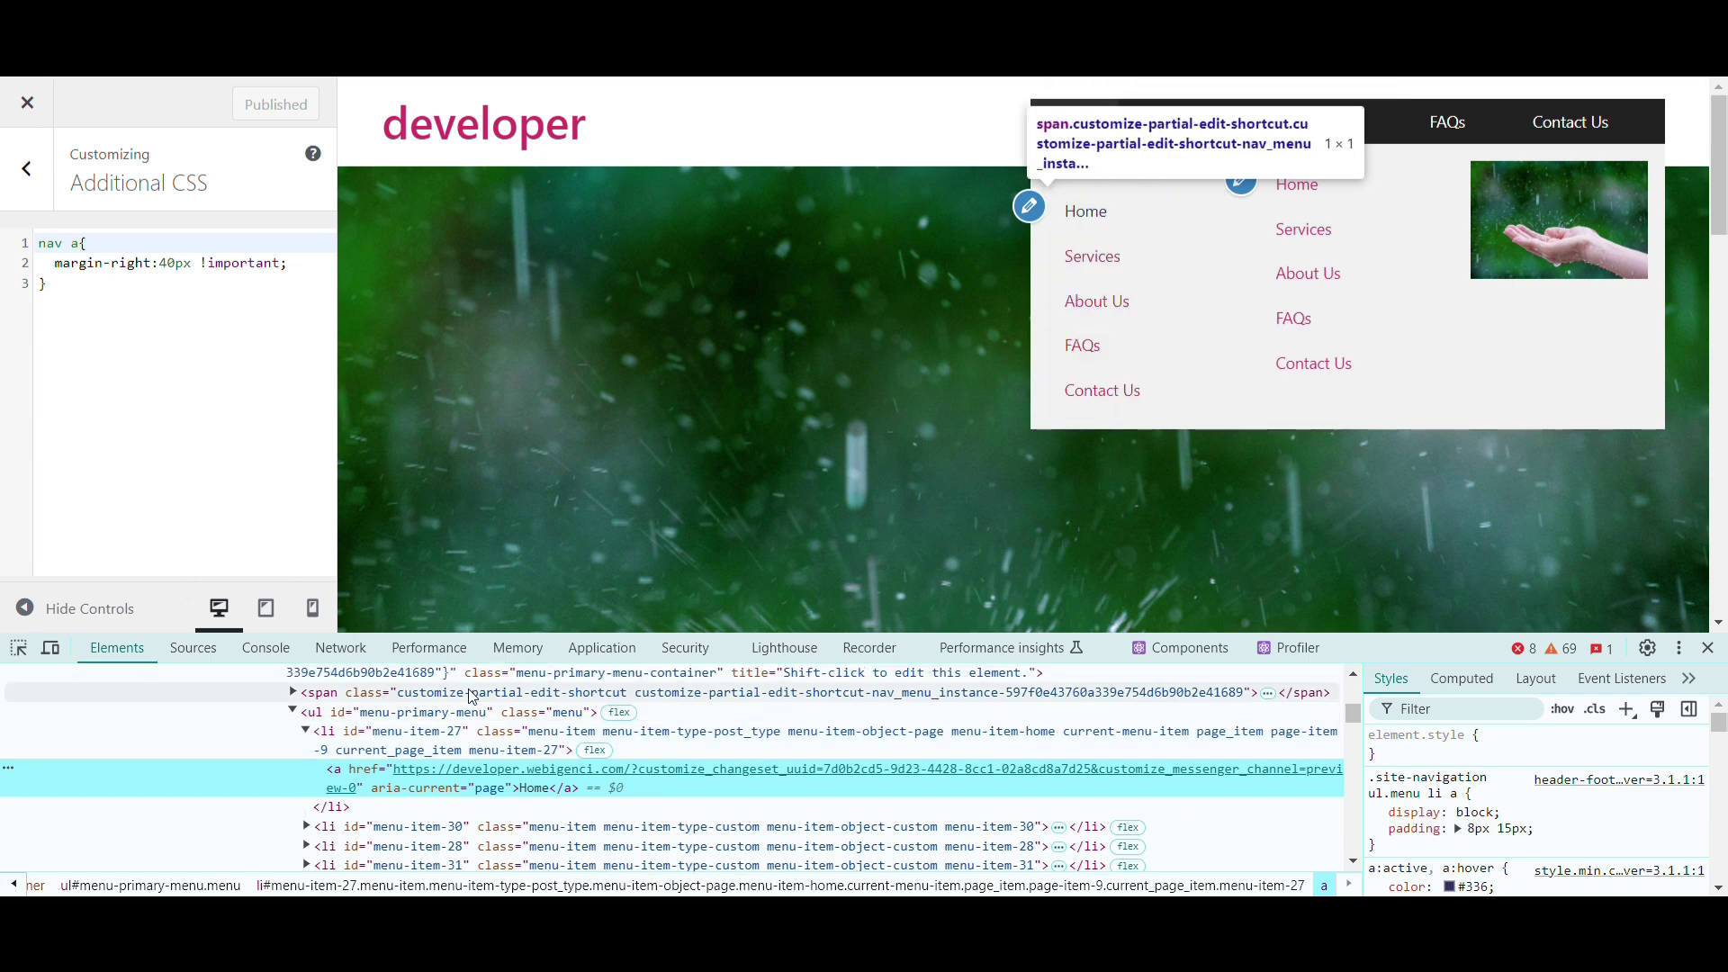
{"action": "scroll", "coordinate": [448, 690], "scroll_direction": "up", "scroll_amount": 5}
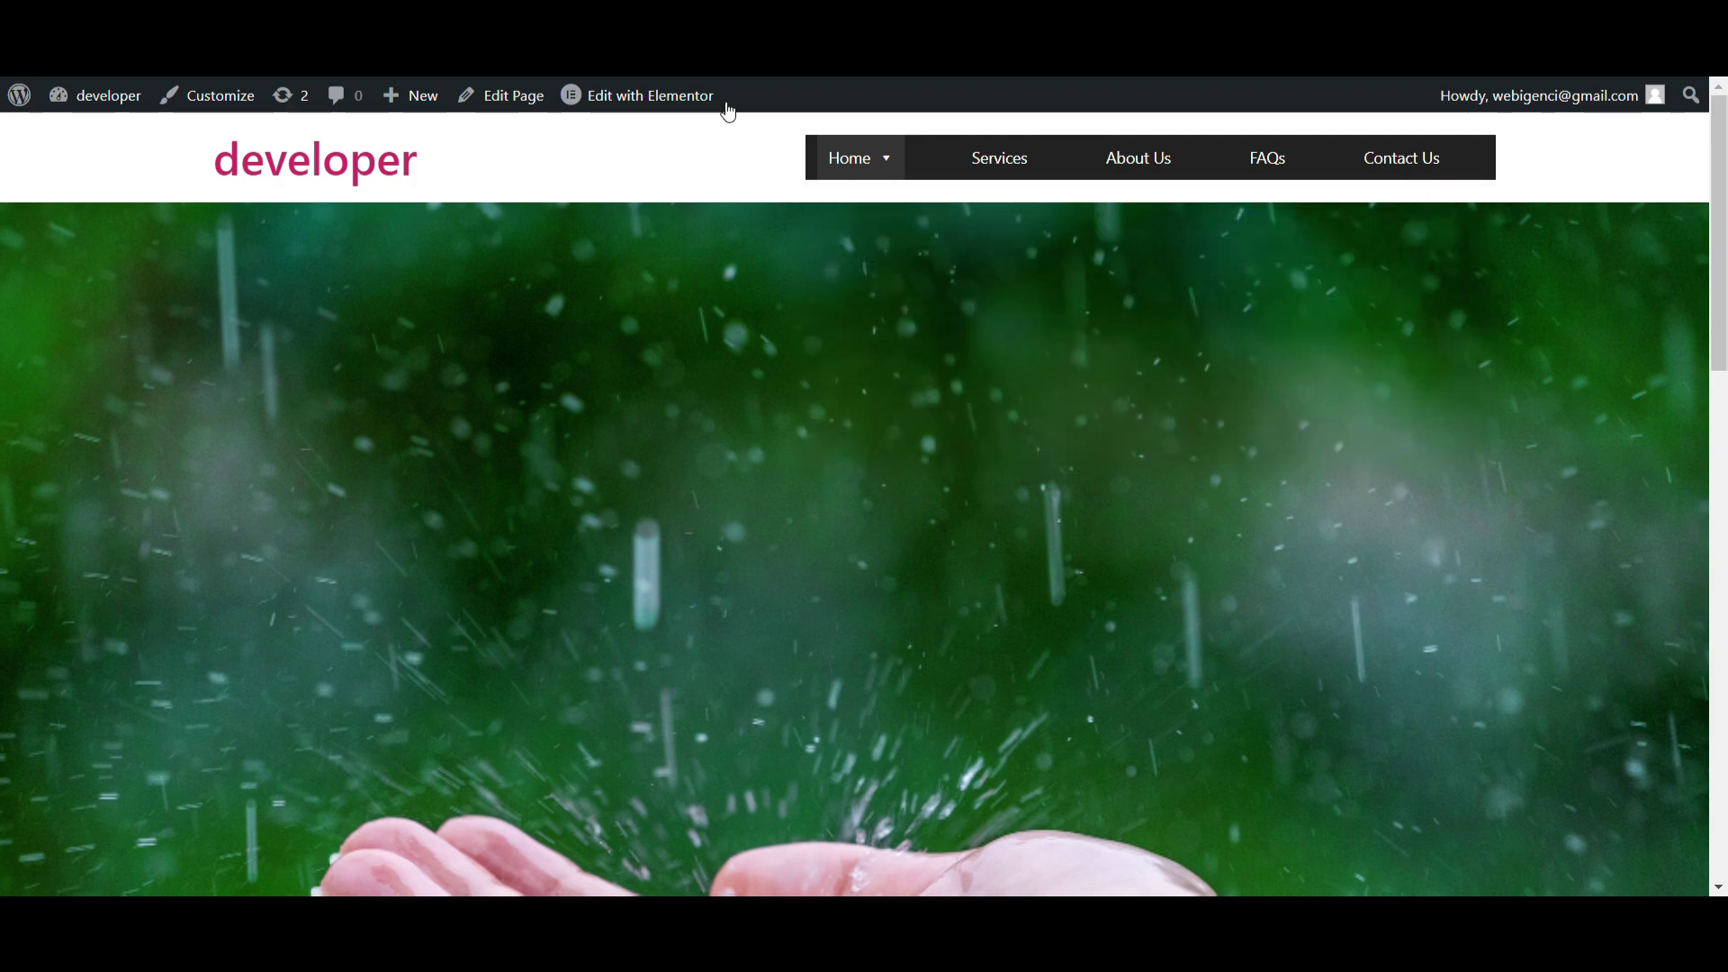
Step: Return to the Primary Menu's structure, reopen Home's mega menu settings, and add a second row to the grid
{"action": "left_click", "coordinate": [900, 18]}
{"action": "scroll", "coordinate": [592, 734], "scroll_direction": "down", "scroll_amount": 5}
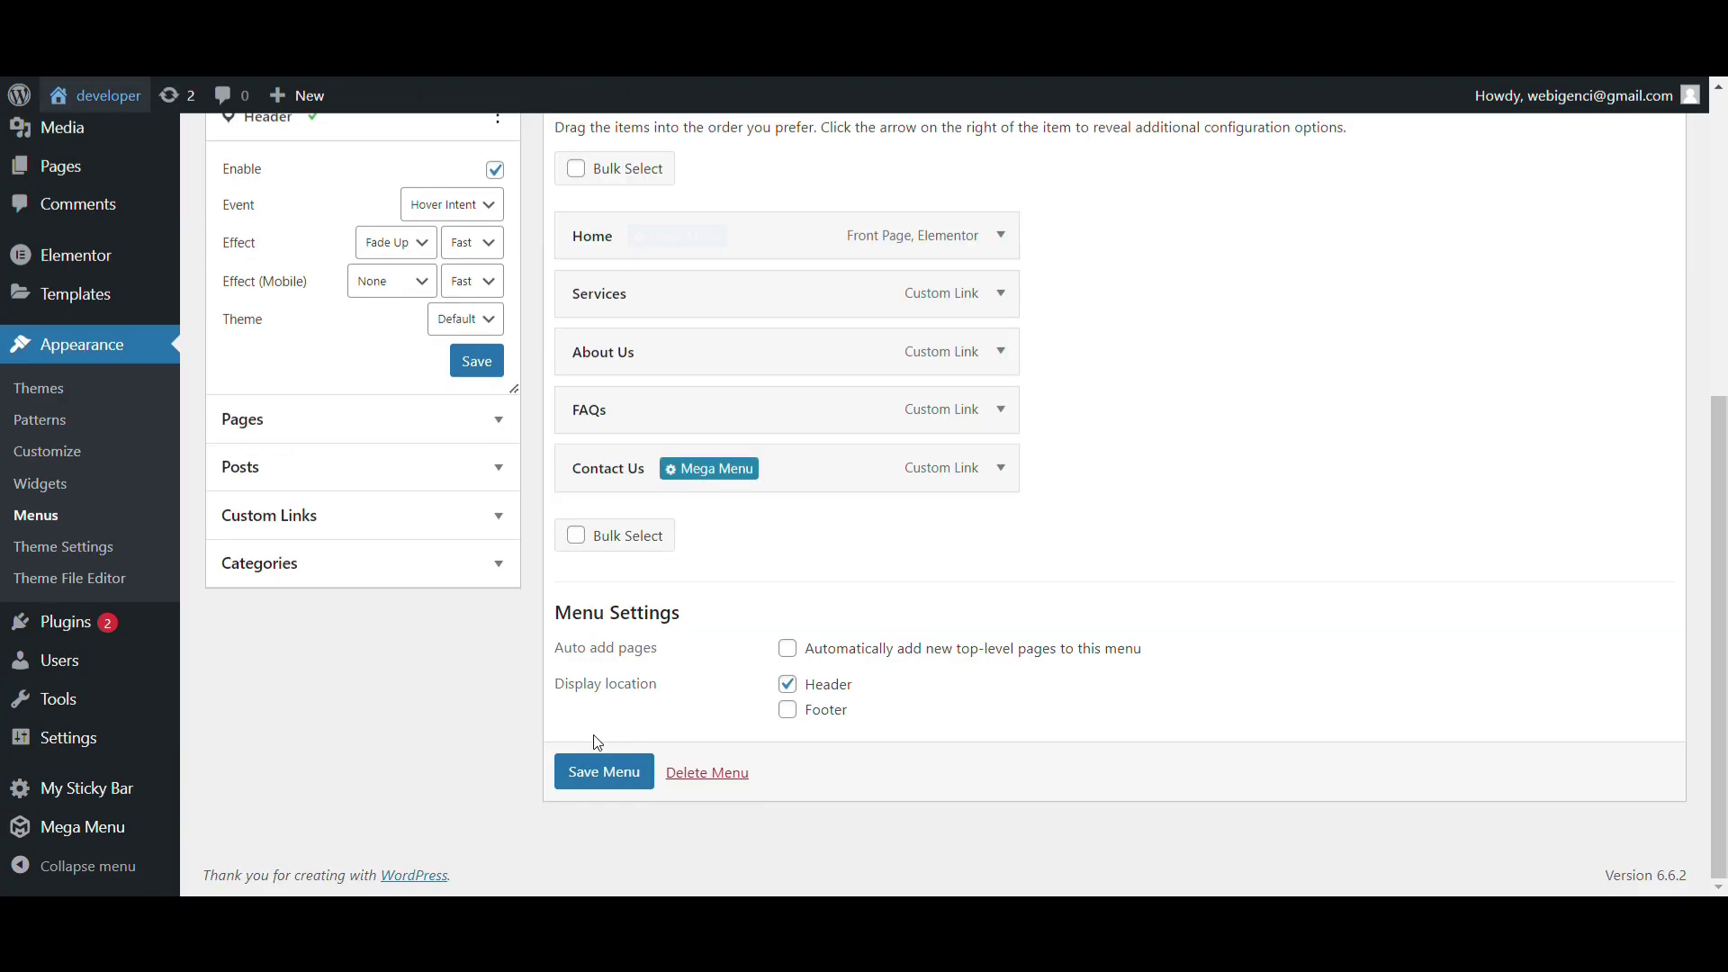
{"action": "mouse_move", "coordinate": [601, 361]}
{"action": "left_mouse_down"}
{"action": "mouse_move", "coordinate": [673, 374]}
{"action": "mouse_move", "coordinate": [558, 334]}
{"action": "mouse_move", "coordinate": [621, 360]}
{"action": "mouse_move", "coordinate": [575, 364]}
{"action": "left_mouse_up"}
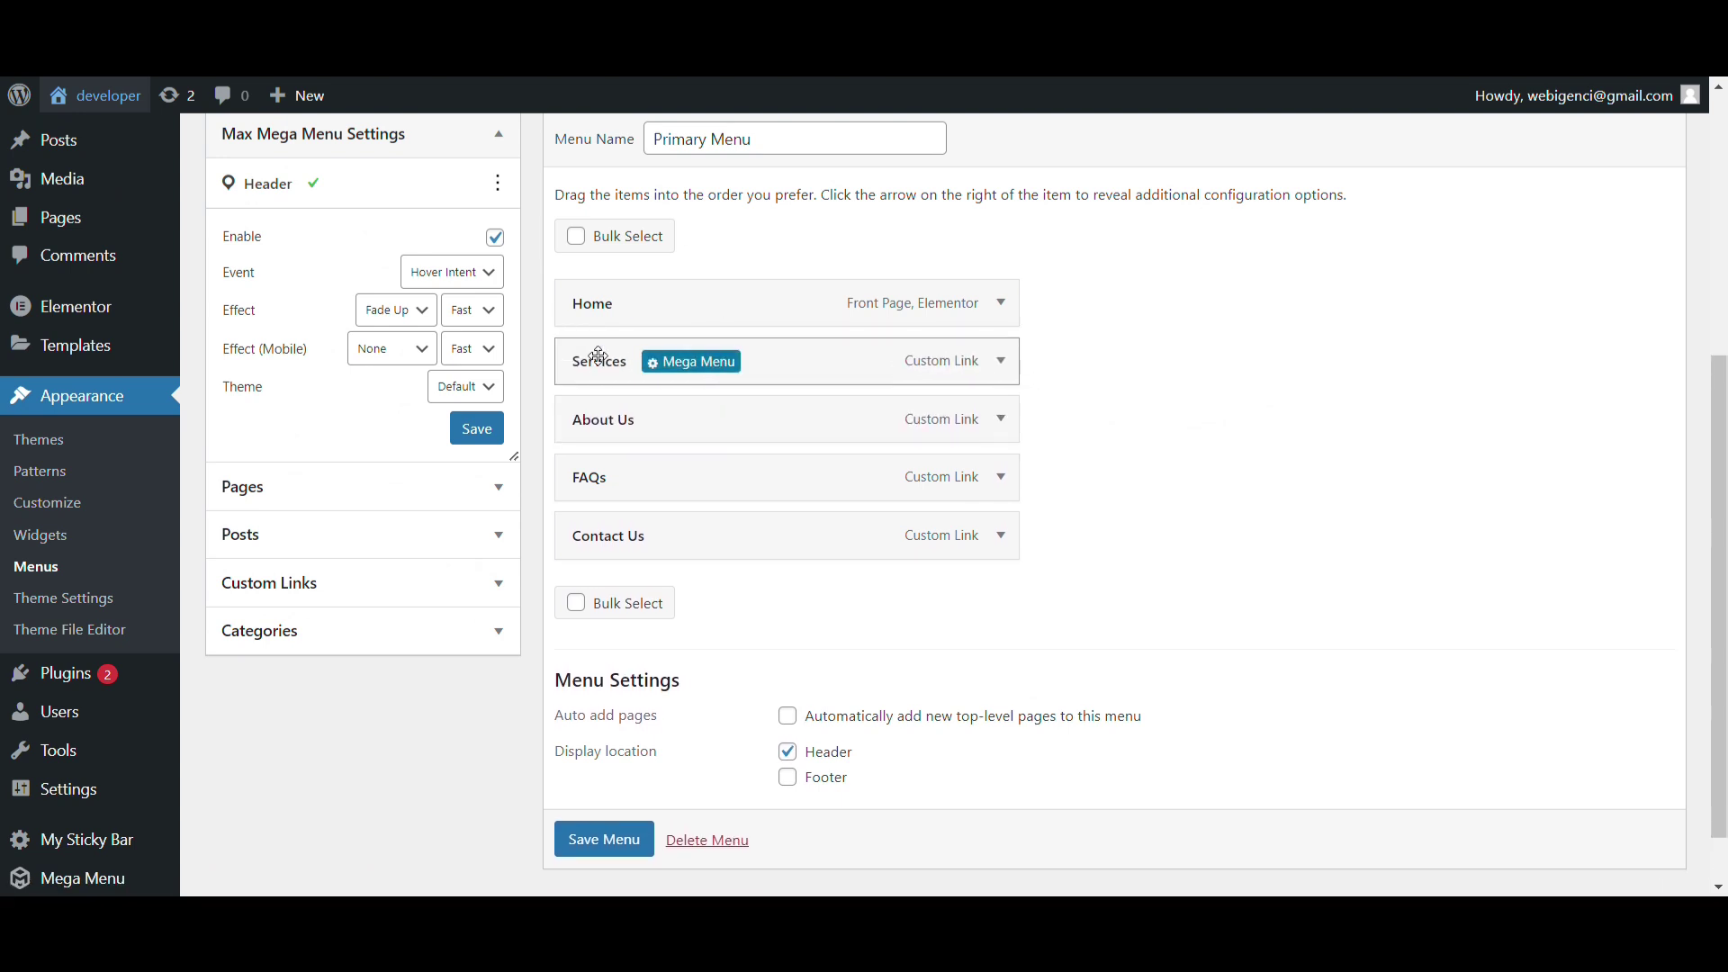
{"action": "left_click", "coordinate": [697, 305]}
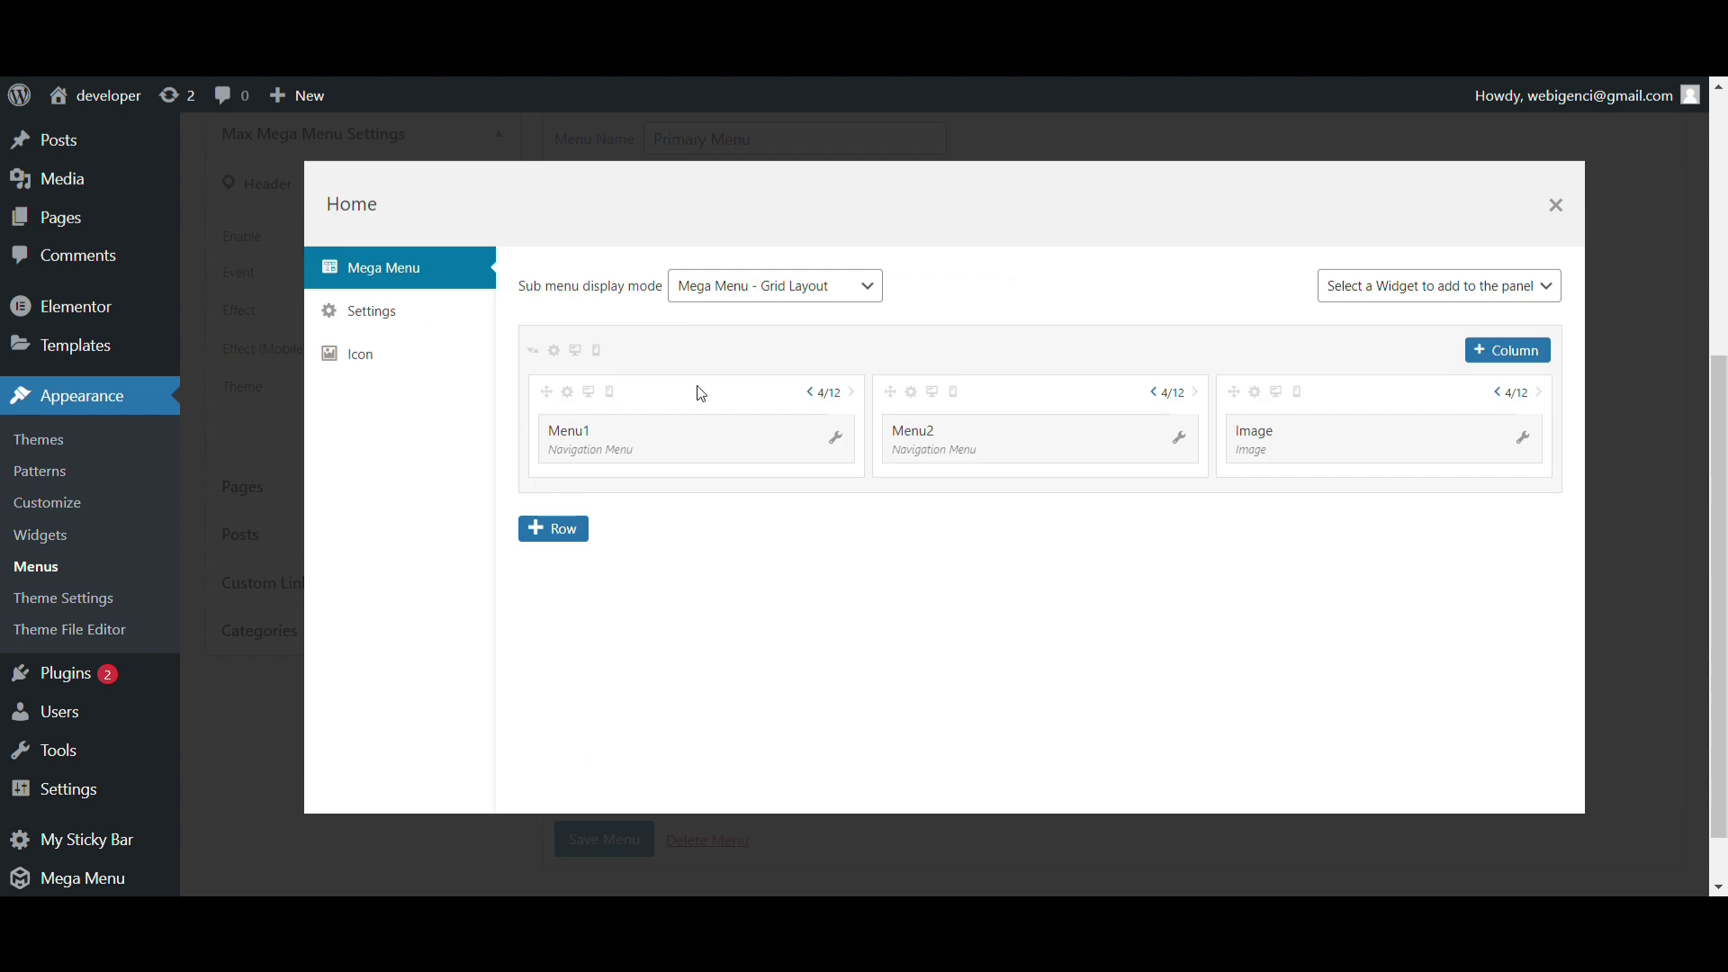
{"action": "left_click", "coordinate": [550, 530]}
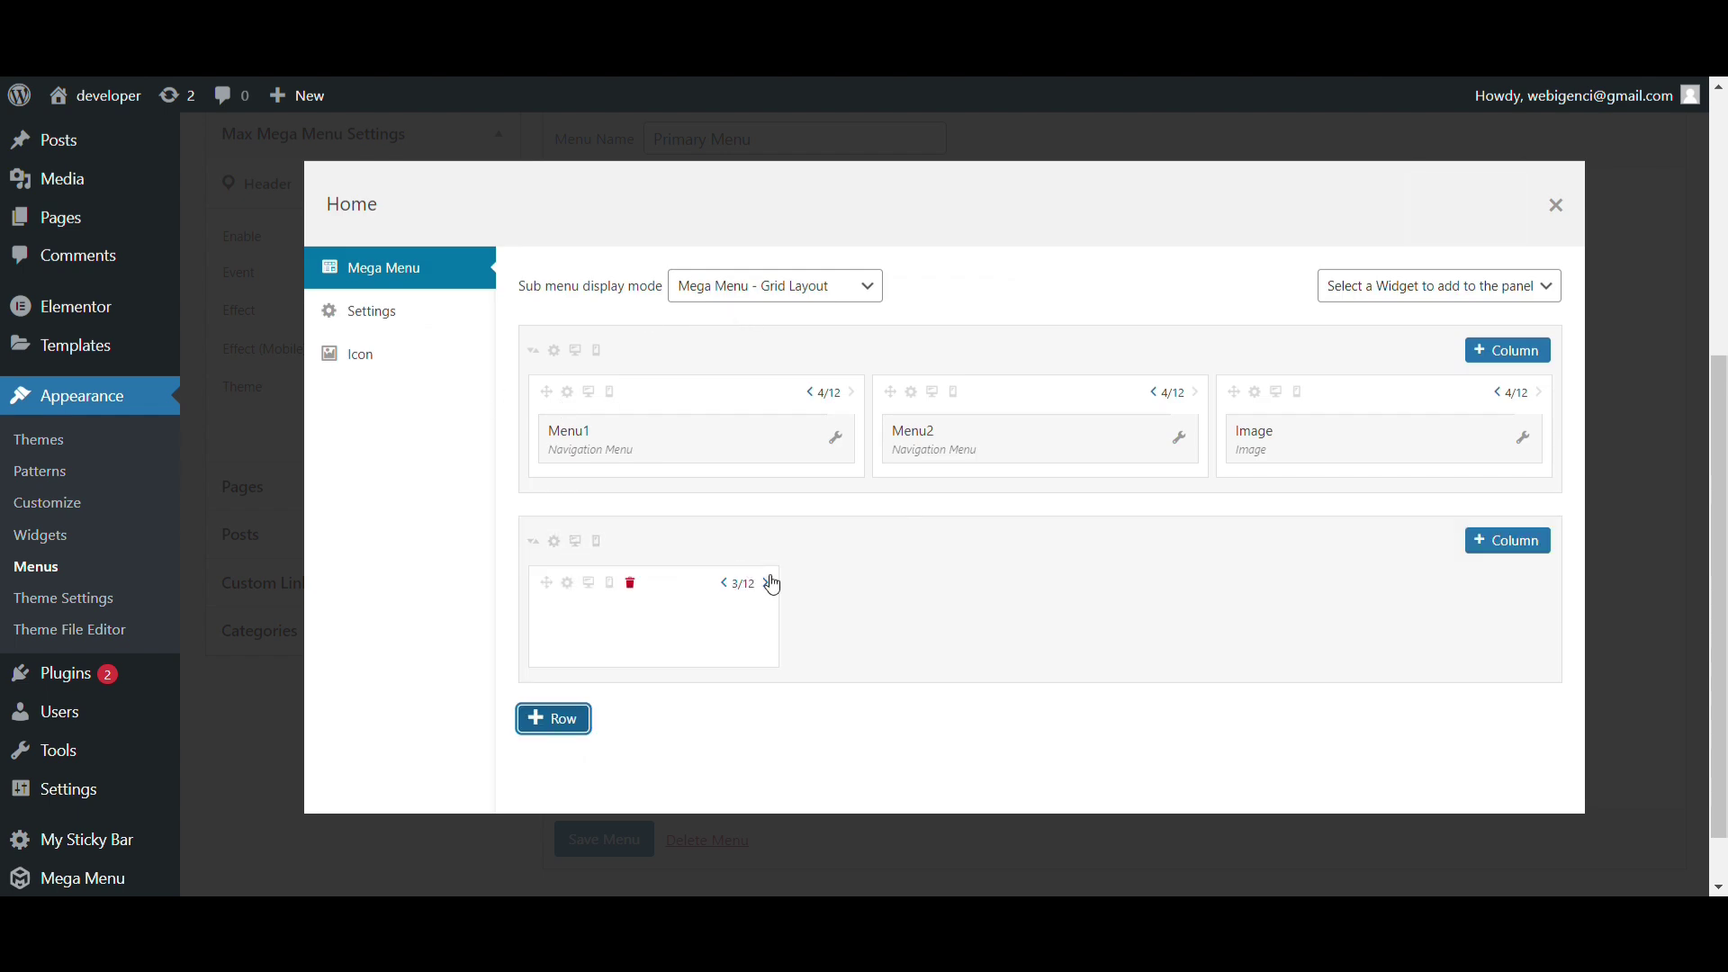
Step: Set the first grid row's column setting to 3 columns and save the row
{"action": "left_click", "coordinate": [554, 350]}
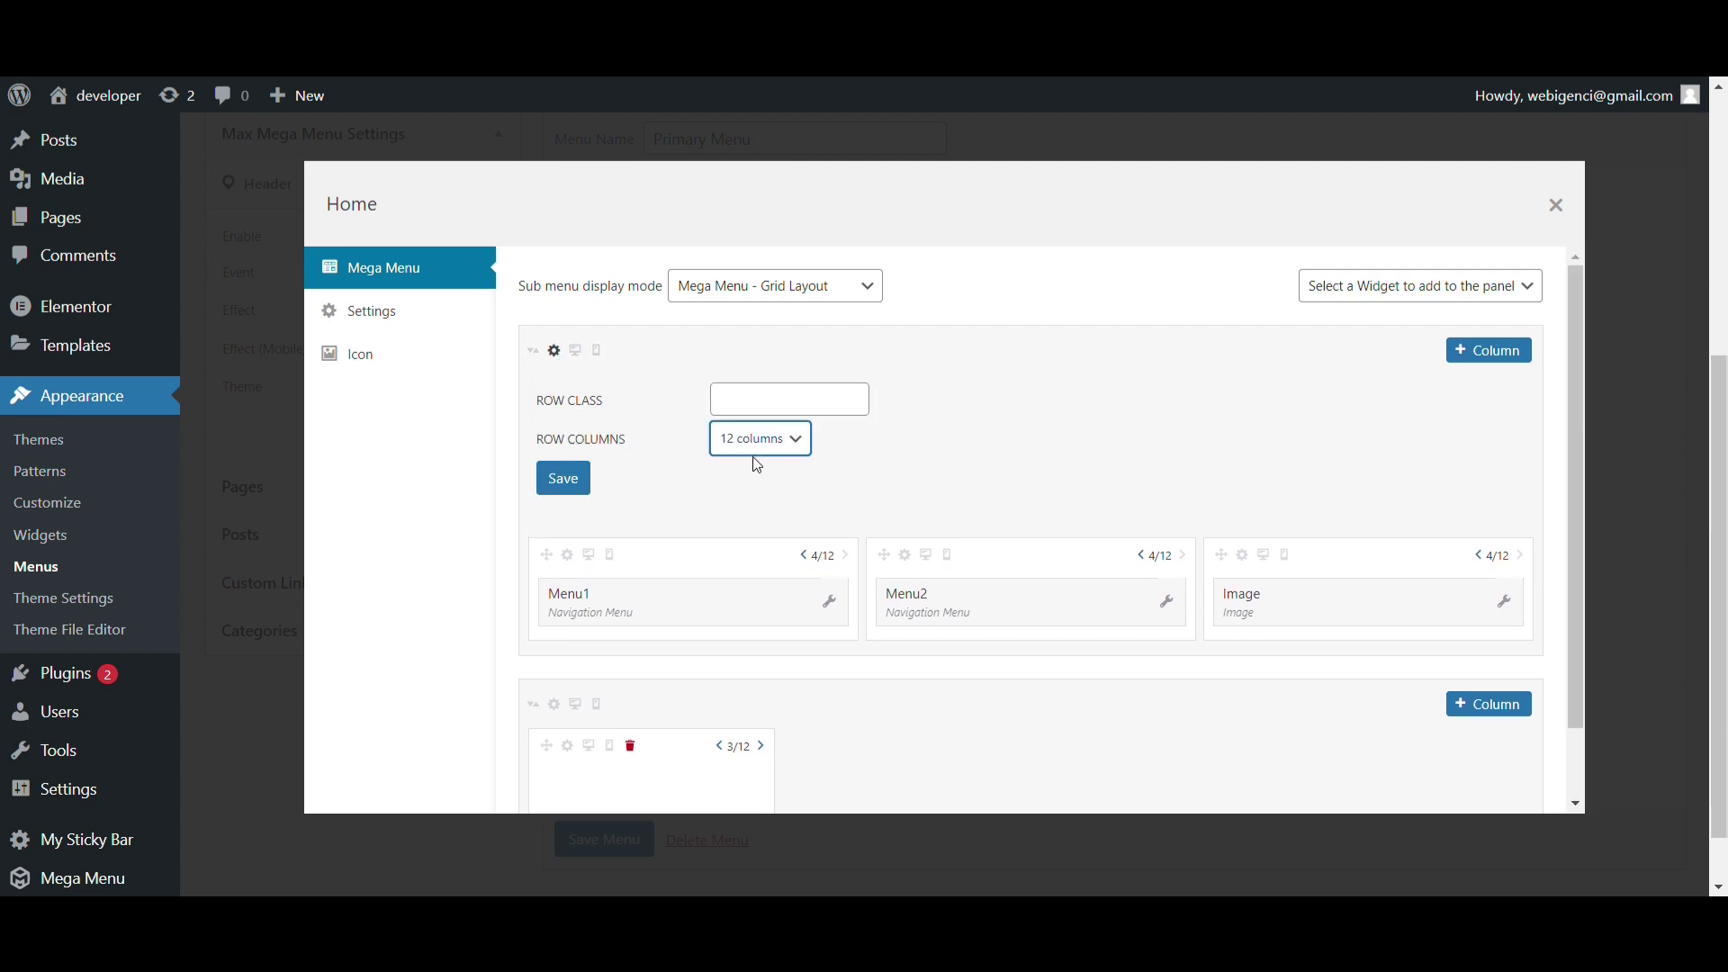
{"action": "left_click", "coordinate": [780, 538]}
{"action": "left_click", "coordinate": [562, 478]}
{"action": "scroll", "coordinate": [576, 477], "scroll_direction": "down", "scroll_amount": 3}
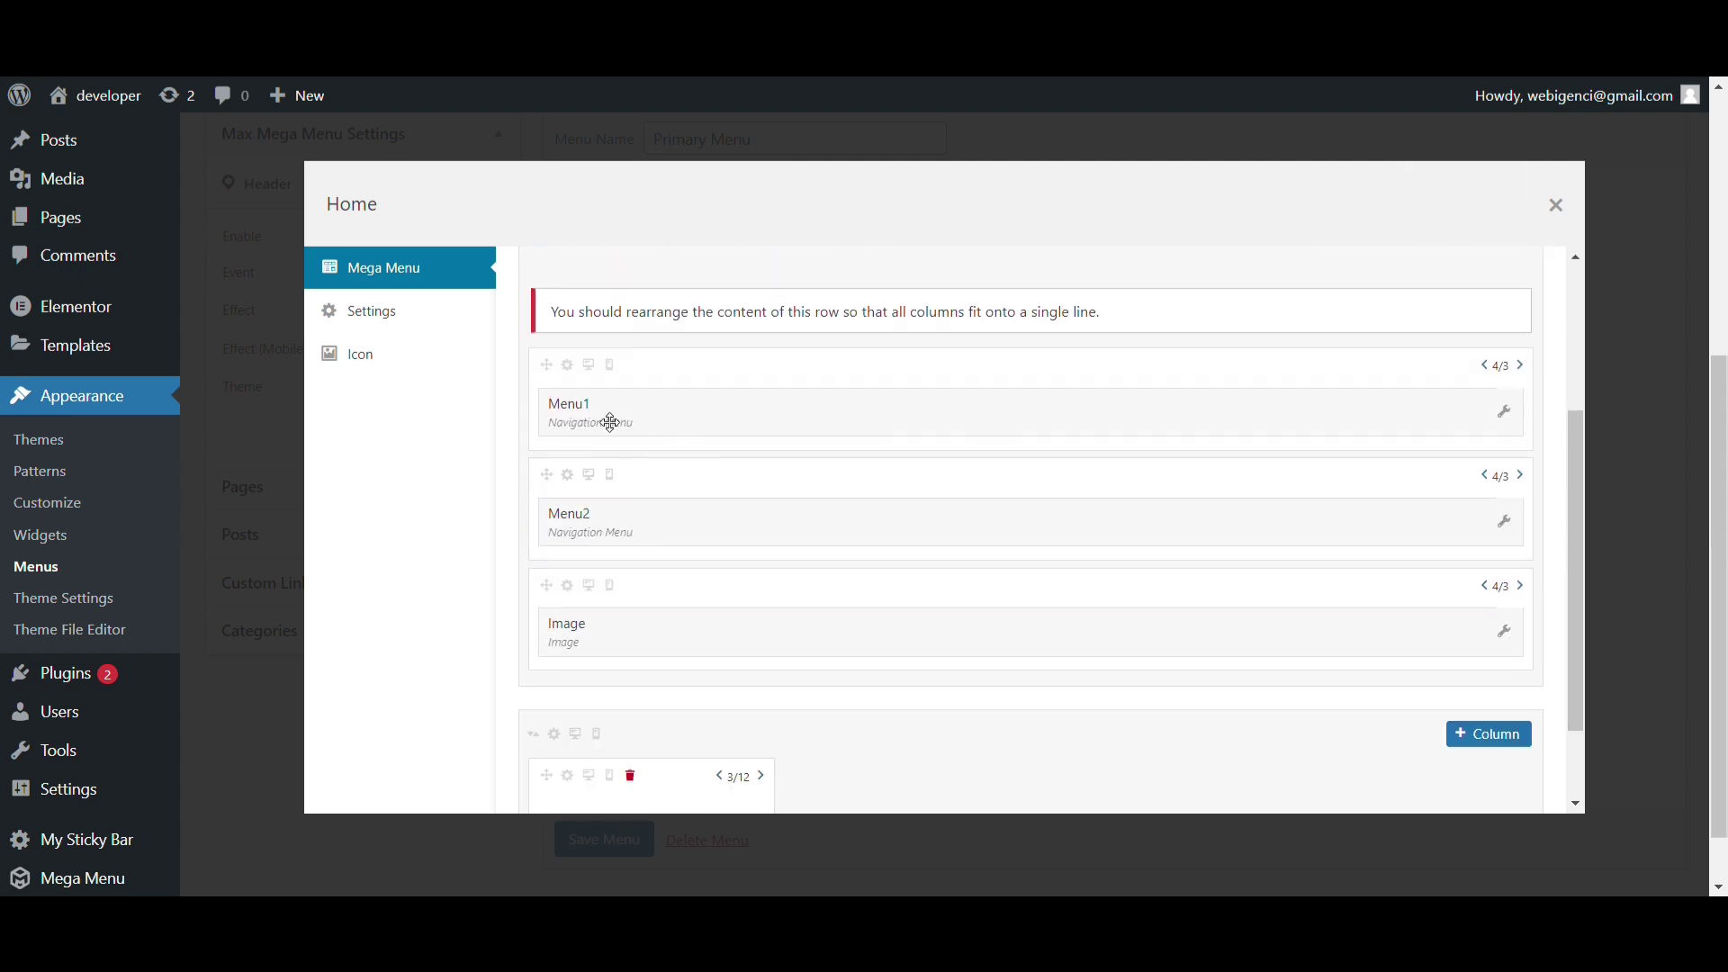
Step: Delete the empty column from the second grid row and close Home's mega menu settings
{"action": "scroll", "coordinate": [750, 539], "scroll_direction": "down", "scroll_amount": 2}
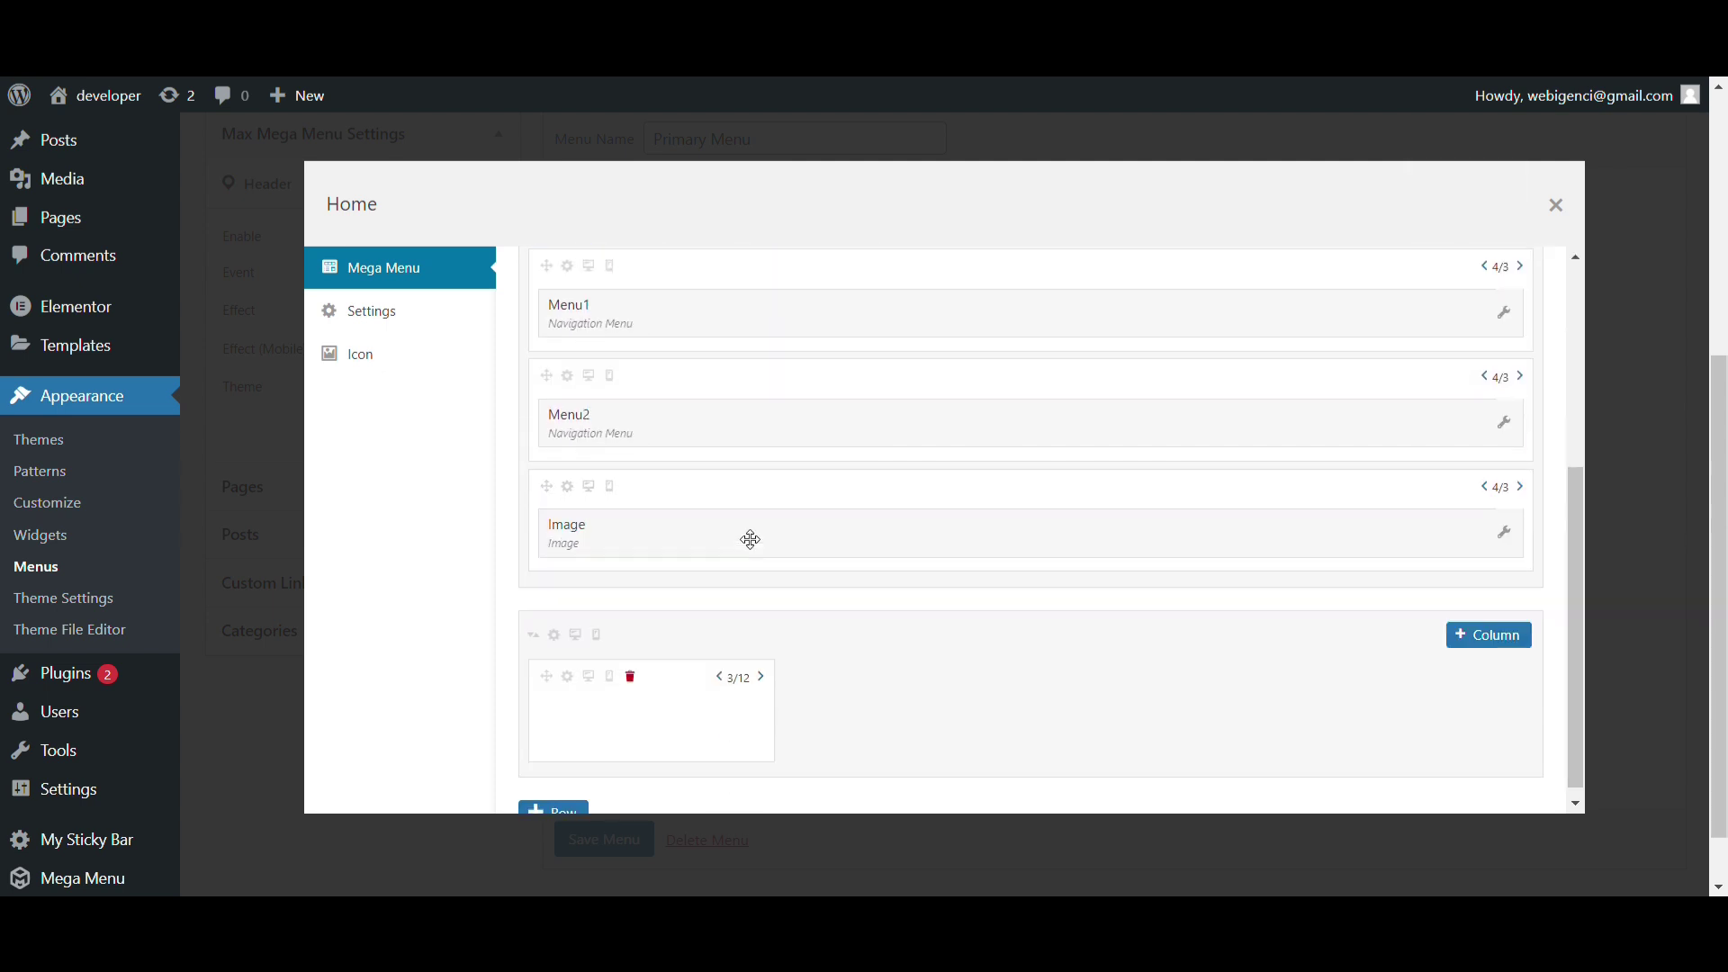
{"action": "scroll", "coordinate": [750, 539], "scroll_direction": "down", "scroll_amount": 1}
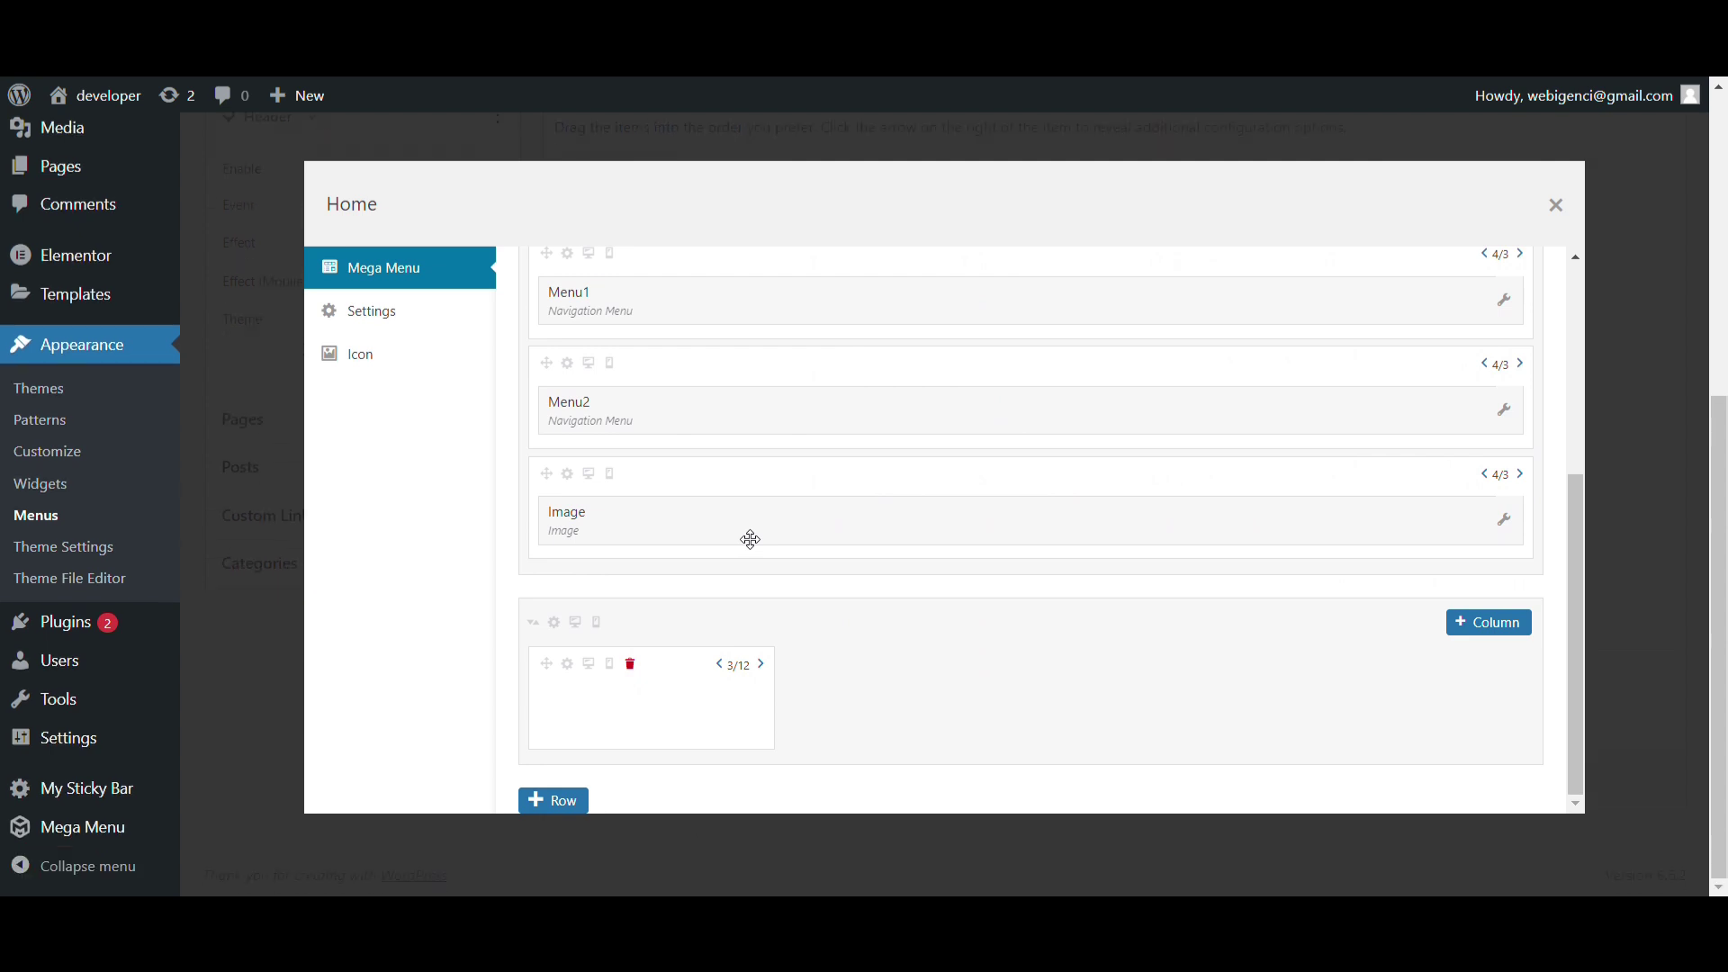
{"action": "left_click", "coordinate": [632, 670]}
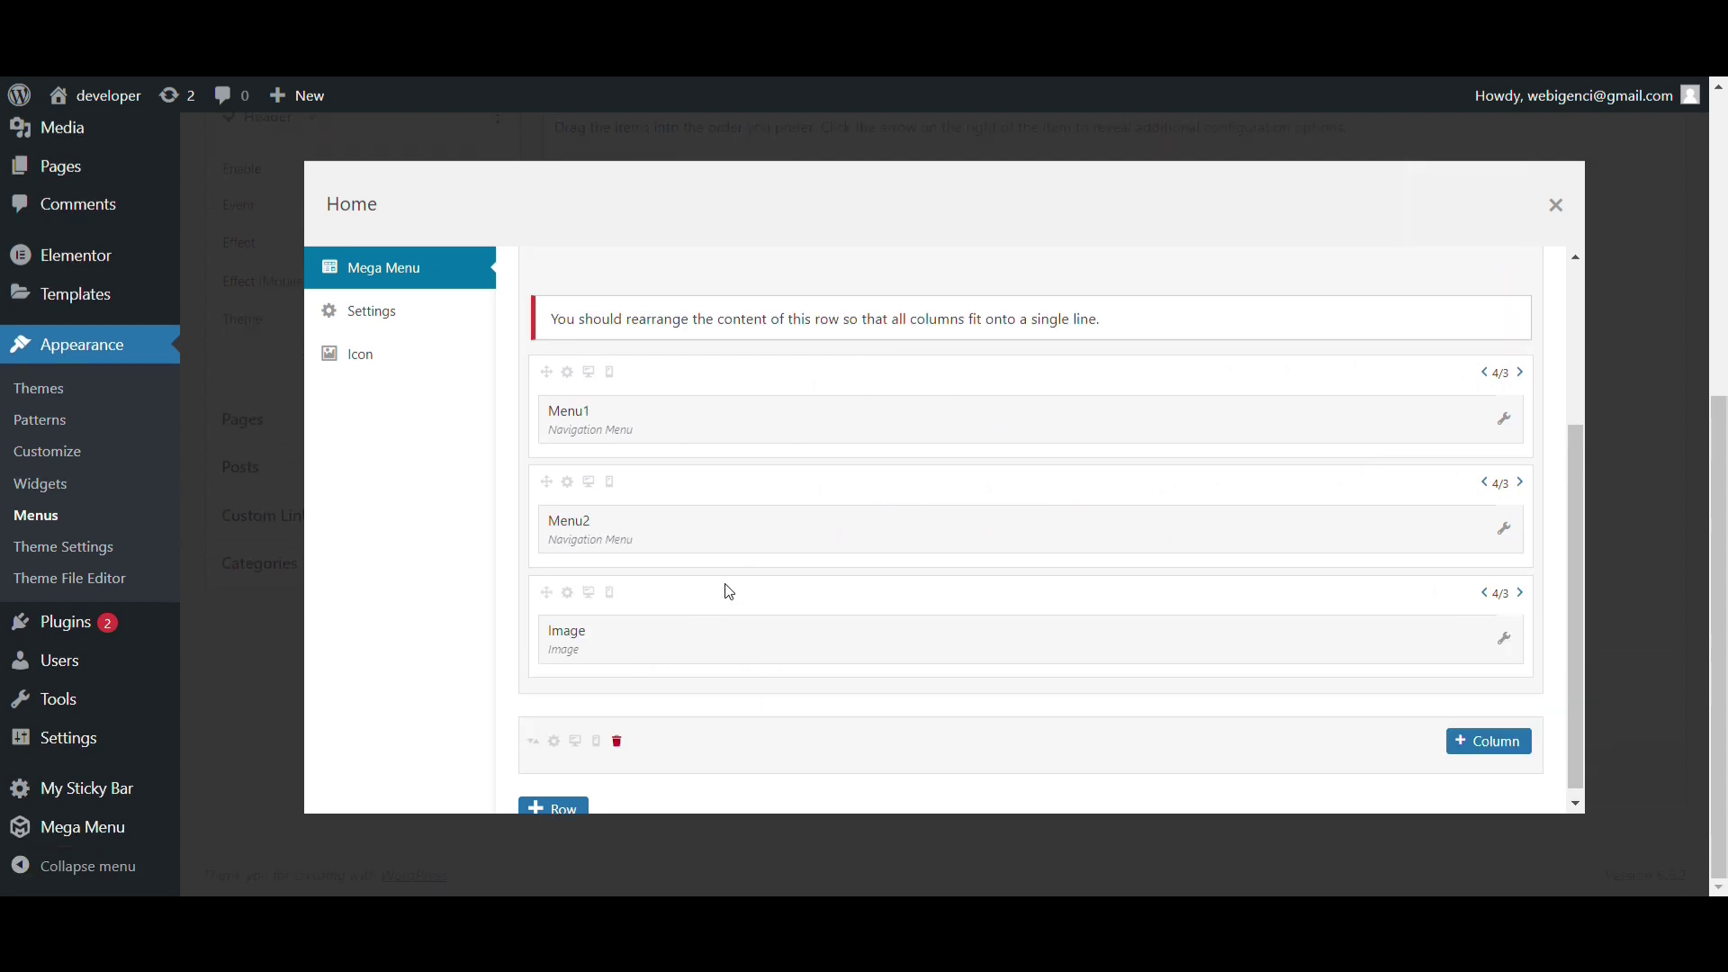
{"action": "left_click", "coordinate": [1560, 208]}
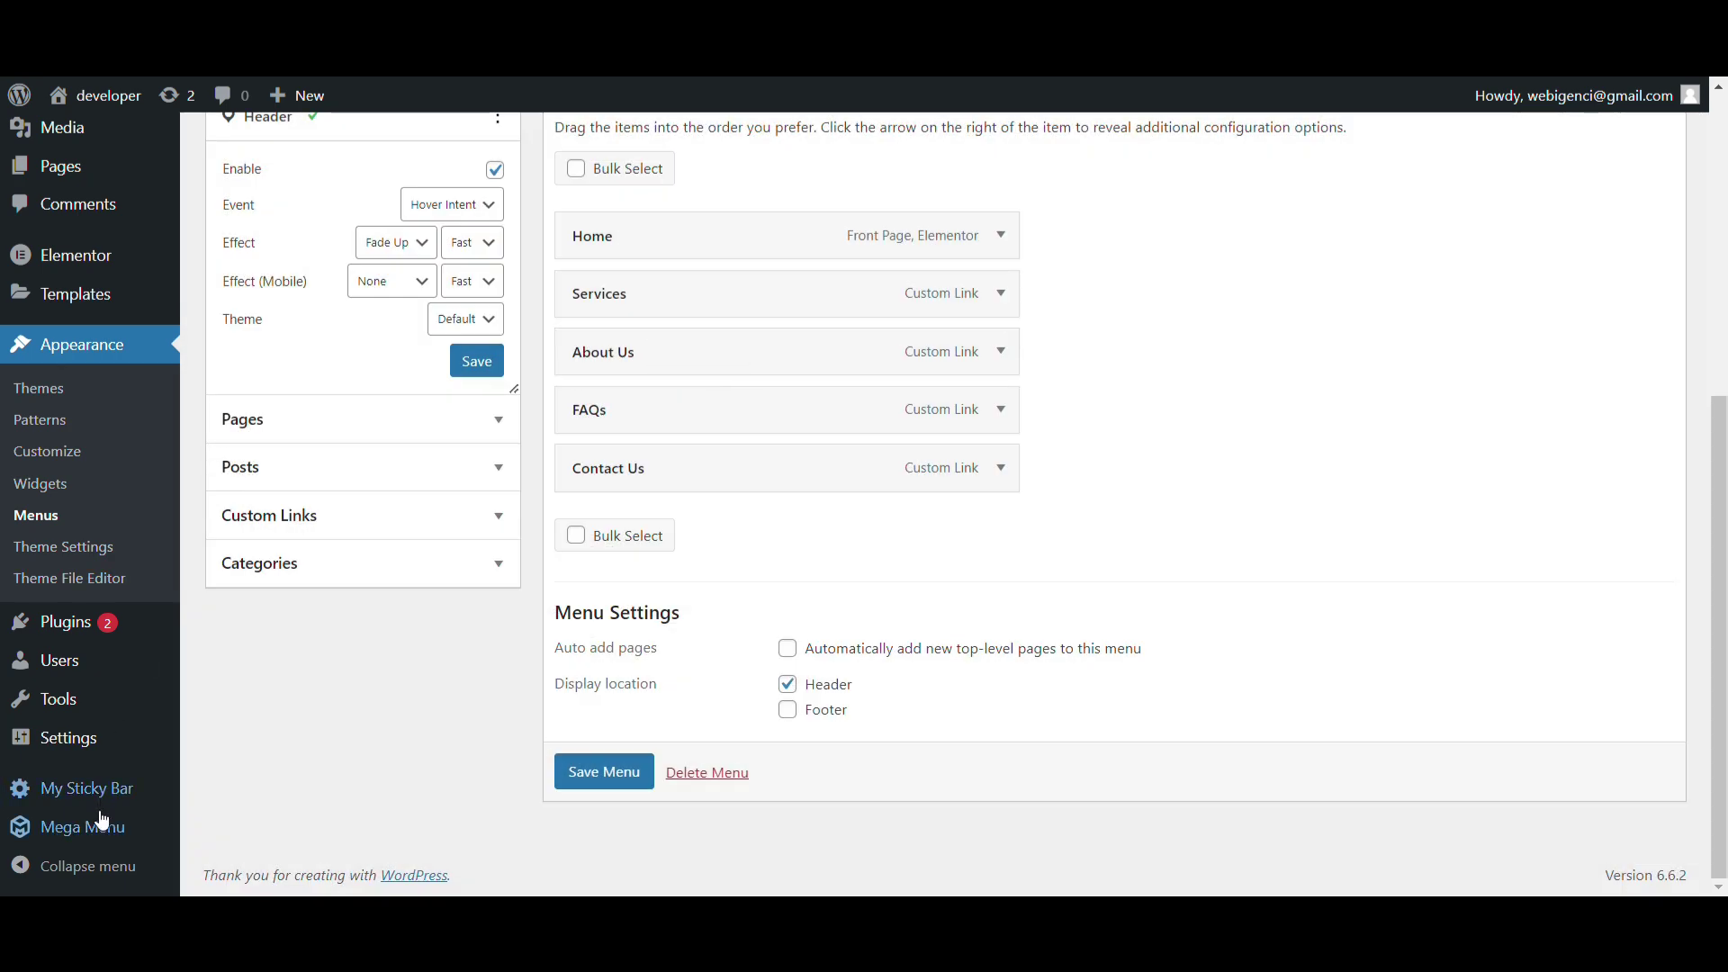
Step: Open Max Mega Menu's Menu Locations and examine the Header location's general and advanced settings
{"action": "mouse_move", "coordinate": [102, 825]}
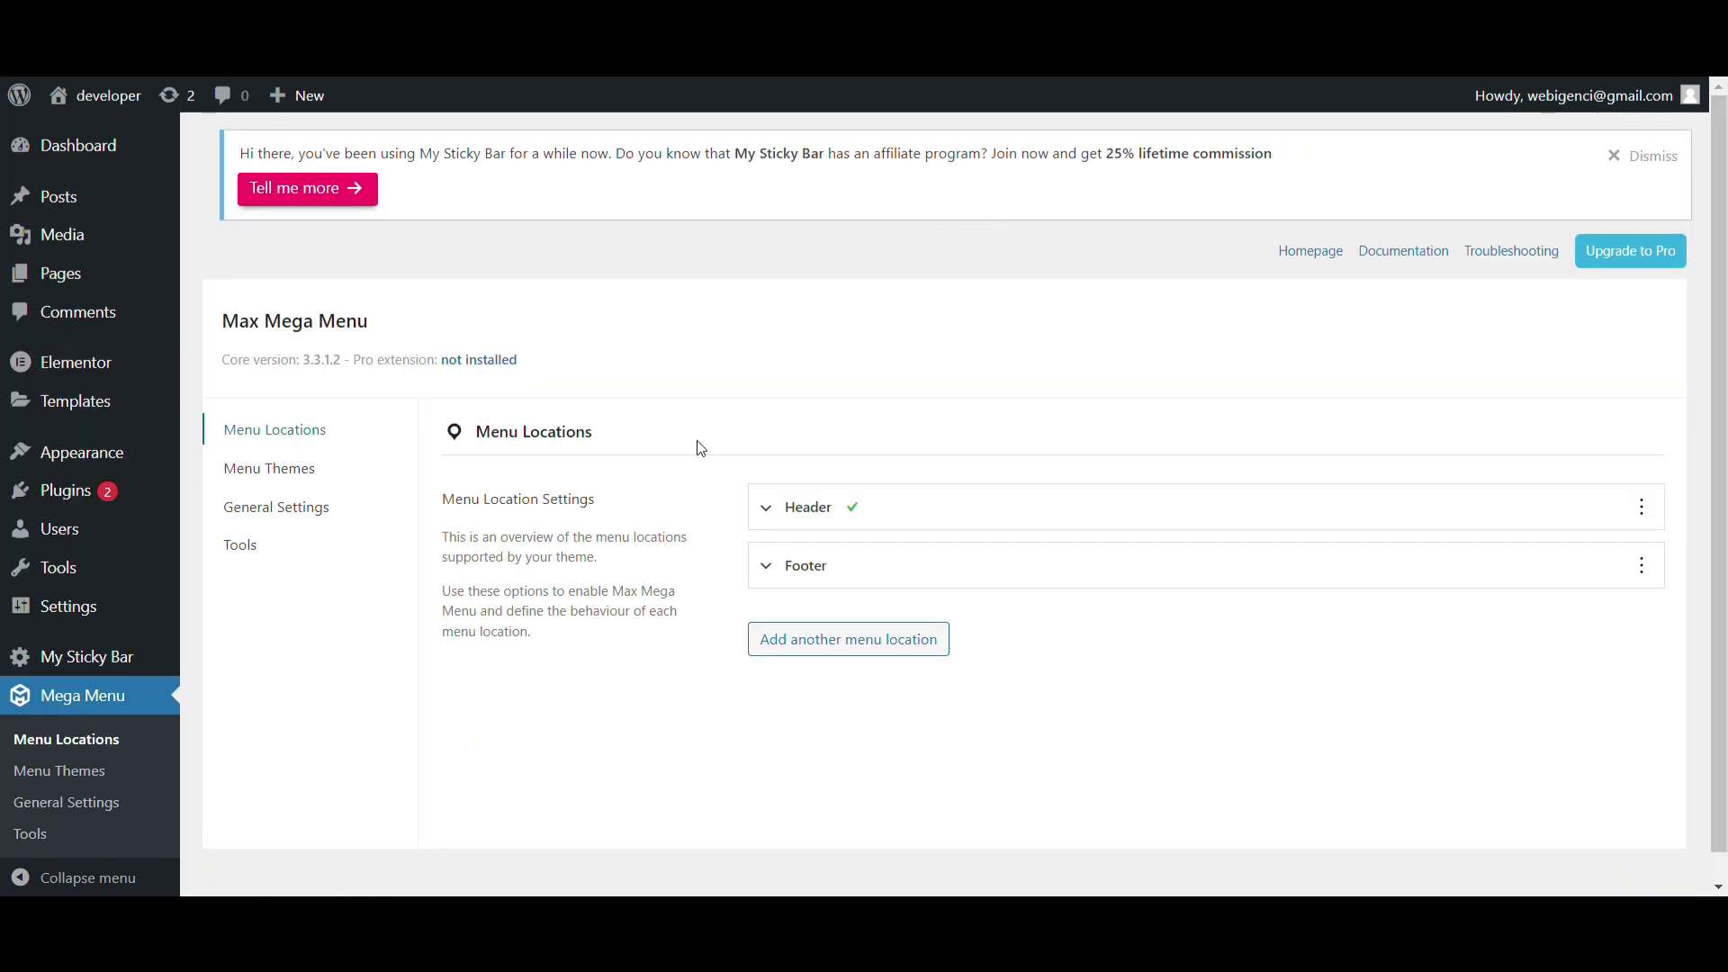
{"action": "scroll", "coordinate": [701, 450], "scroll_direction": "down", "scroll_amount": 1}
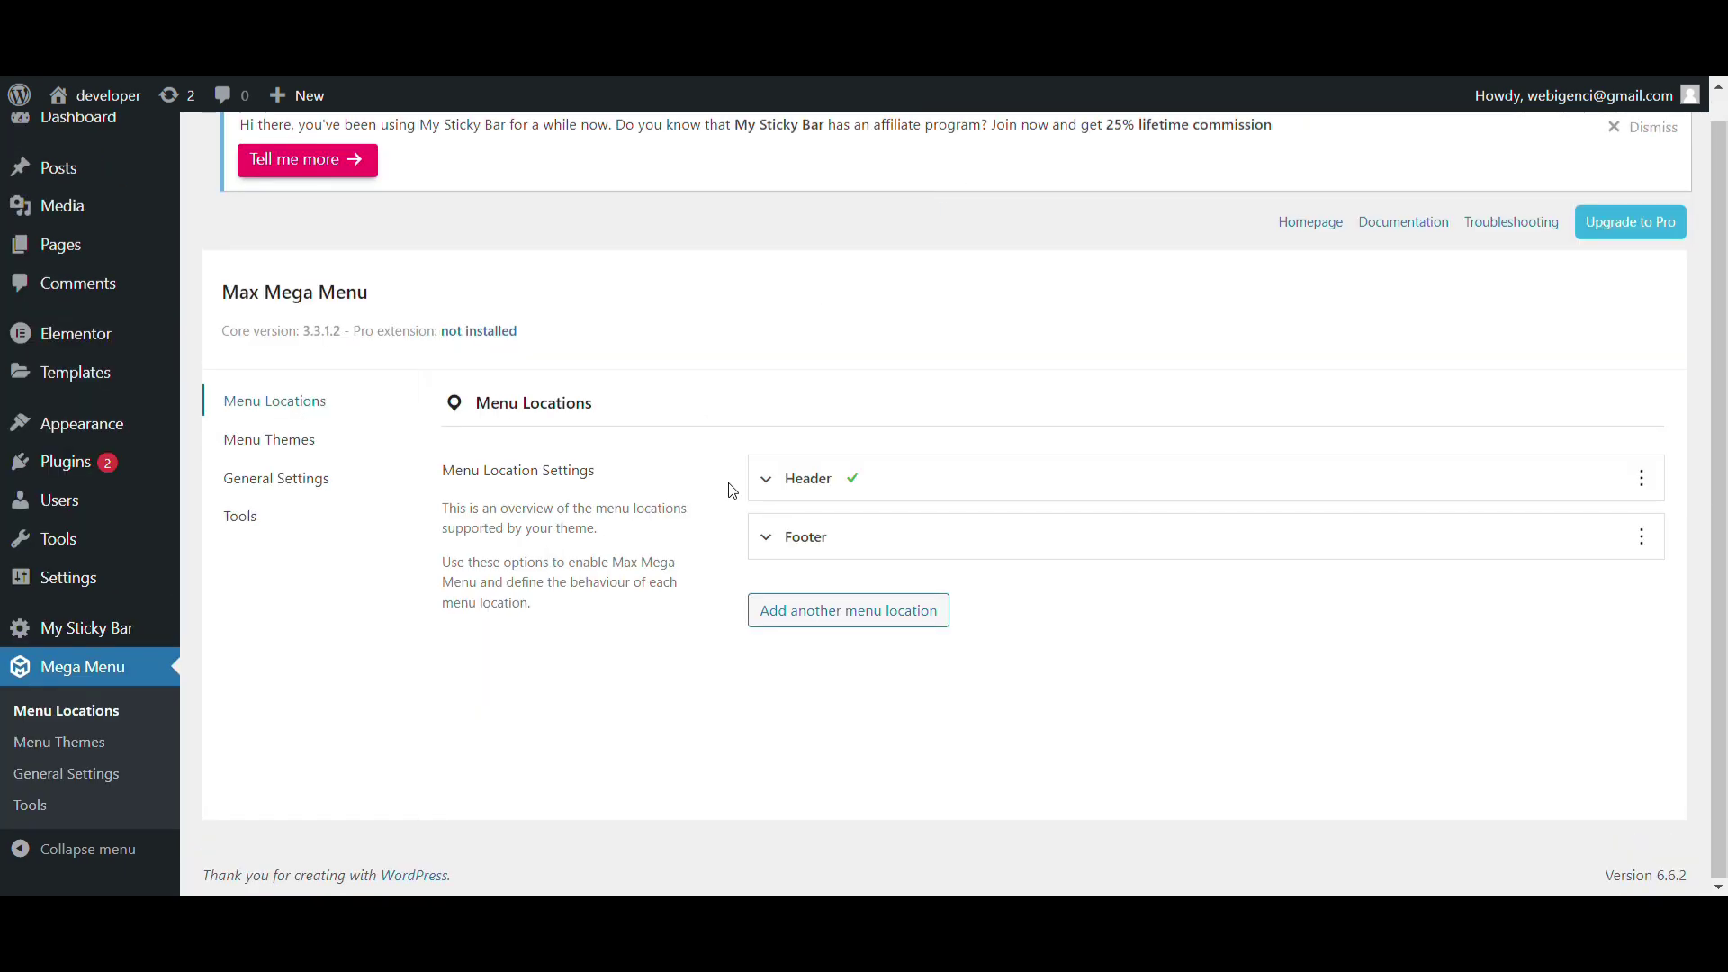
{"action": "left_click_drag", "start_coordinate": [801, 472], "coordinate": [828, 467]}
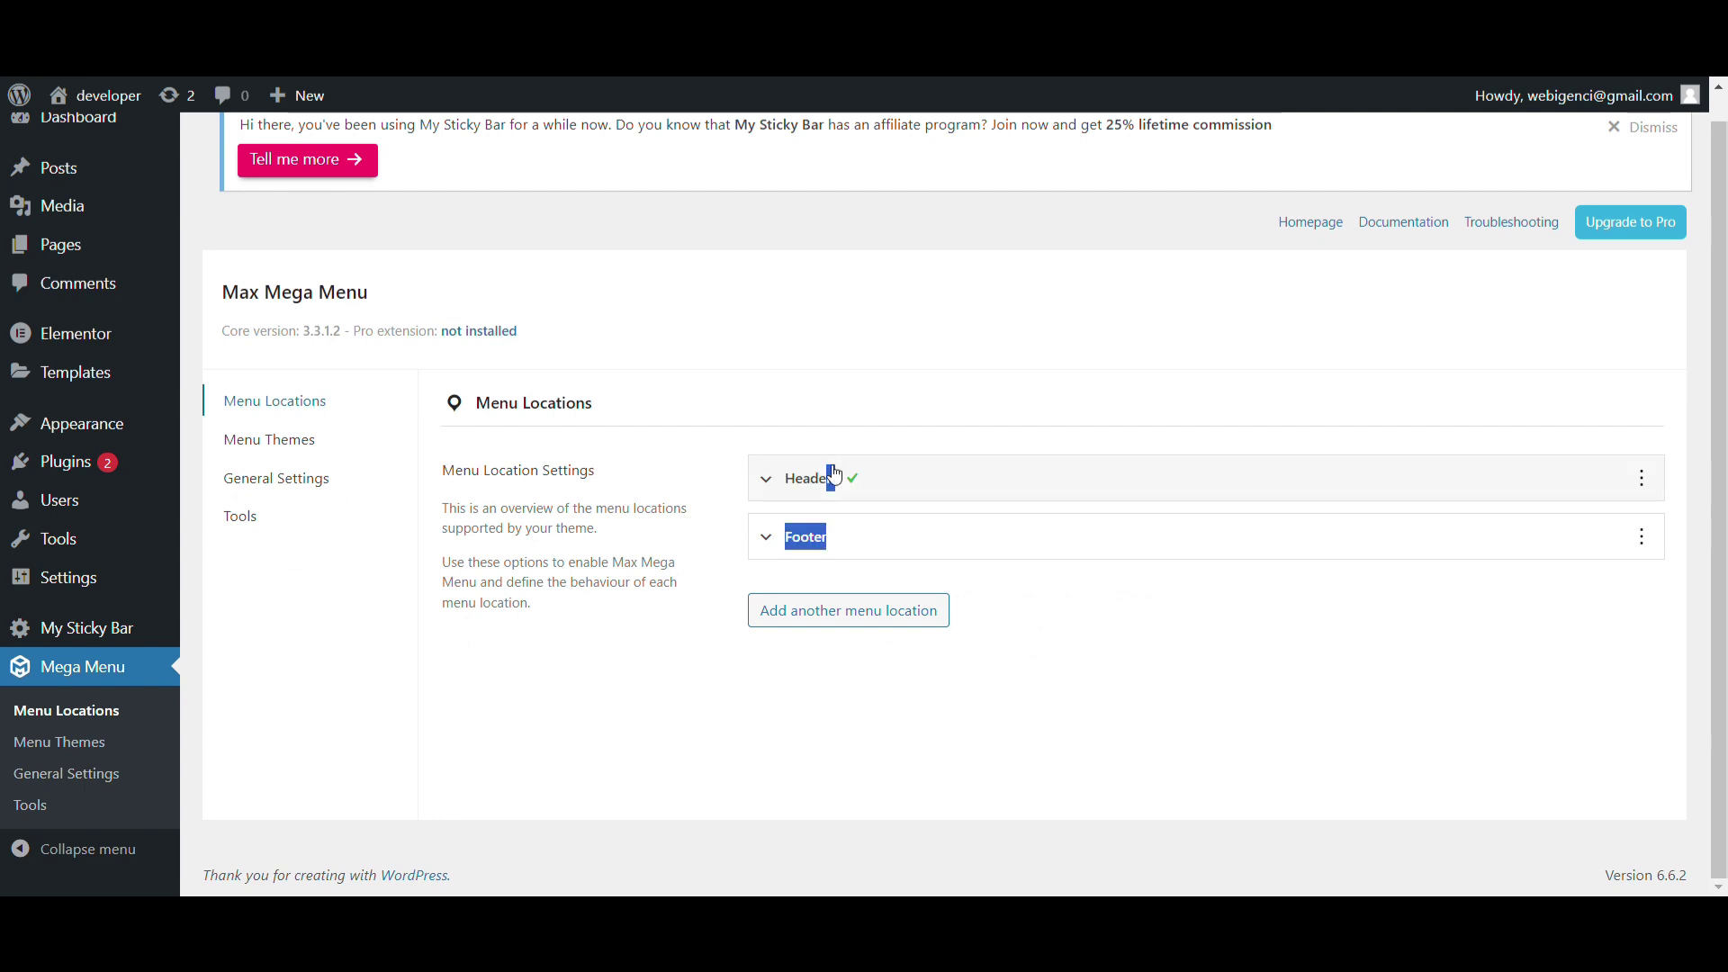
{"action": "left_click", "coordinate": [828, 468]}
{"action": "scroll", "coordinate": [828, 468], "scroll_direction": "down", "scroll_amount": 2}
{"action": "scroll", "coordinate": [979, 400], "scroll_direction": "down", "scroll_amount": 2}
{"action": "scroll", "coordinate": [977, 401], "scroll_direction": "up", "scroll_amount": 1}
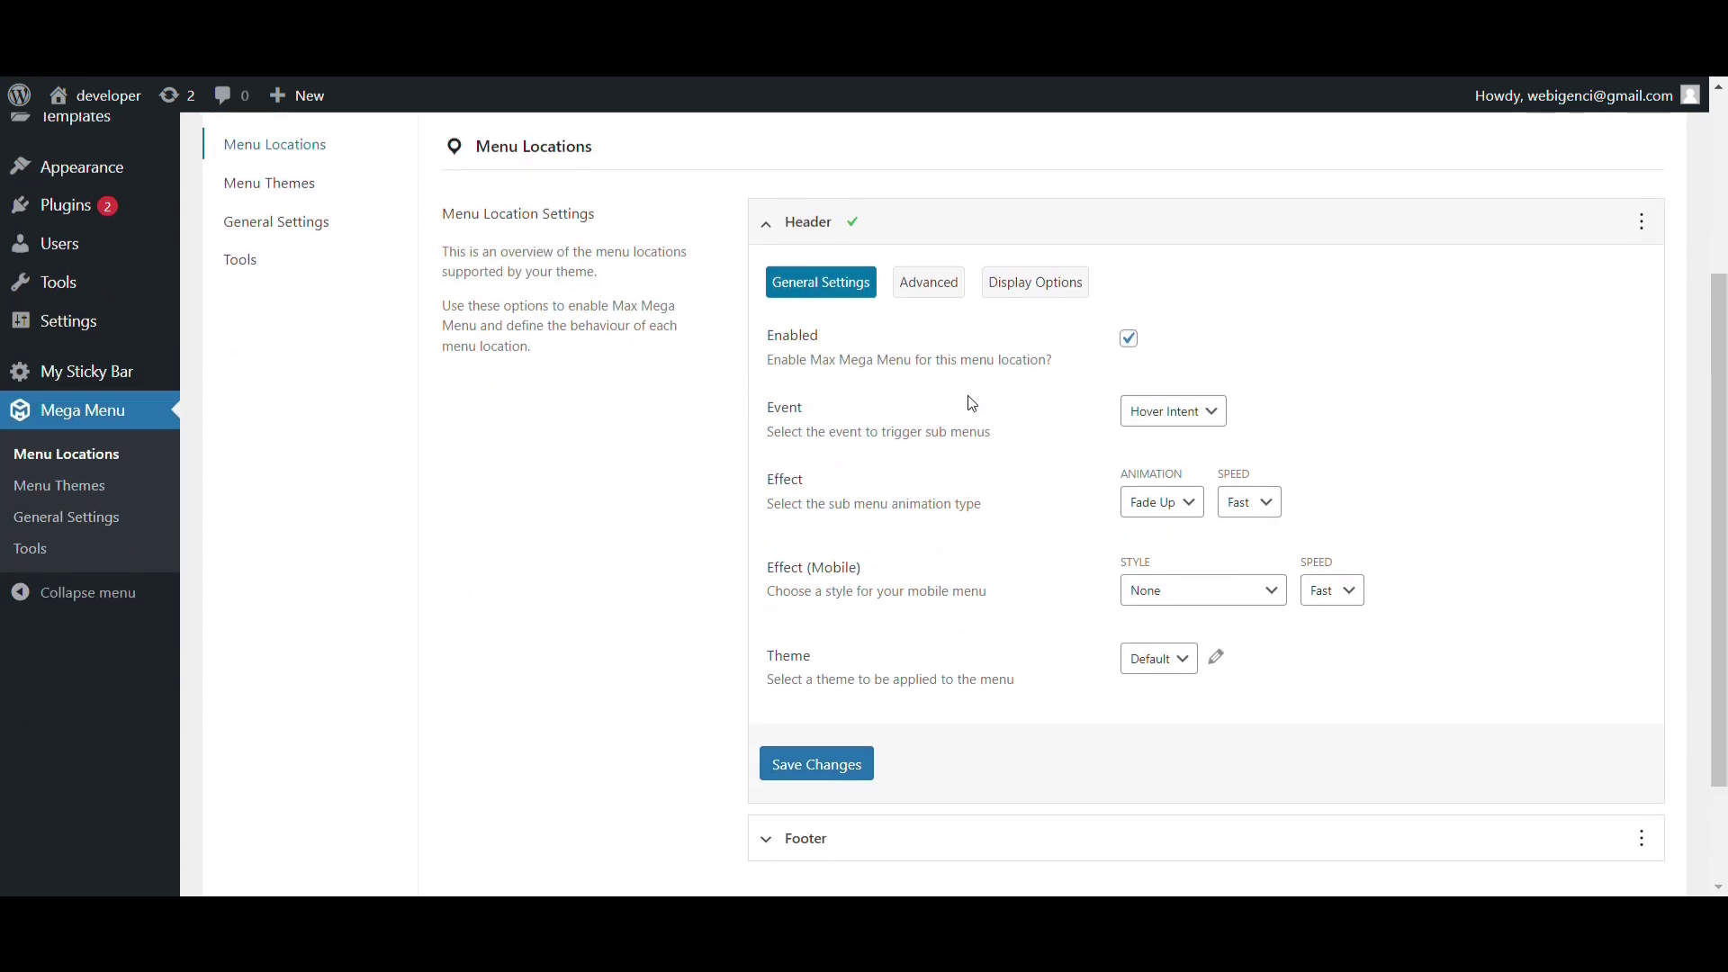
{"action": "left_click", "coordinate": [937, 281]}
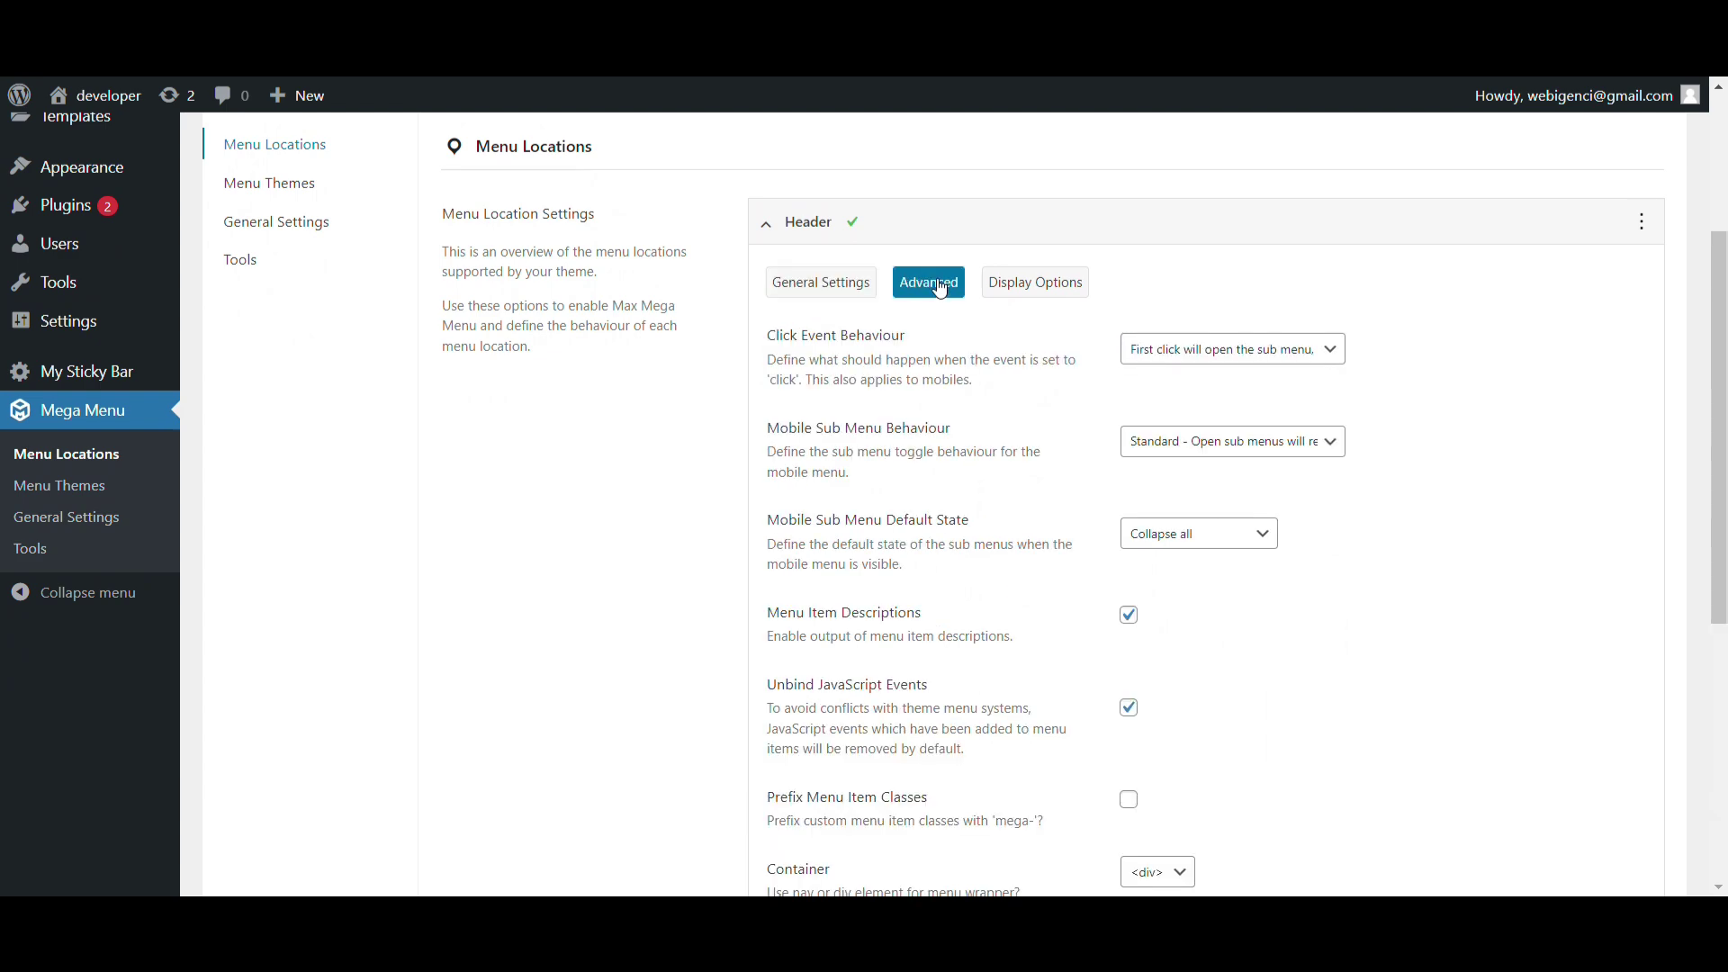
Step: Examine the Default menu theme's general settings, from arrows and line height to hover transitions and widget styling
{"action": "left_click", "coordinate": [297, 184]}
{"action": "scroll", "coordinate": [772, 391], "scroll_direction": "down", "scroll_amount": 1}
{"action": "scroll", "coordinate": [878, 470], "scroll_direction": "down", "scroll_amount": 4}
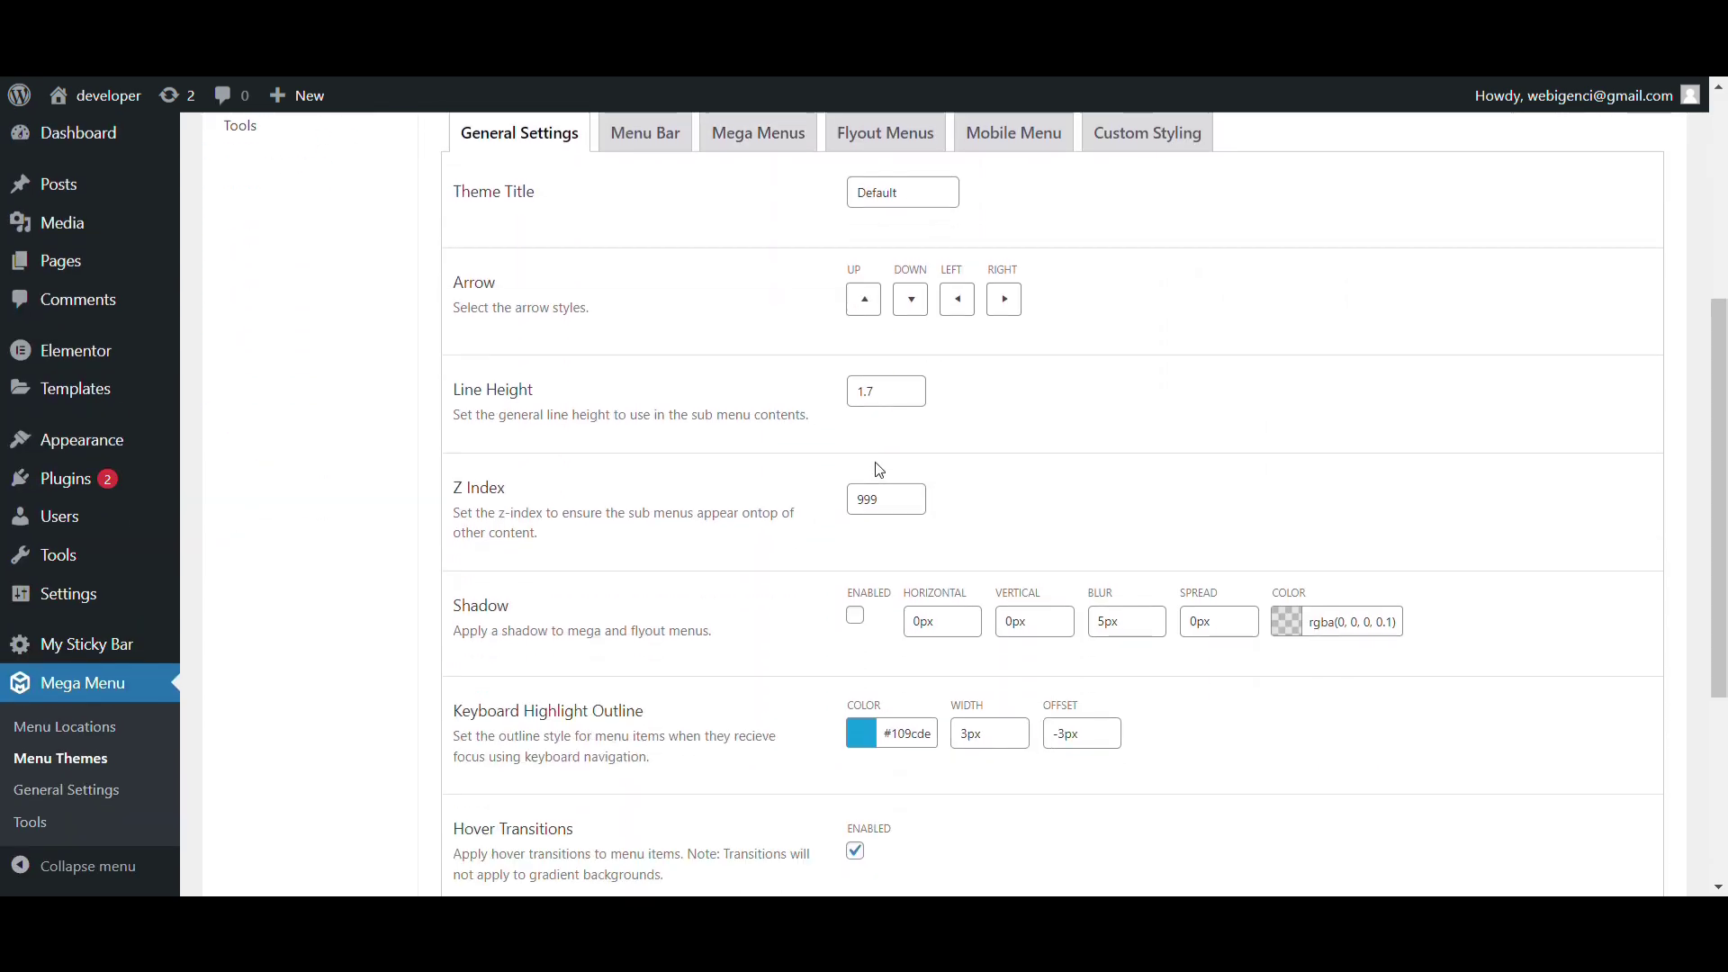
{"action": "scroll", "coordinate": [900, 469], "scroll_direction": "down", "scroll_amount": 2}
{"action": "scroll", "coordinate": [918, 486], "scroll_direction": "down", "scroll_amount": 2}
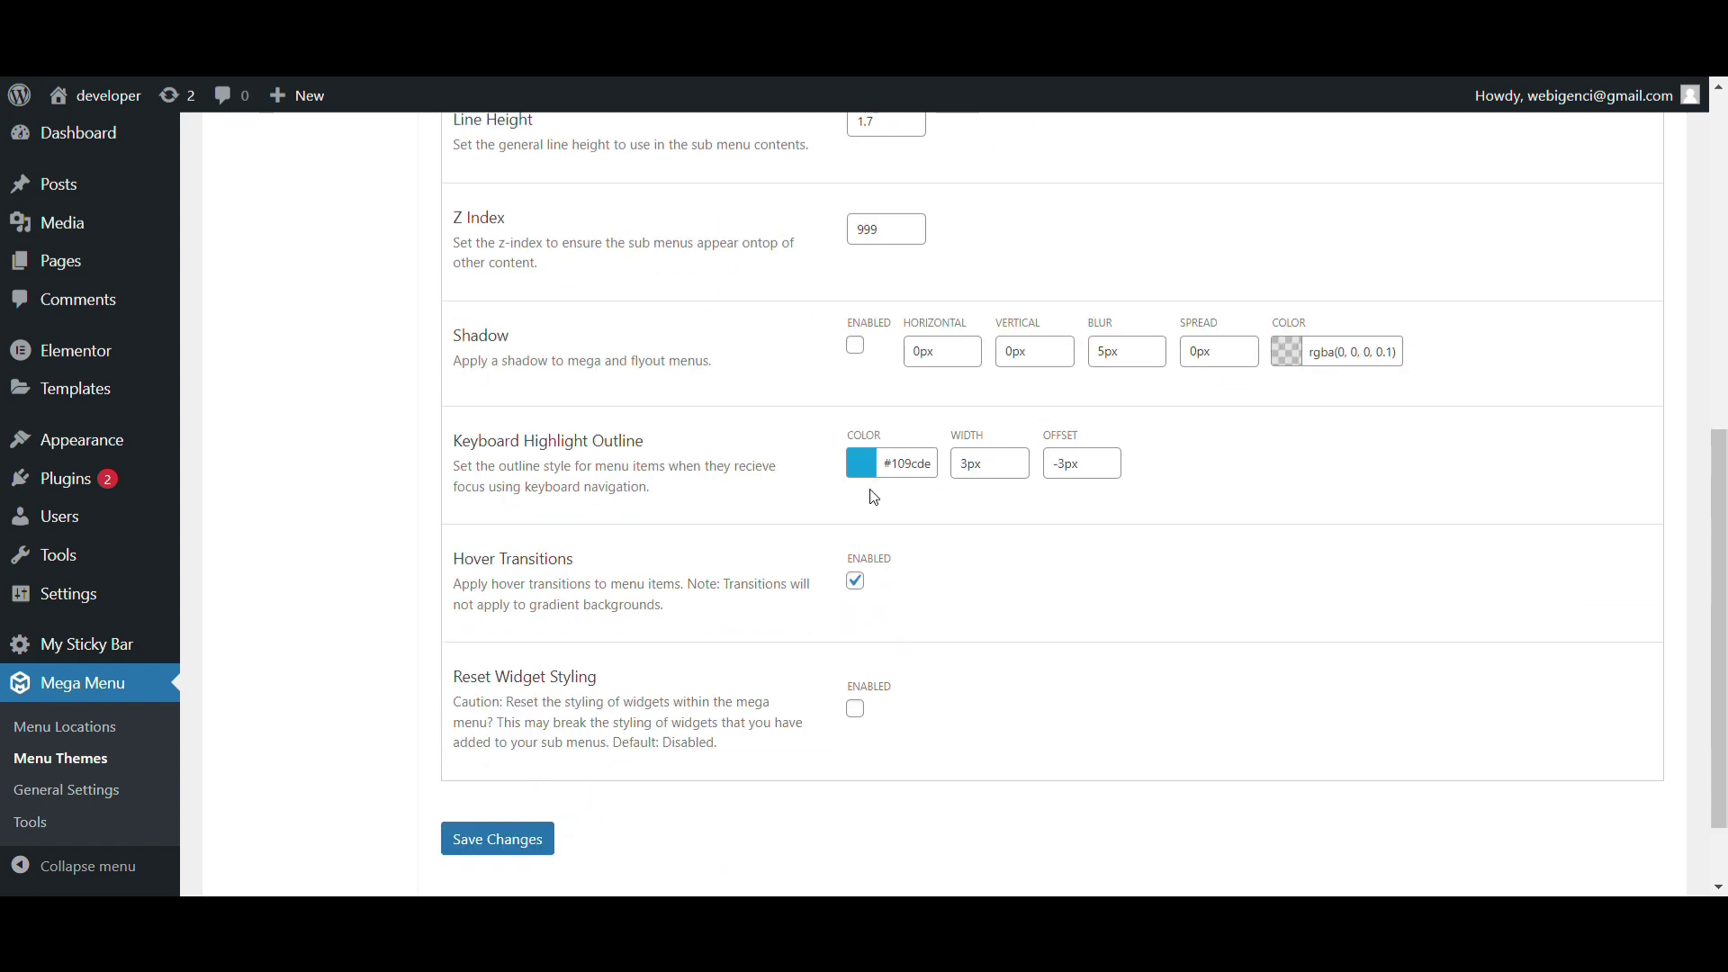
{"action": "scroll", "coordinate": [873, 496], "scroll_direction": "down", "scroll_amount": 1}
{"action": "scroll", "coordinate": [871, 487], "scroll_direction": "up", "scroll_amount": 6}
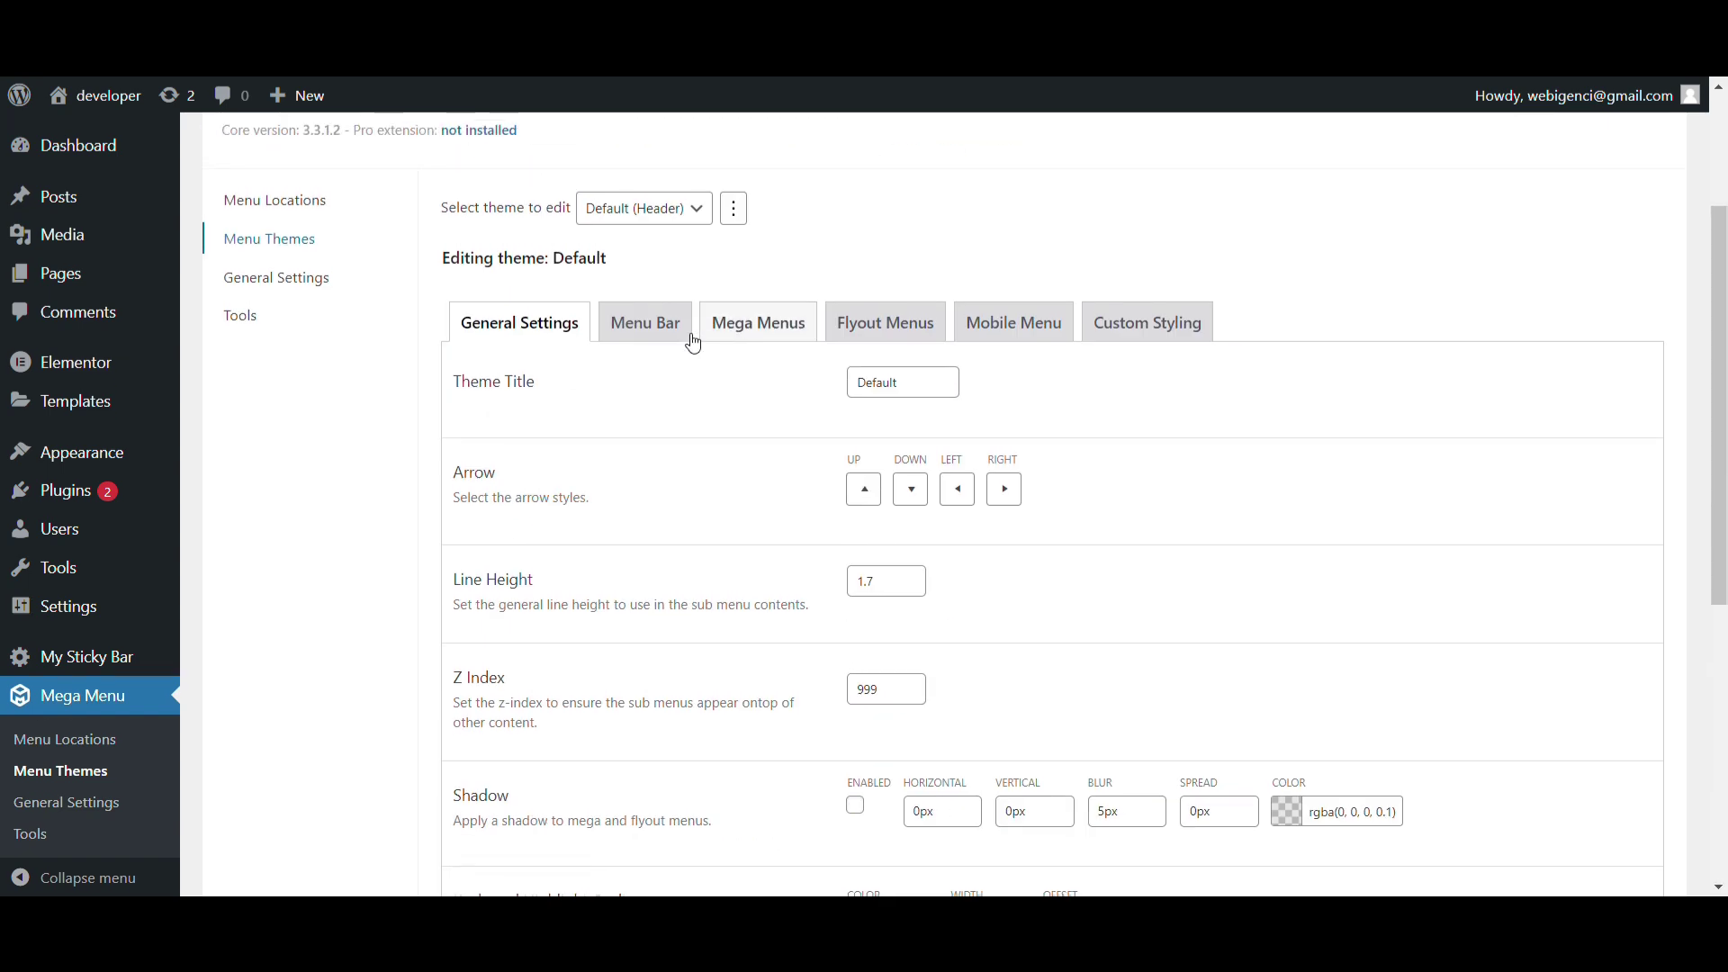
Step: Examine the Default theme's Menu Bar settings for height, background, padding, border radius and top level items
{"action": "left_click", "coordinate": [642, 323]}
{"action": "scroll", "coordinate": [720, 585], "scroll_direction": "down", "scroll_amount": 1}
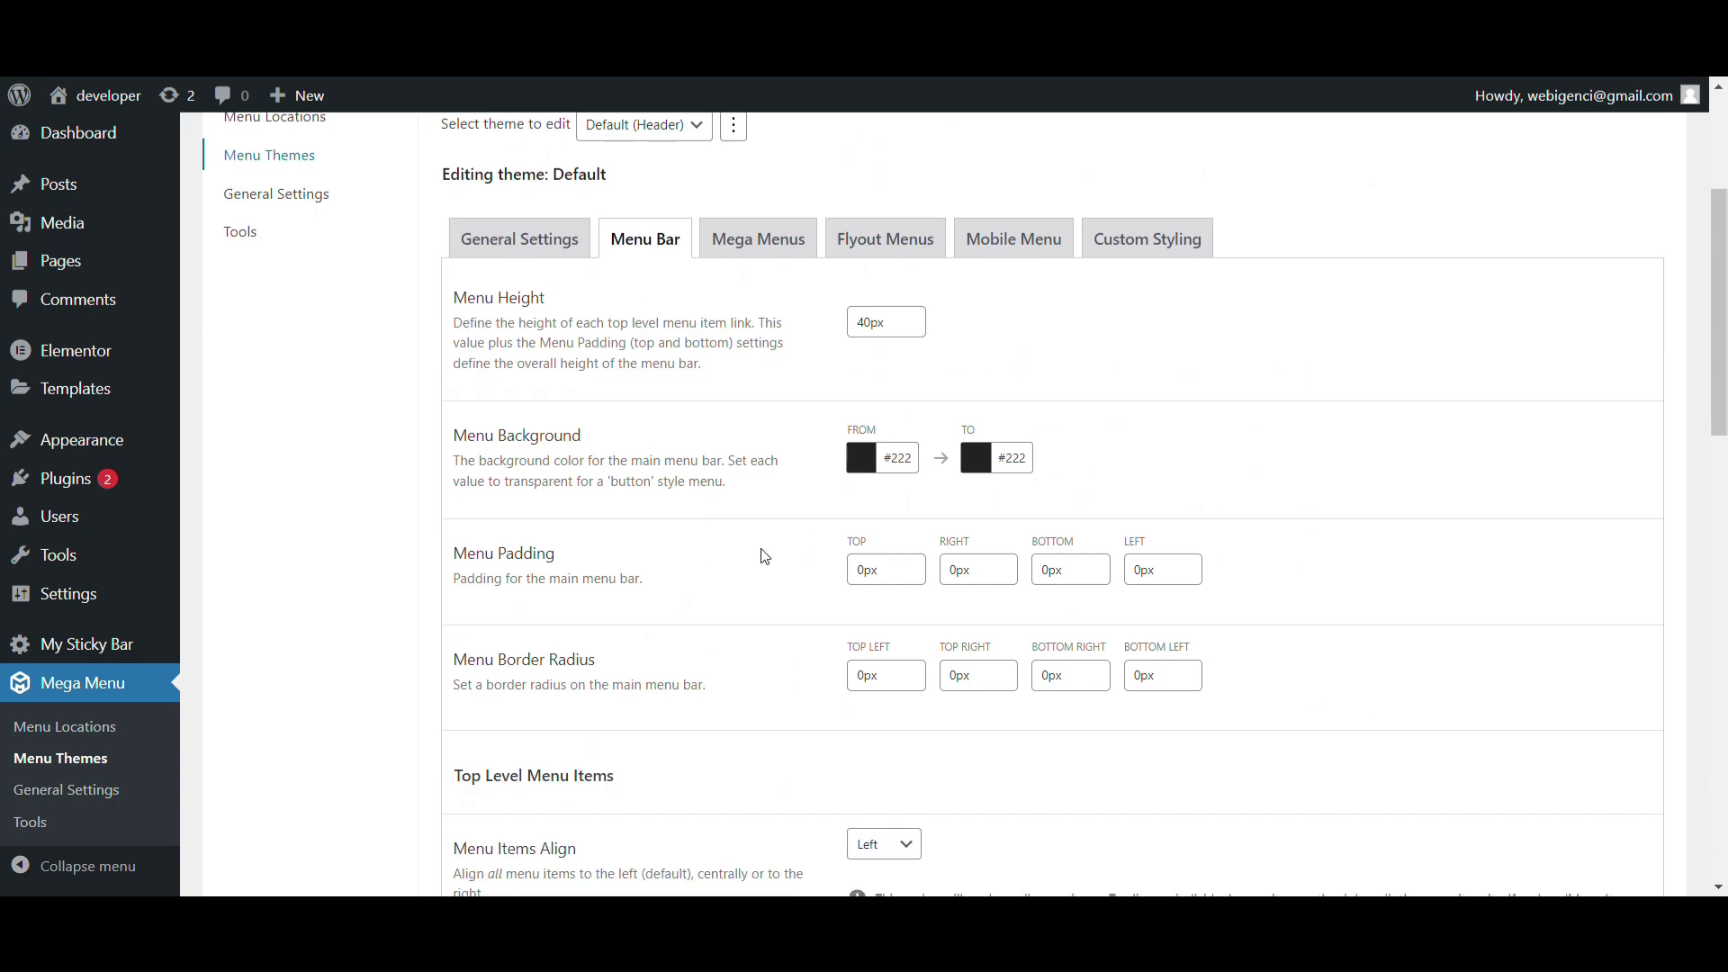
{"action": "scroll", "coordinate": [760, 556], "scroll_direction": "down", "scroll_amount": 5}
{"action": "scroll", "coordinate": [760, 556], "scroll_direction": "up", "scroll_amount": 6}
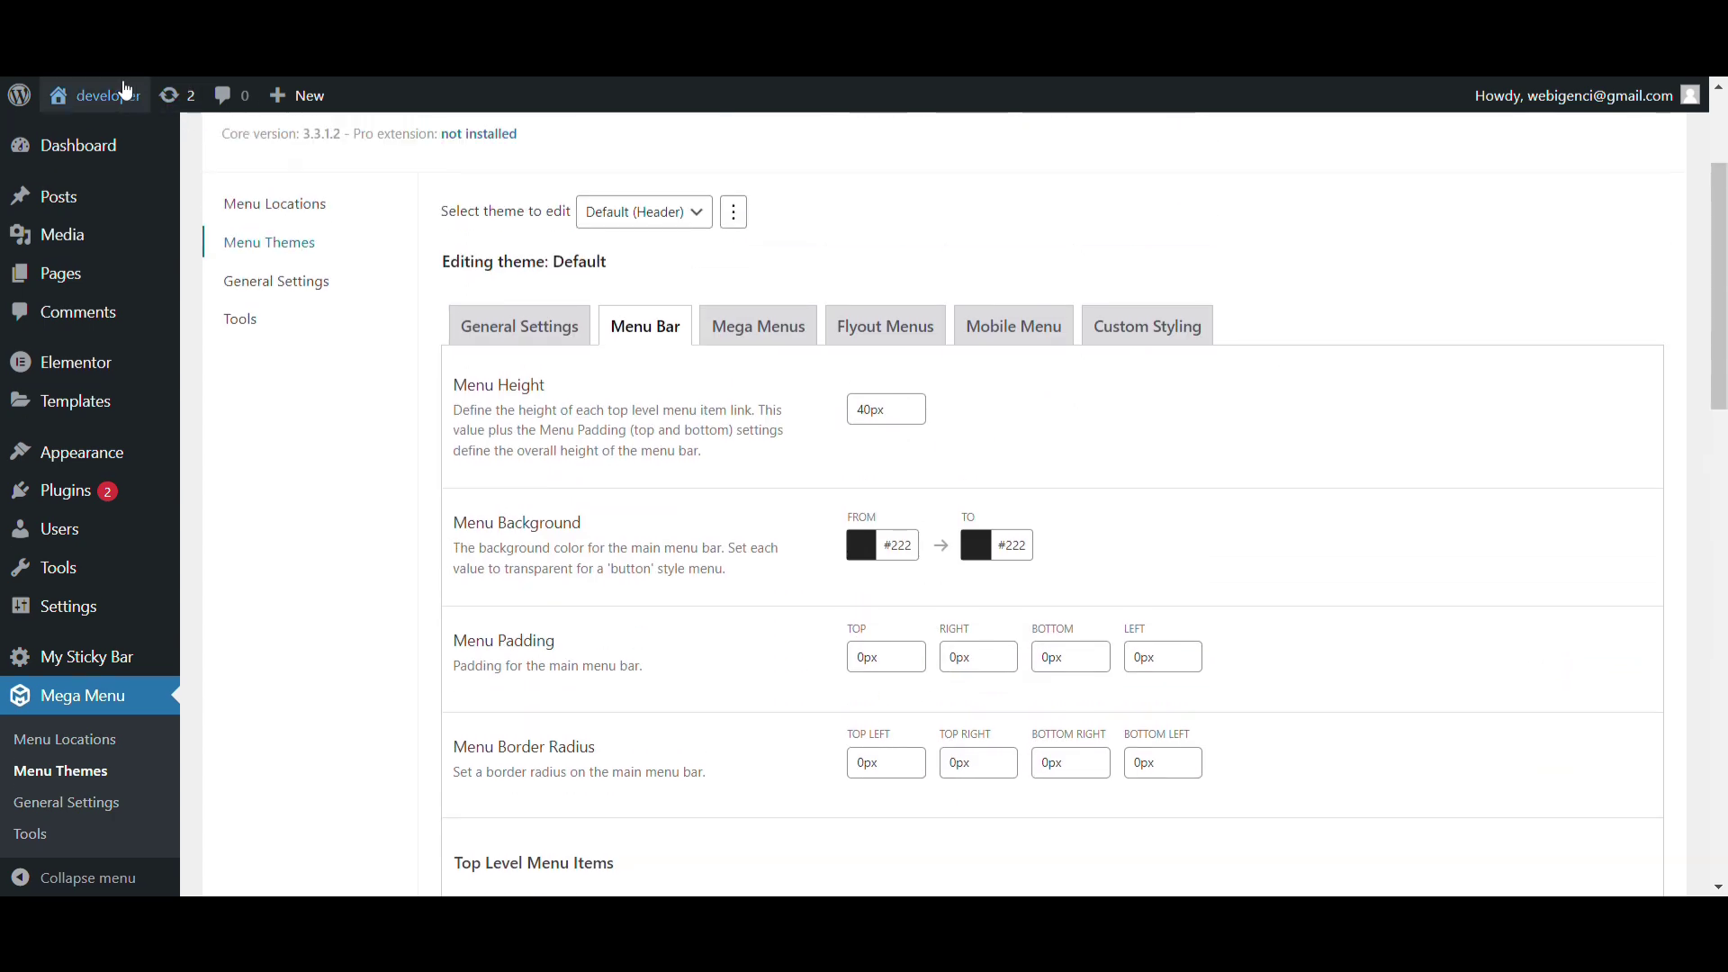
Step: Check the layout of Home's sub menu on the site's front page and return to the Menus admin page
{"action": "left_click", "coordinate": [99, 18]}
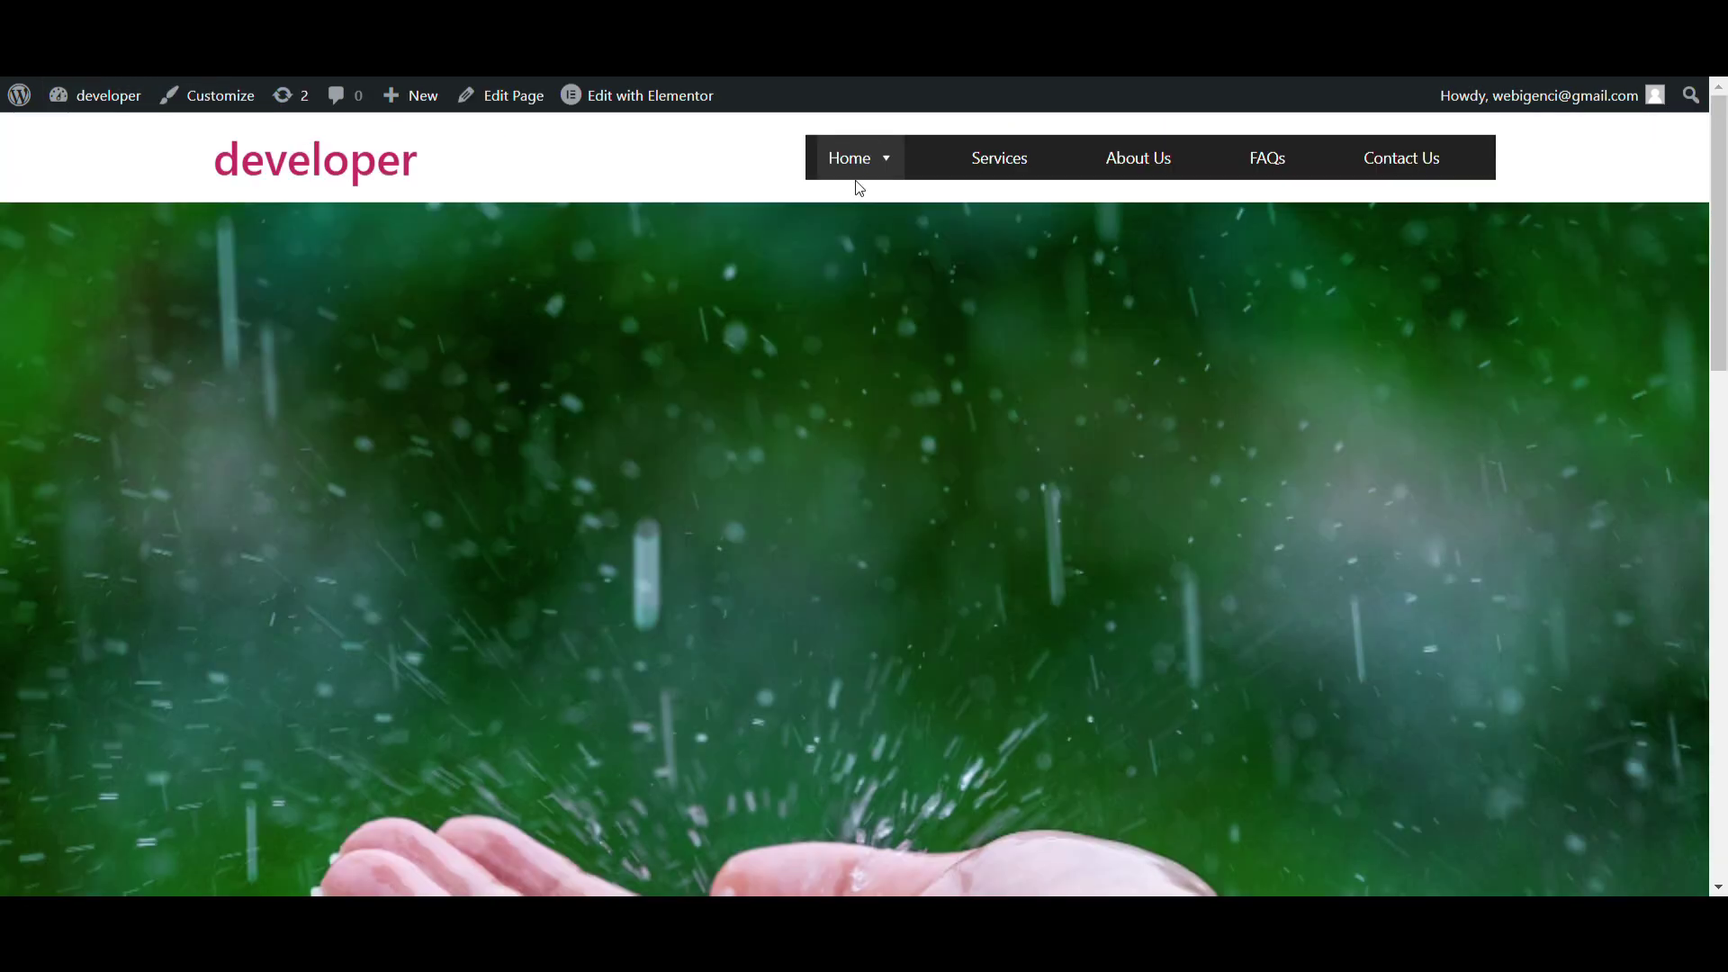
{"action": "mouse_move", "coordinate": [865, 174]}
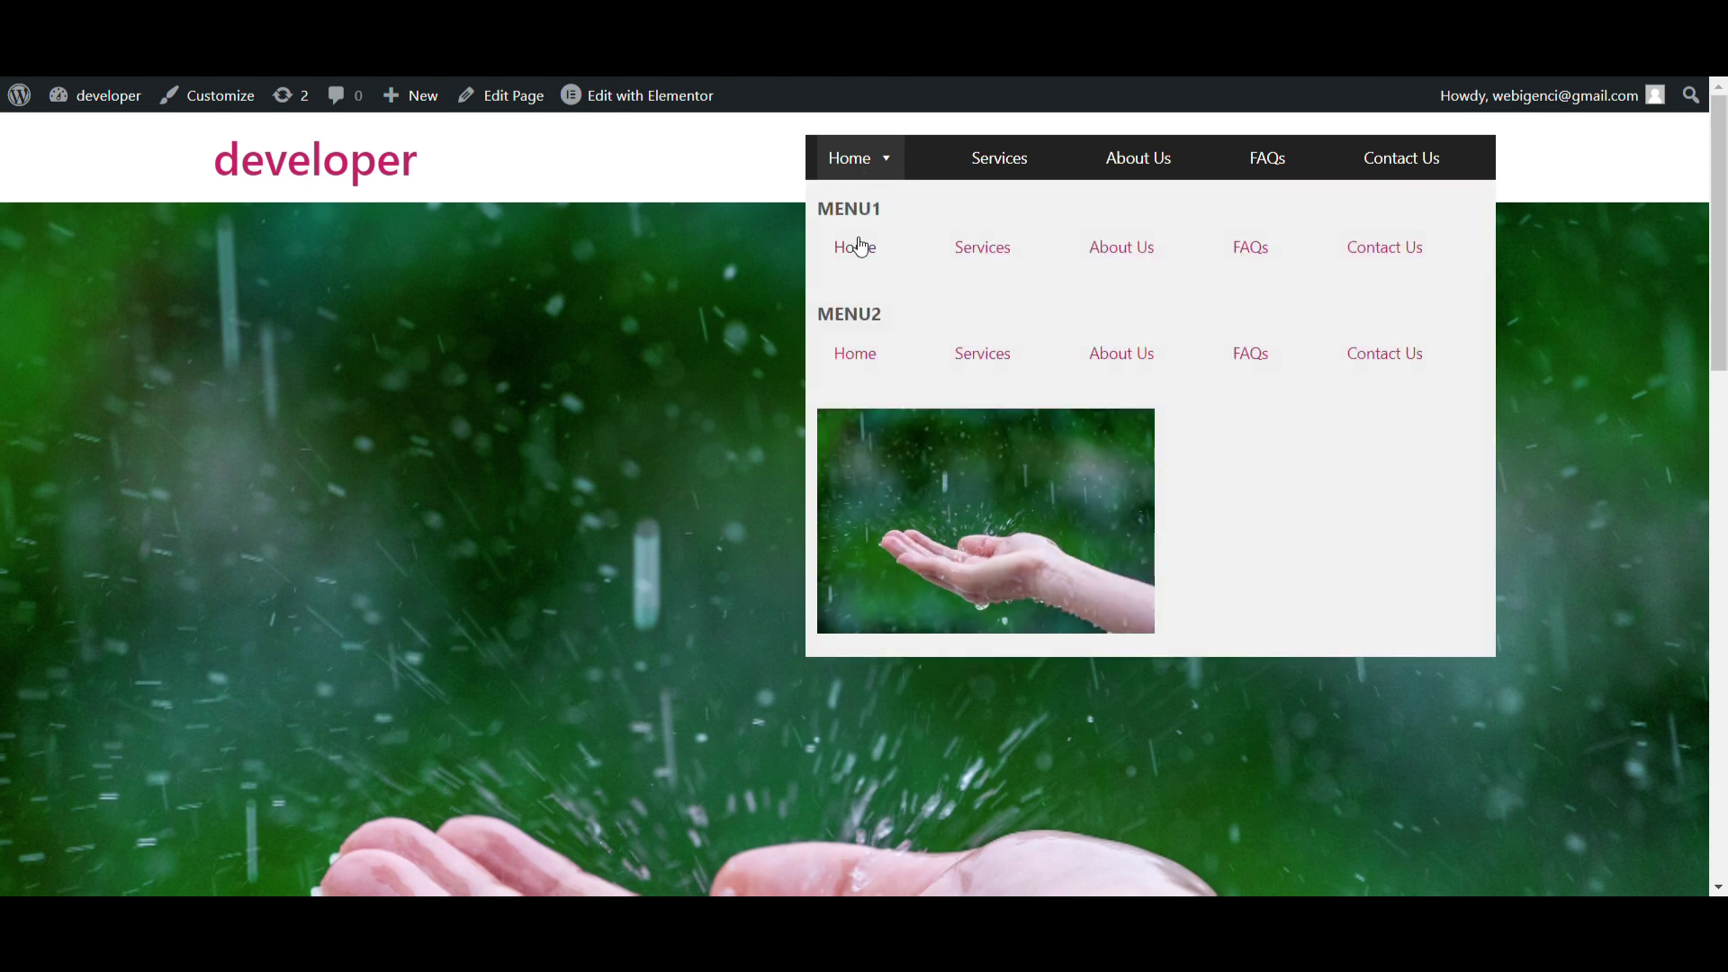
{"action": "mouse_move", "coordinate": [135, 93]}
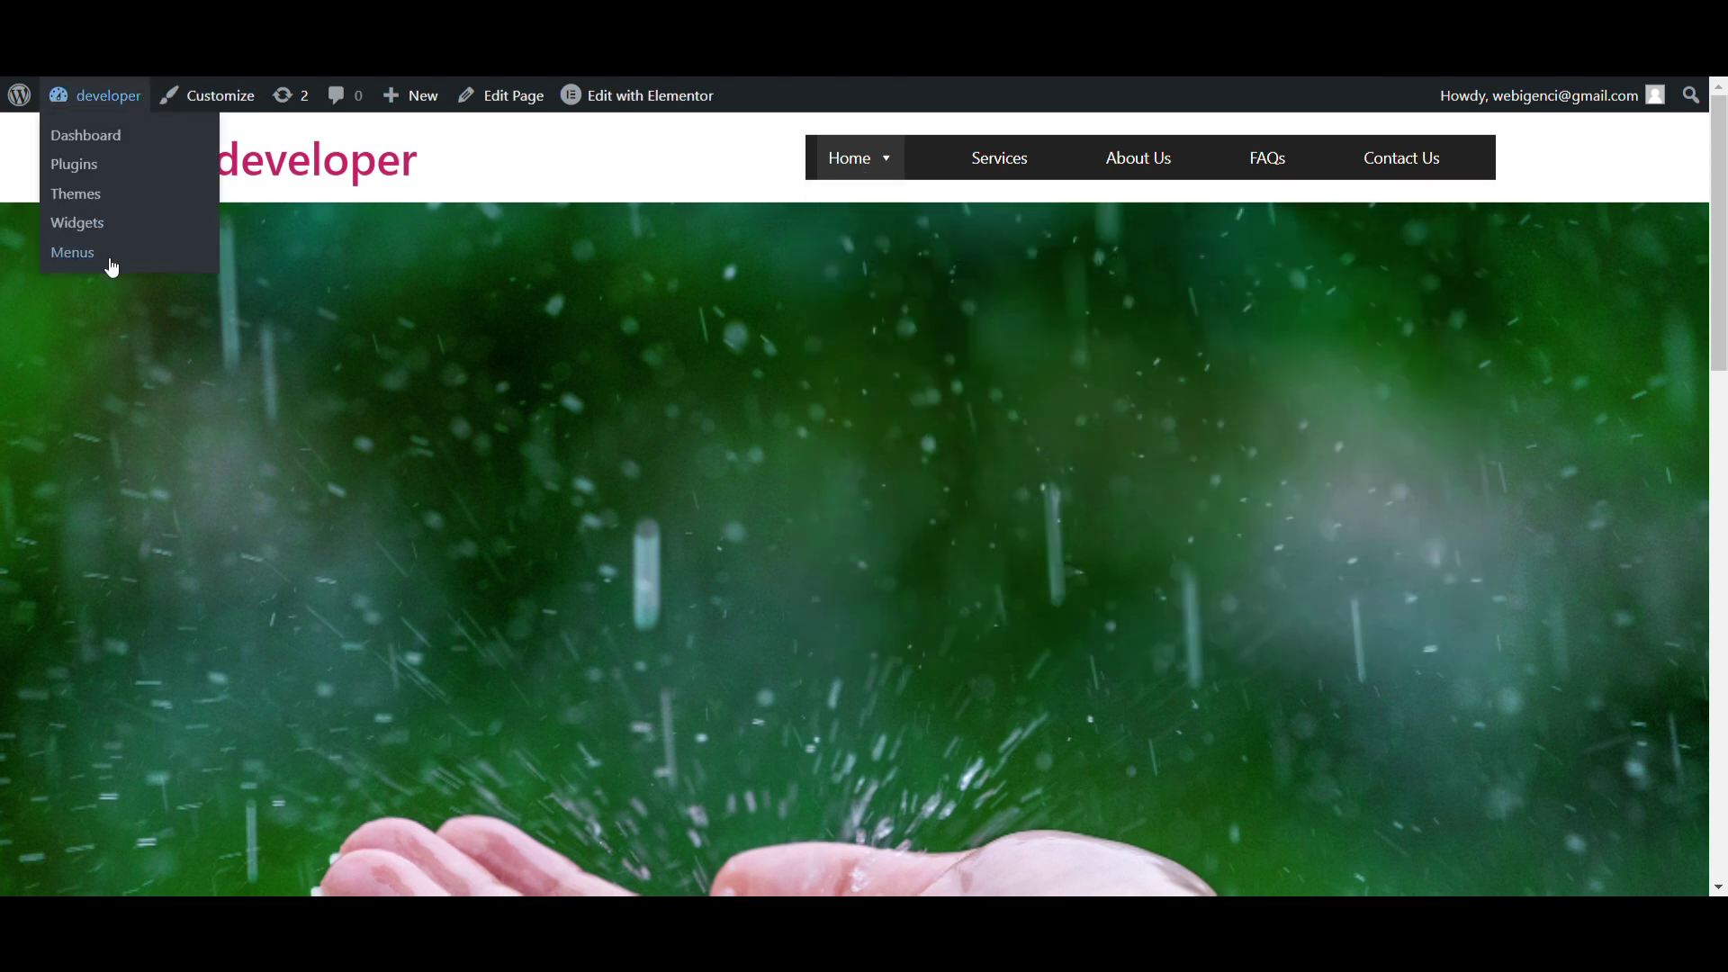
{"action": "left_click", "coordinate": [105, 257]}
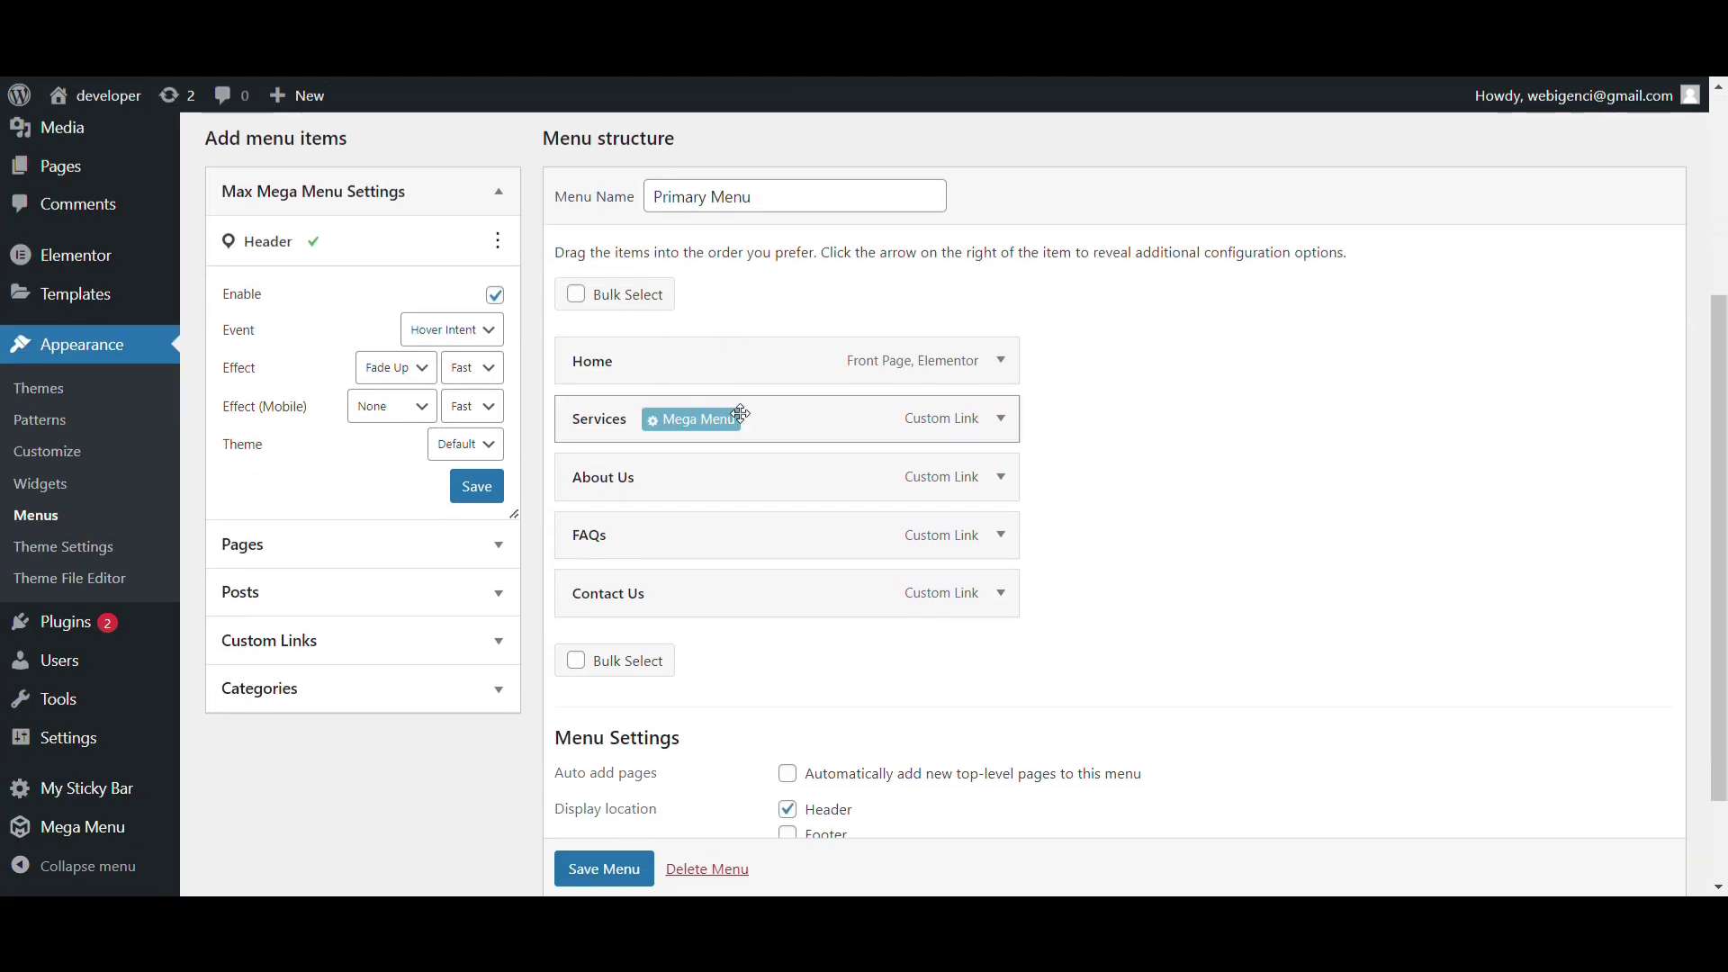